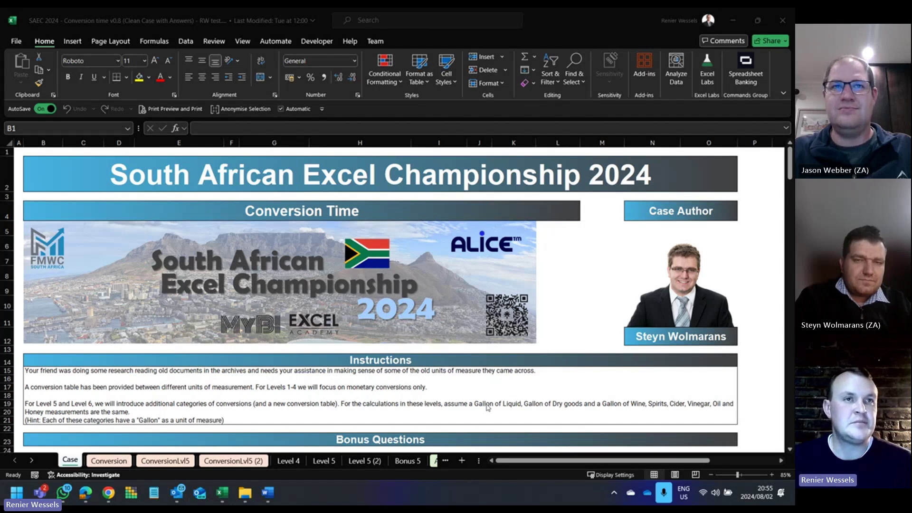
Step: Read through the case instructions and the bonus questions, ending at the Level 1 questions on the Case sheet
scroll(332, 393, down, 1)
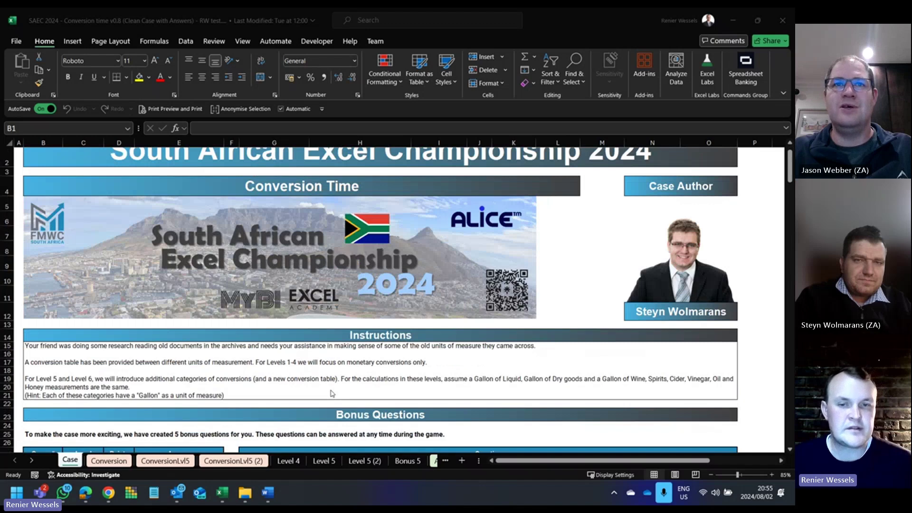
scroll(294, 394, down, 1)
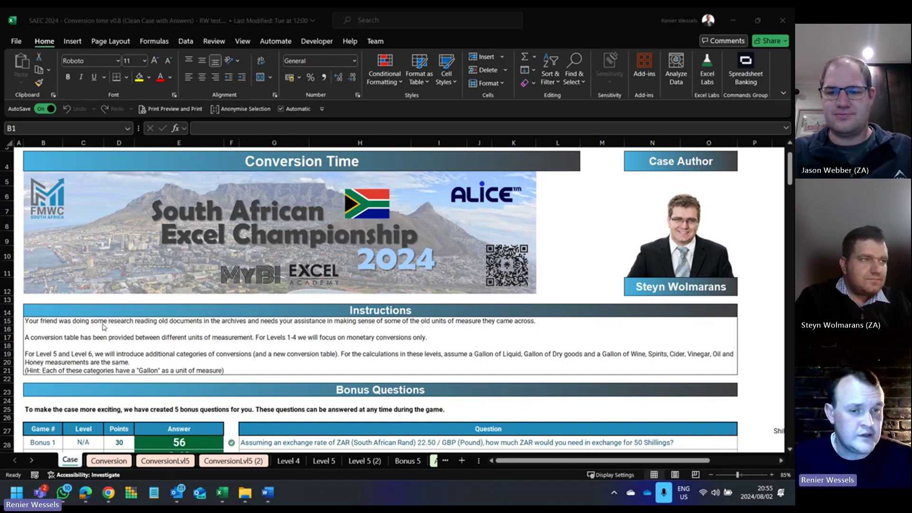
scroll(295, 377, down, 3)
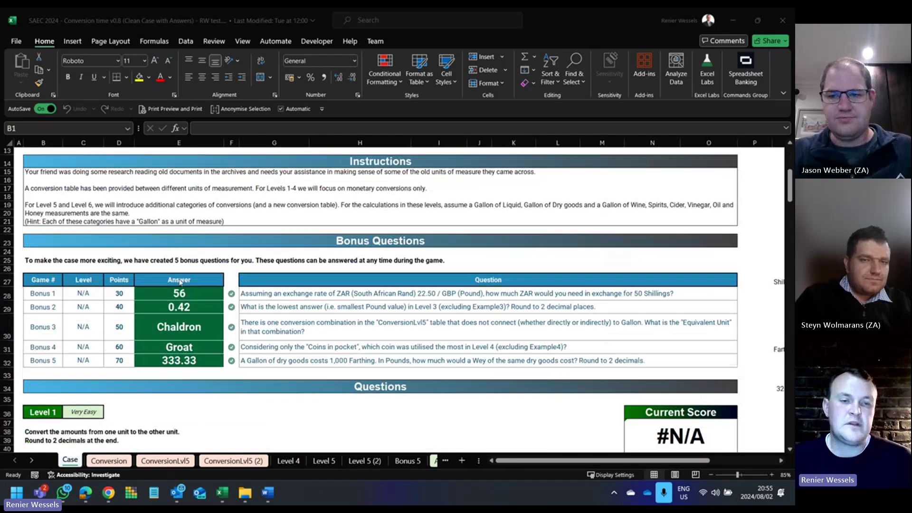
scroll(216, 363, down, 3)
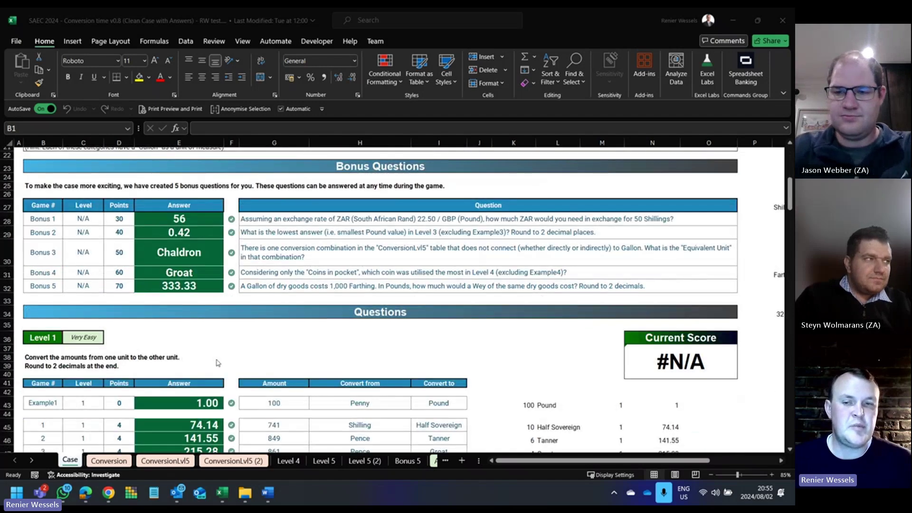
scroll(218, 363, down, 1)
scroll(218, 362, down, 3)
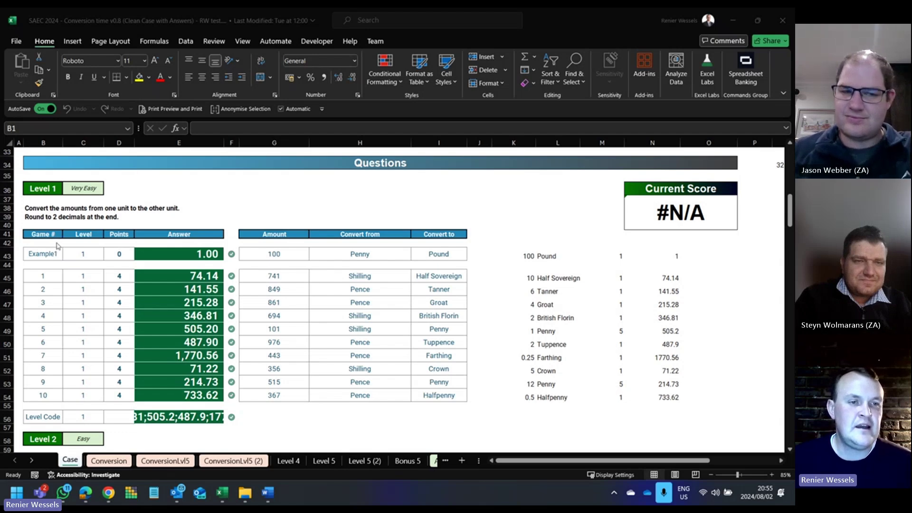
Step: Examine the Level 1 instructions, the Convert from and Convert to units of Example1, and the source unit of Game 2
click(36, 221)
click(38, 217)
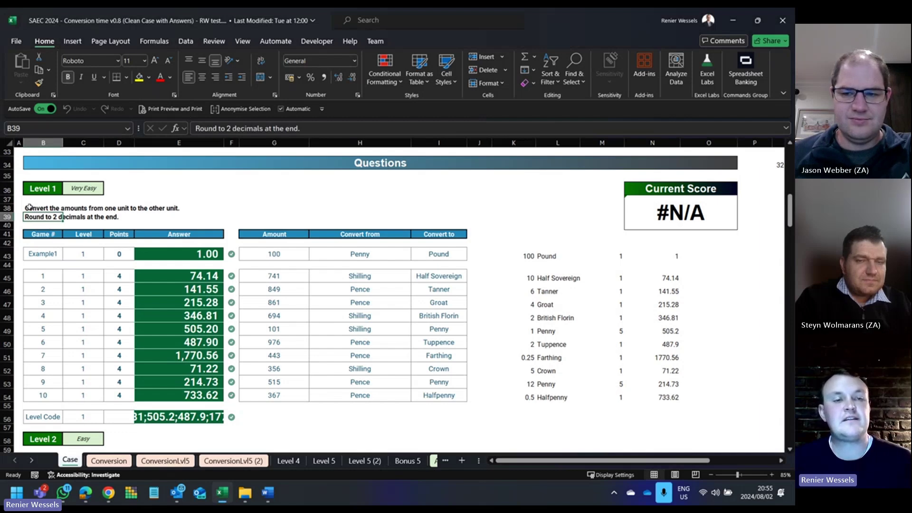
click(45, 225)
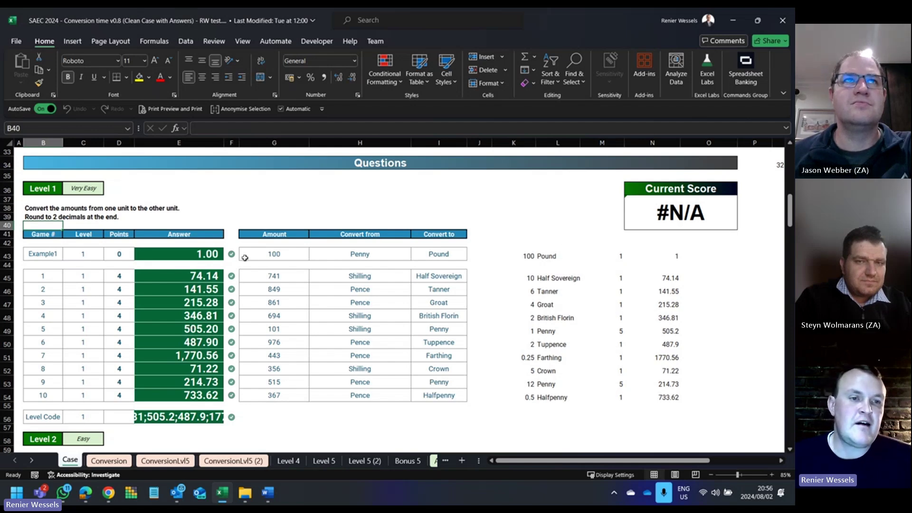
scroll(258, 205, down, 1)
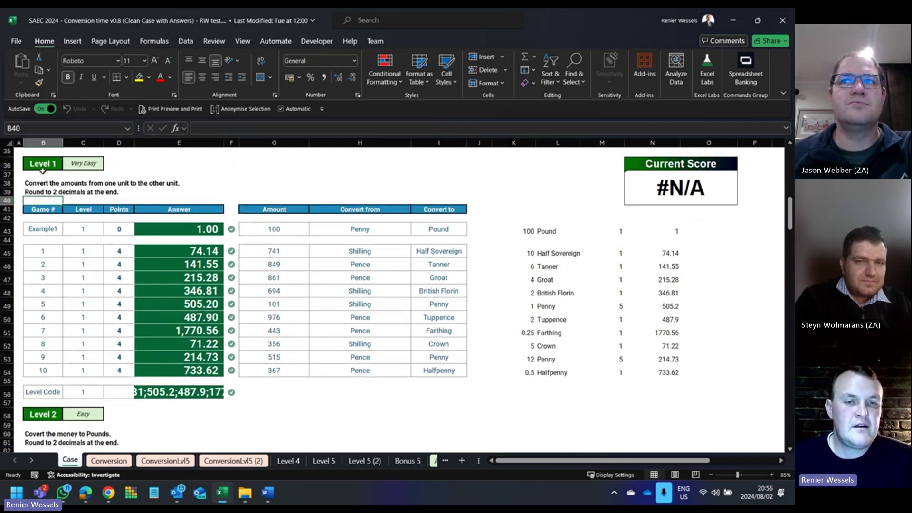
click(354, 230)
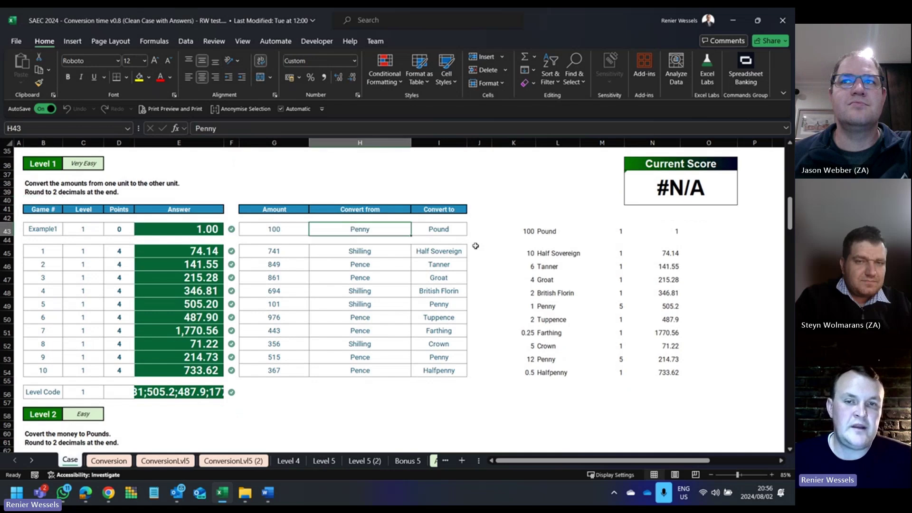
click(440, 226)
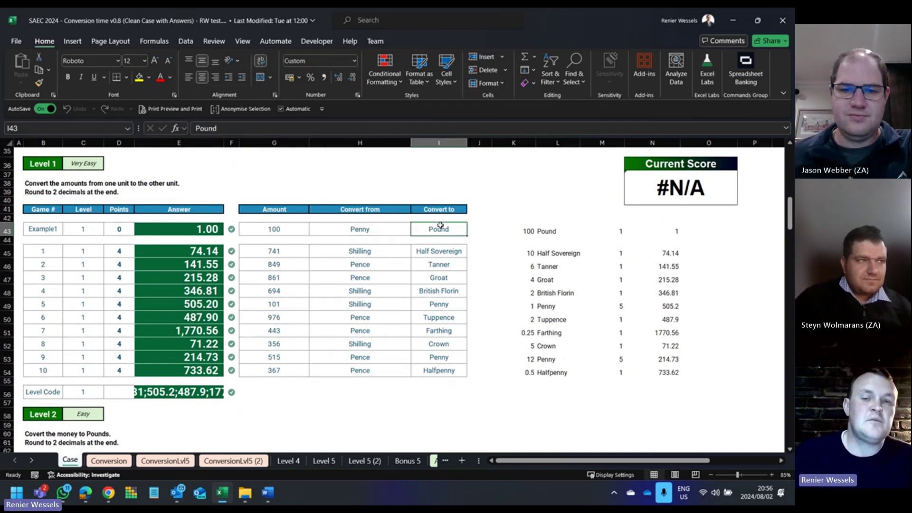
click(372, 233)
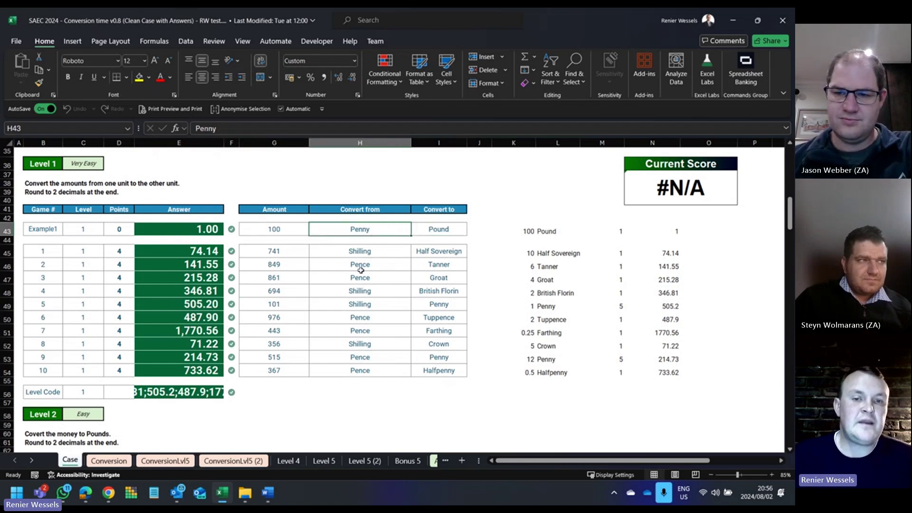
click(360, 269)
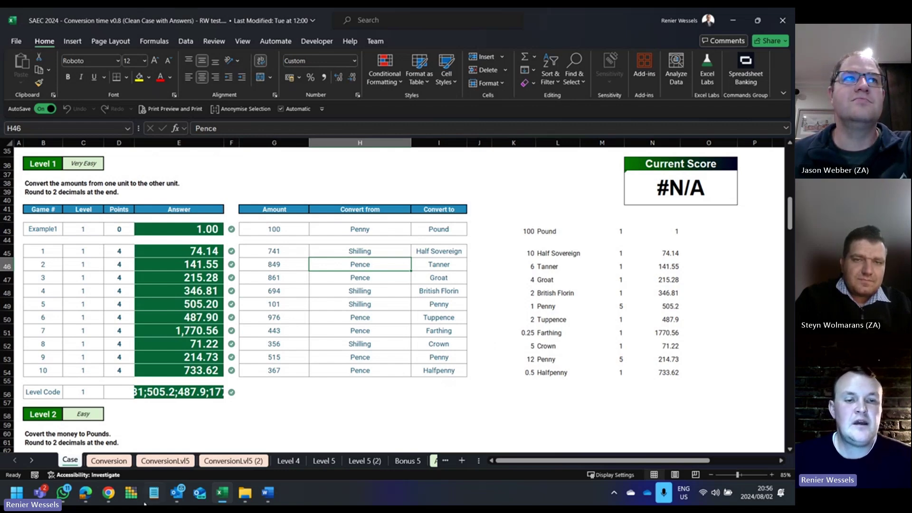
Step: Open the Conversion sheet and examine the row converting Pence to Penny, comparing its measure and equivalent sides
click(109, 460)
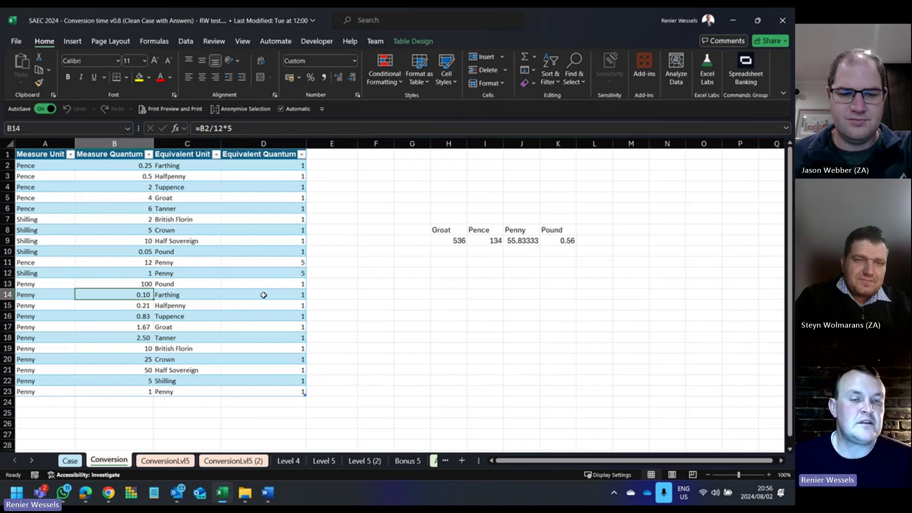
click(124, 261)
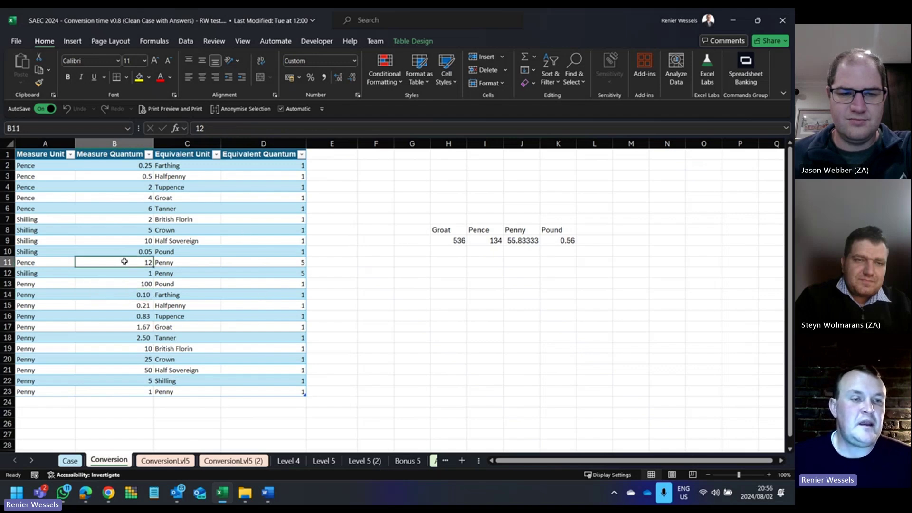
drag(124, 261, 46, 262)
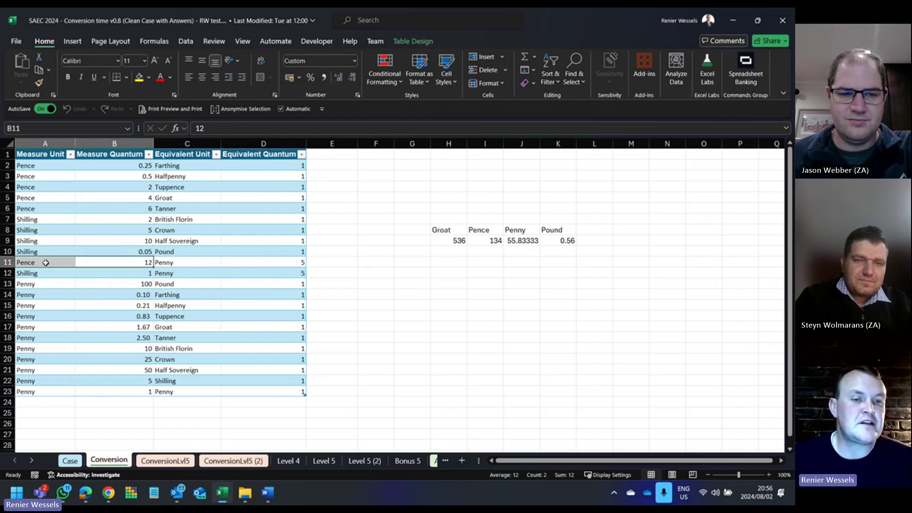
click(169, 263)
drag(169, 264, 277, 263)
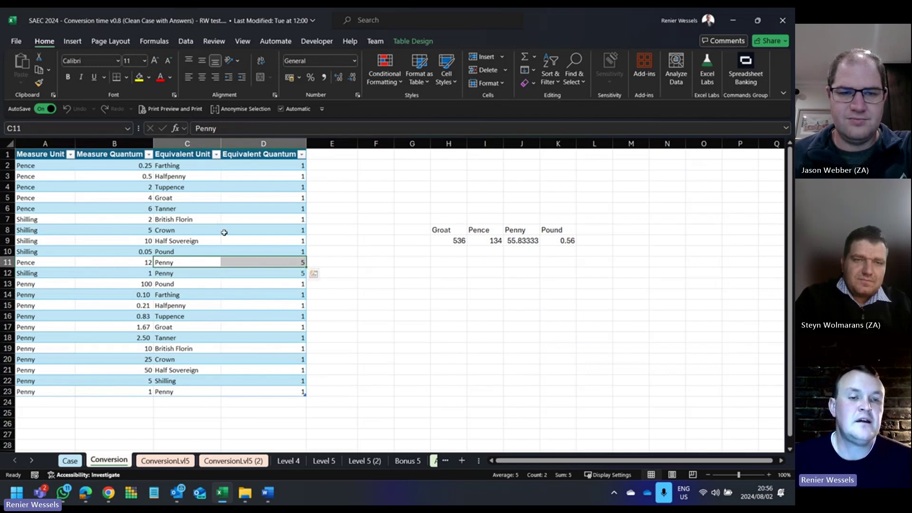
Step: Examine the conversion table's columns from Measure Unit to Equivalent Quantum, including both quantities in the Pence-to-Penny row
click(43, 144)
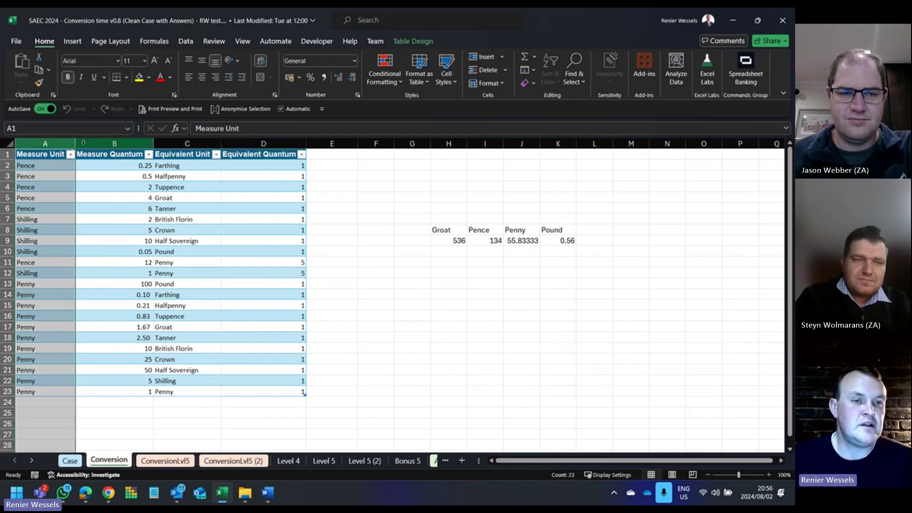
click(98, 142)
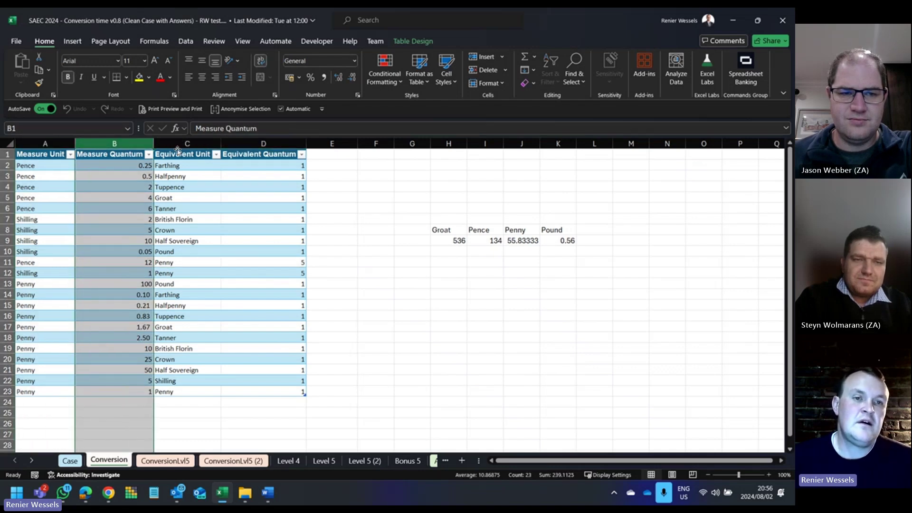
click(178, 143)
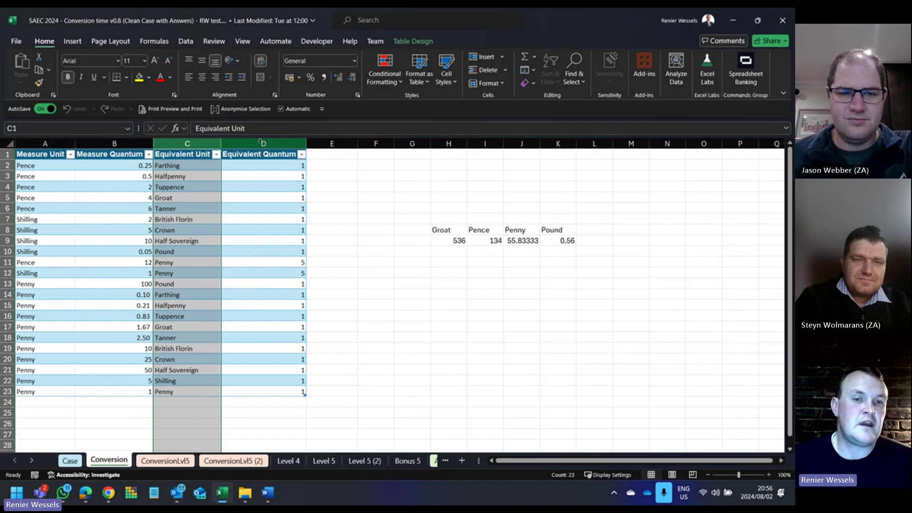
click(258, 138)
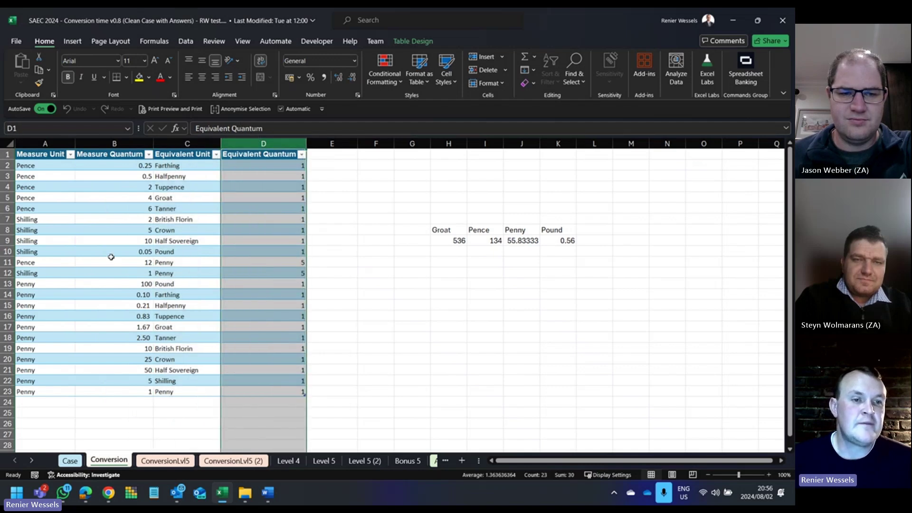
click(95, 262)
click(259, 262)
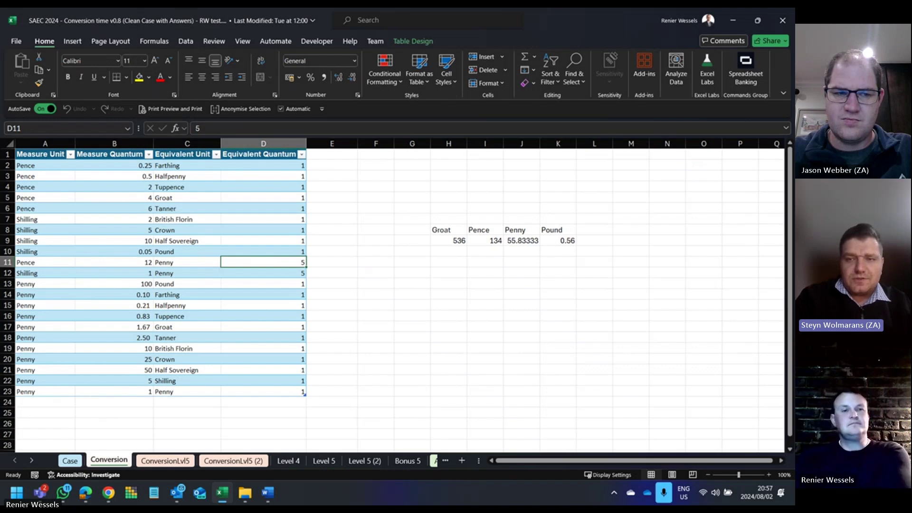
Step: Examine the Penny rows at the end of the conversion table against the Shilling-to-Crown and Shilling-to-Penny rows, including the Halfpenny quantum formula
mouse_move(34, 283)
mouse_down()
mouse_move(45, 389)
mouse_move(46, 282)
mouse_up()
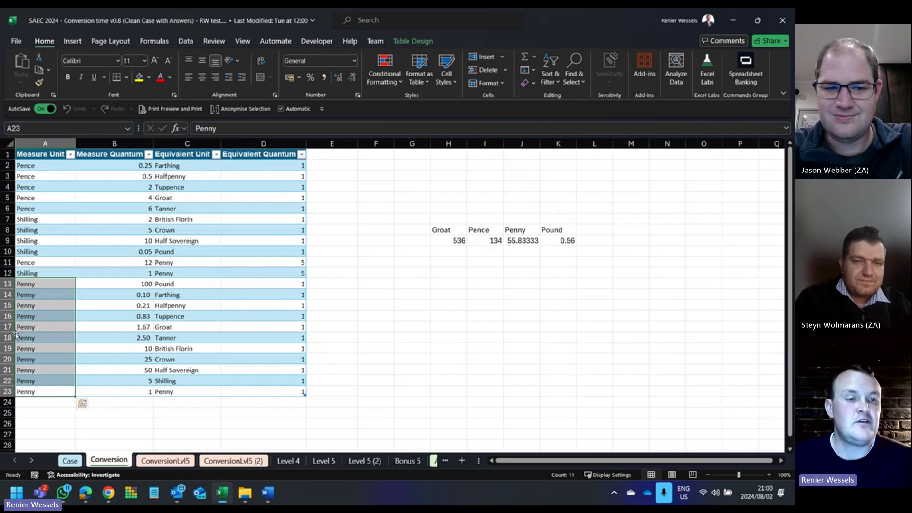
click(32, 315)
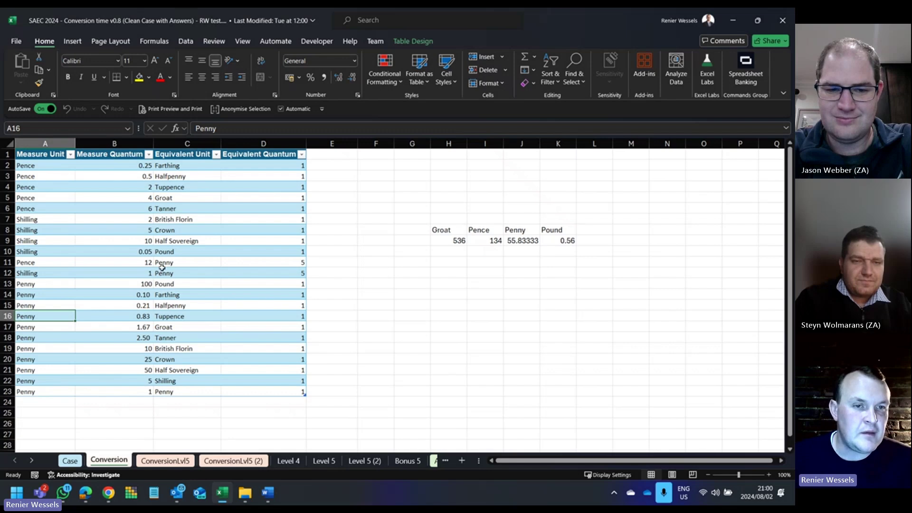
drag(163, 230, 46, 230)
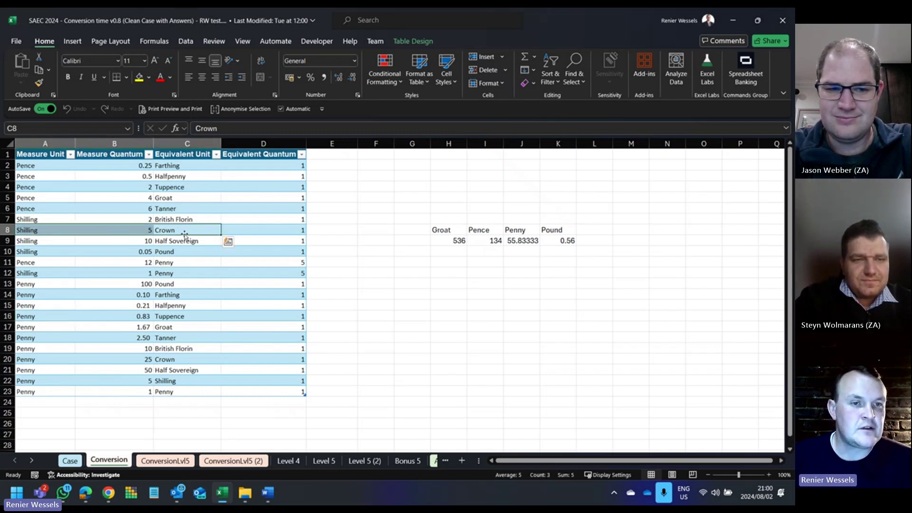
click(18, 230)
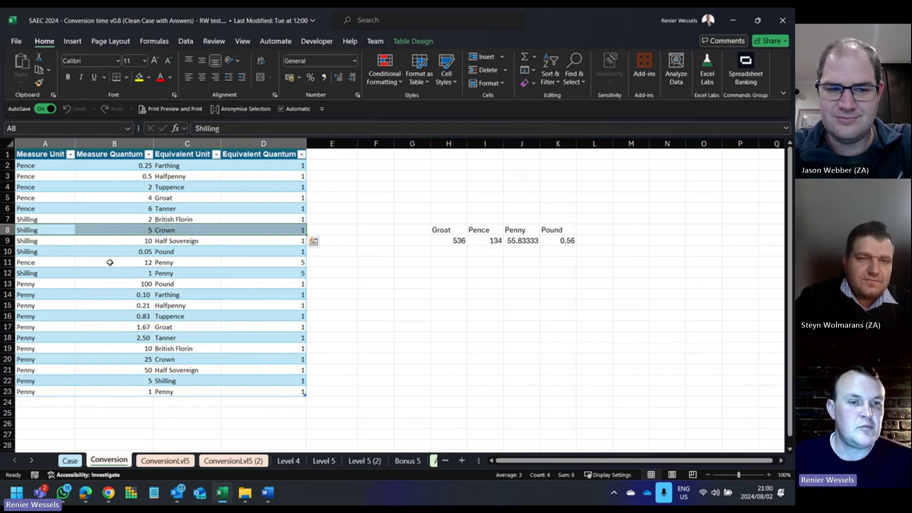
click(52, 271)
click(179, 271)
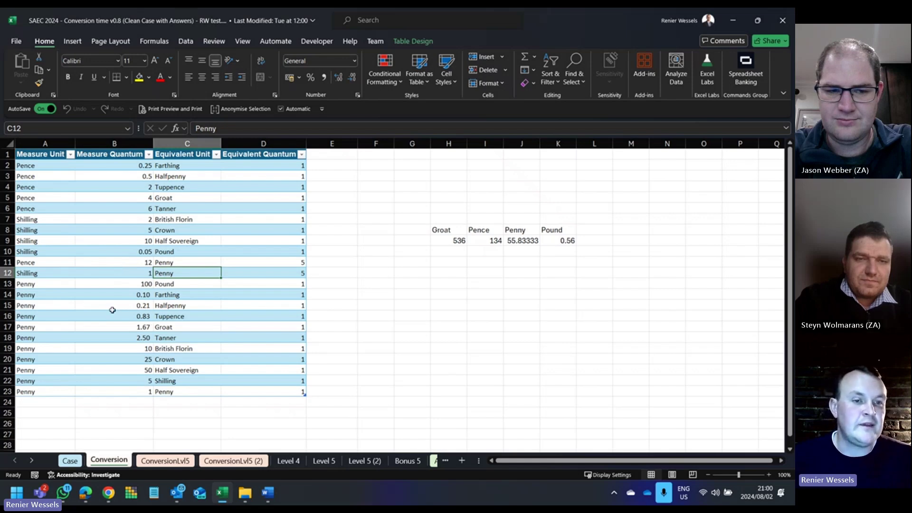
click(135, 306)
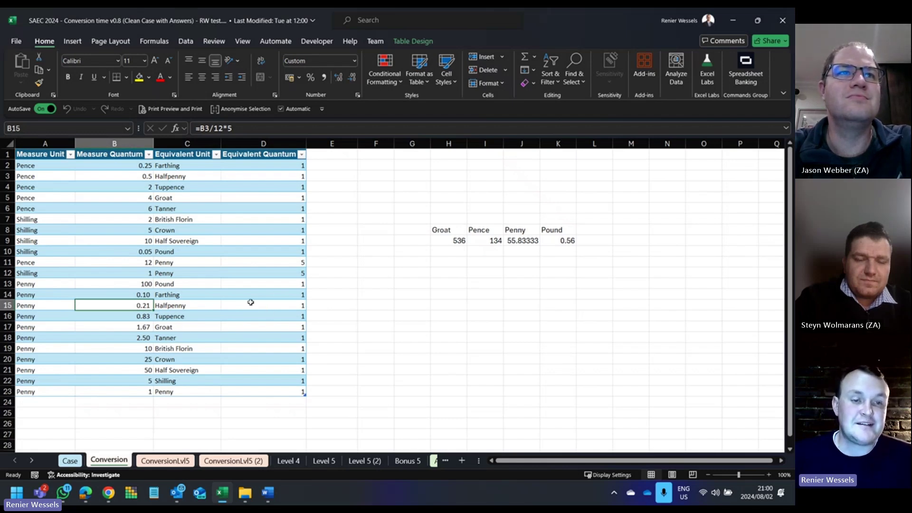
Step: Review the Measure Unit and Measure Quantum columns, the final Penny row, and the British Florin and Half Sovereign equivalents
click(64, 219)
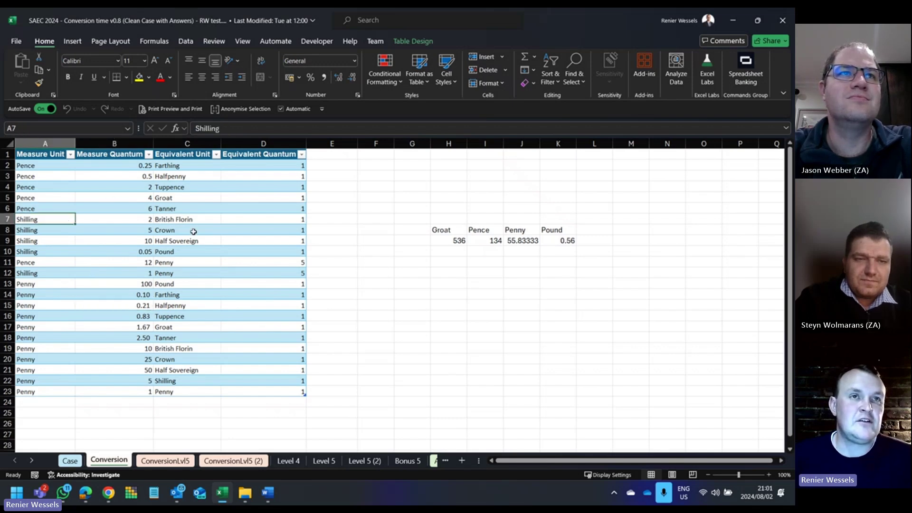
drag(47, 157, 13, 407)
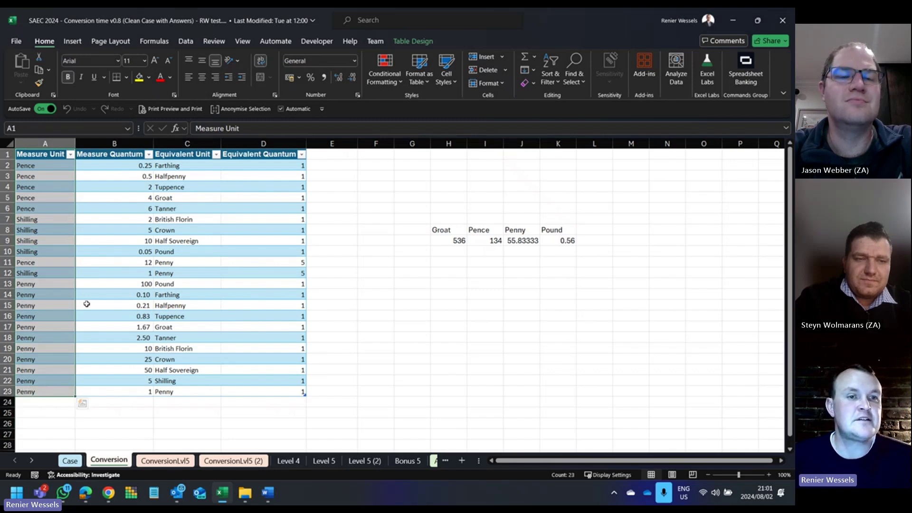
drag(113, 183, 112, 389)
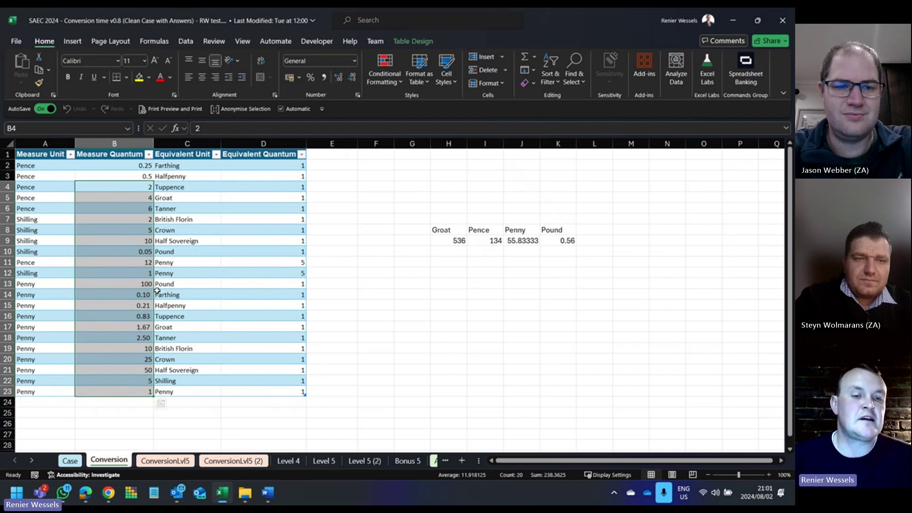
click(37, 390)
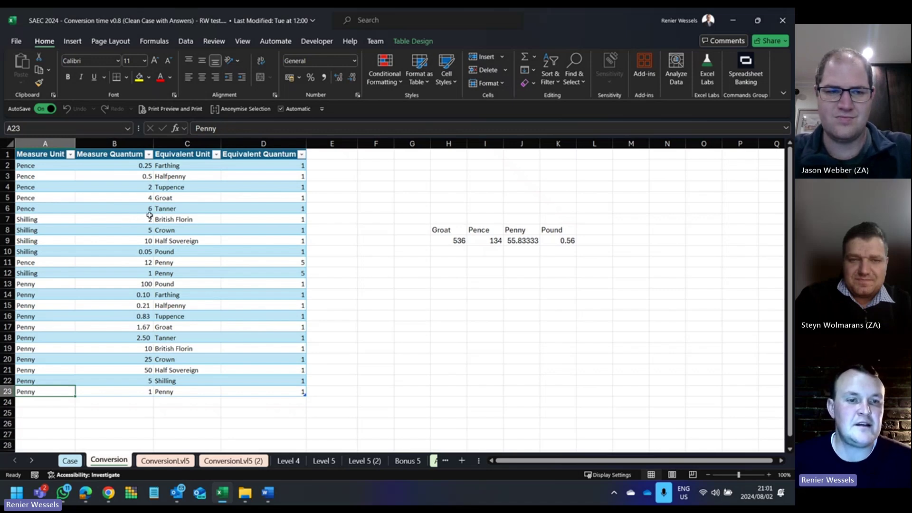
click(164, 220)
click(170, 241)
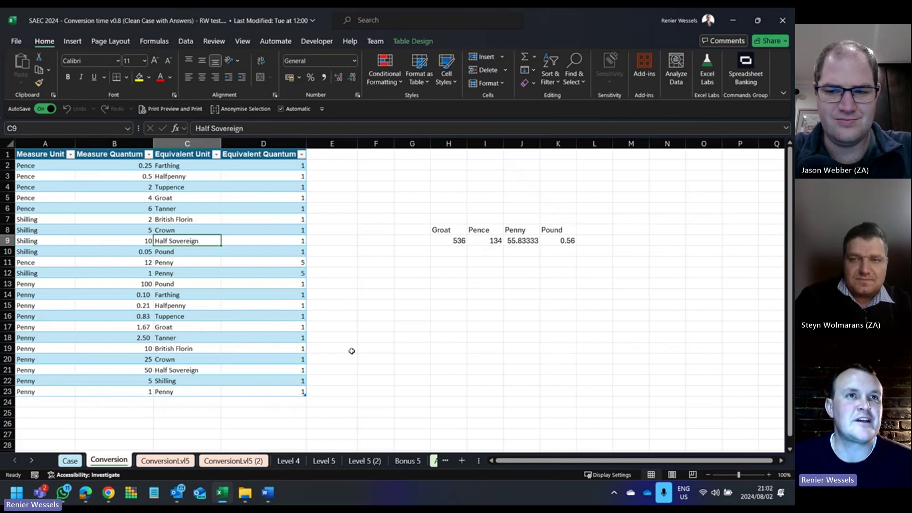
Step: Return to the Case sheet and inspect Game 1's target unit and the XLOOKUP formula in K46 for Game 2
click(69, 460)
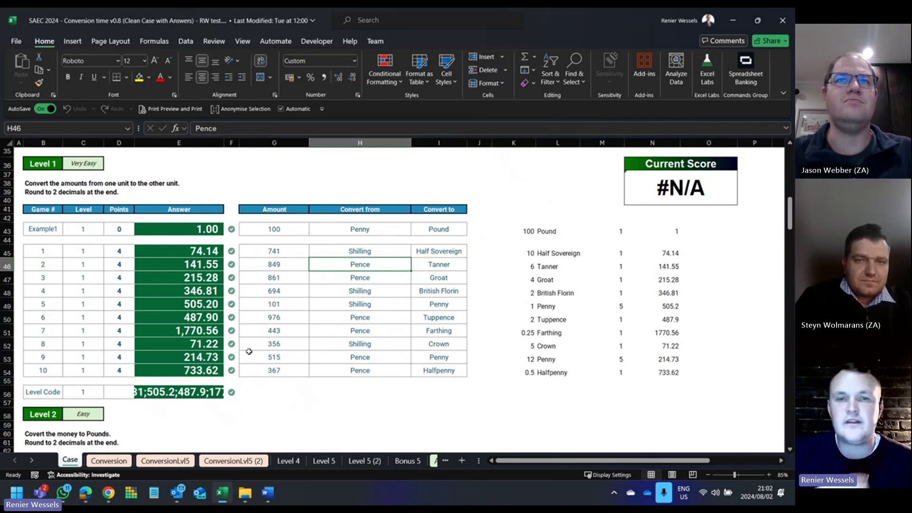
click(447, 250)
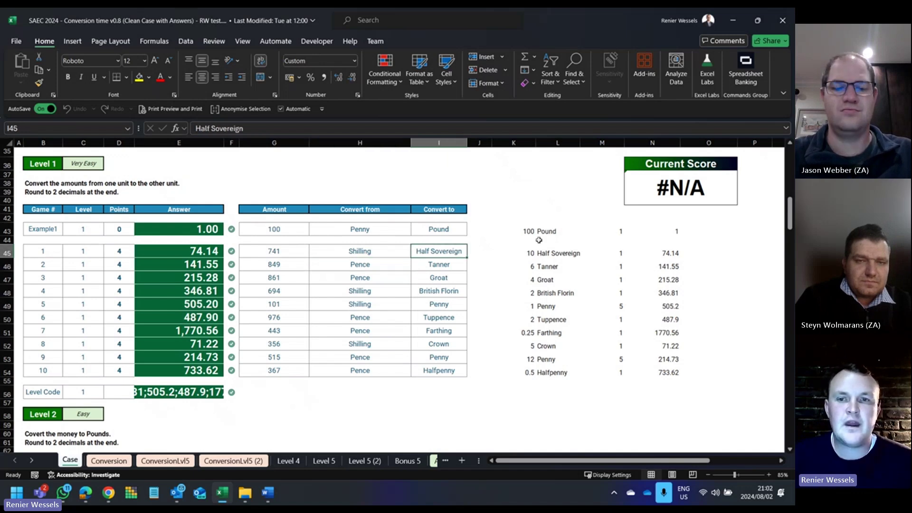
click(521, 261)
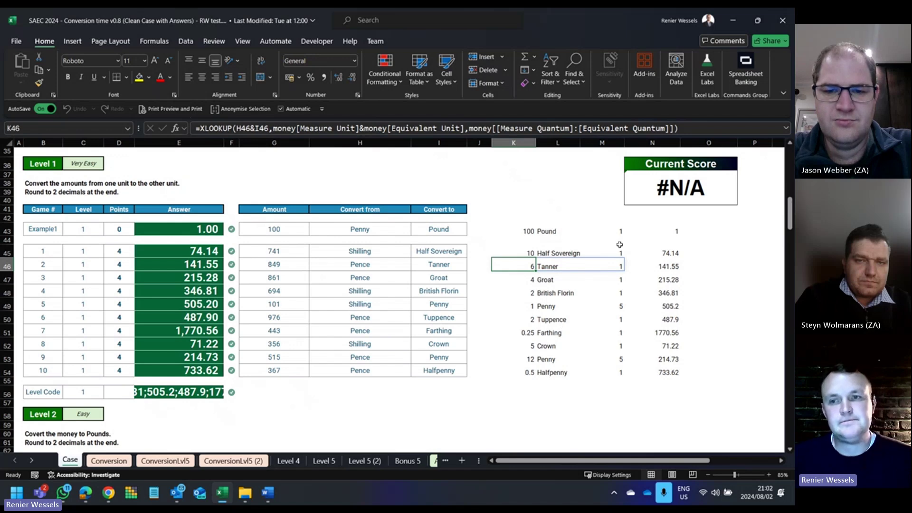
Step: Inspect Game 2's ROUND formula in N46 and the XLOOKUP formula in J69 for Level 2's Game 13
click(660, 267)
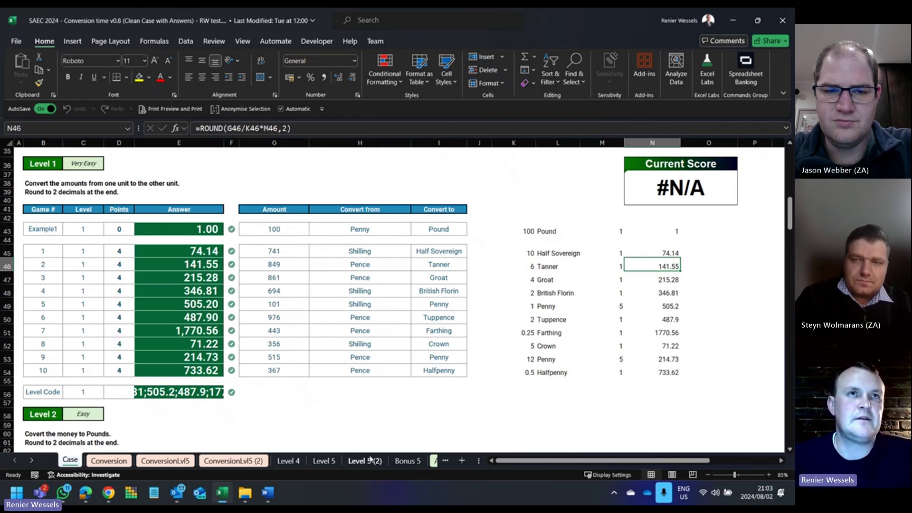
scroll(303, 425, down, 3)
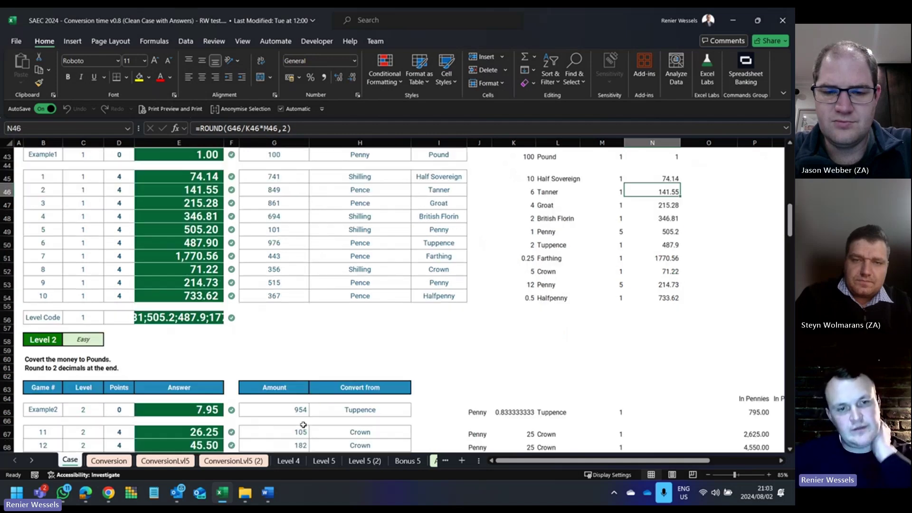
scroll(301, 426, down, 2)
scroll(301, 426, down, 2)
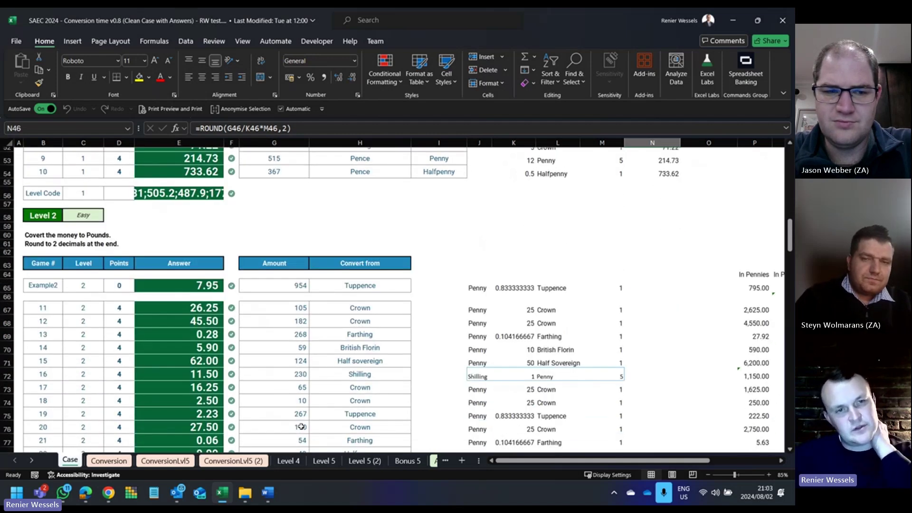
scroll(300, 418, down, 2)
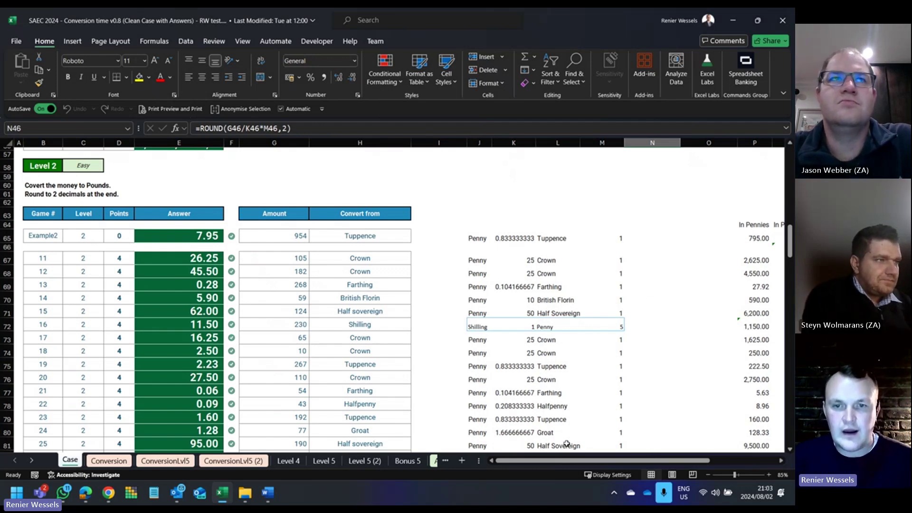
click(474, 288)
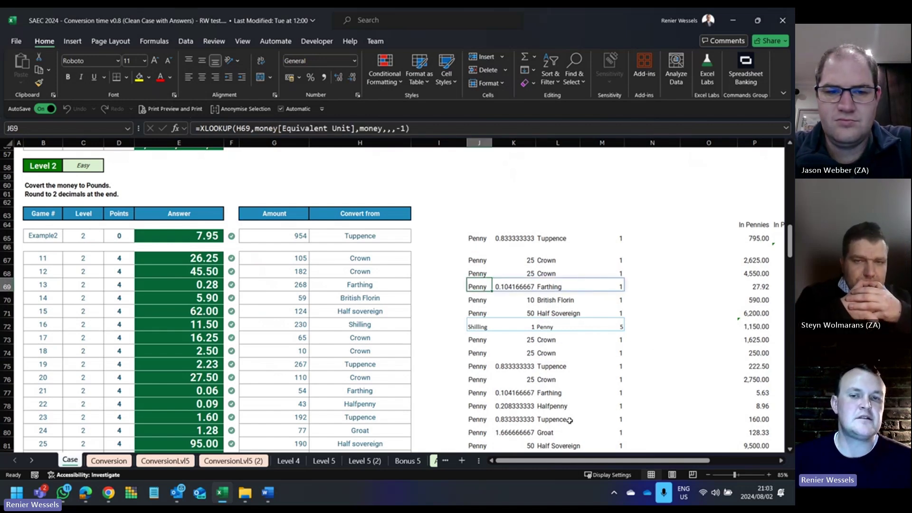
Step: Inspect Game 13's In Pennies and In Pounds formulas in P69 and Q69, and review the remaining Level 2 rows
drag(587, 463, 595, 463)
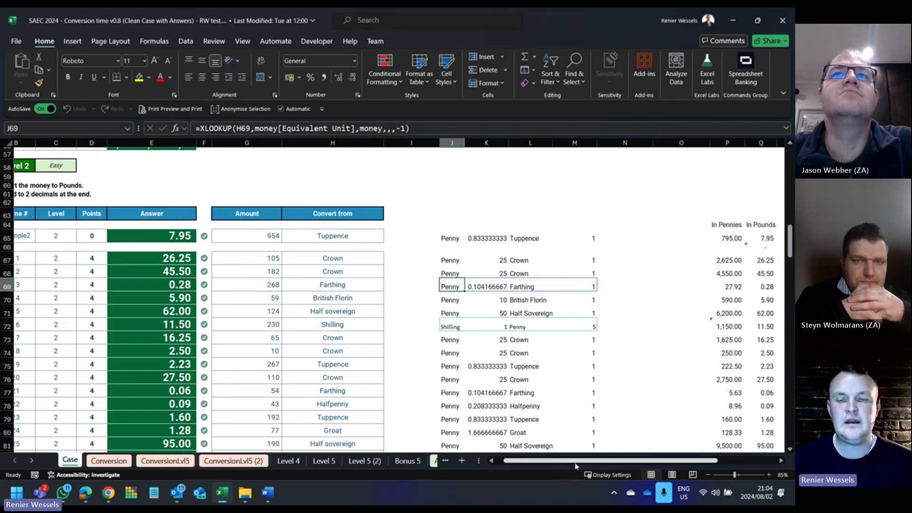
drag(576, 463, 602, 463)
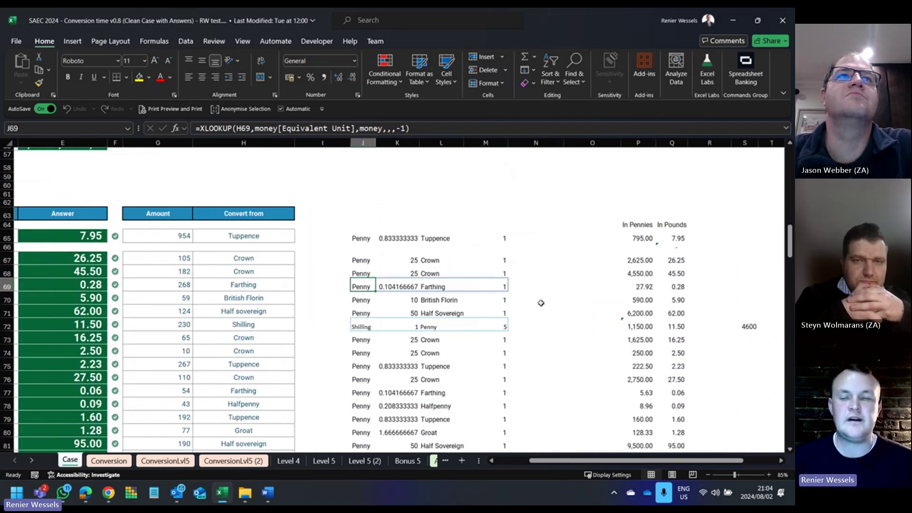
click(630, 285)
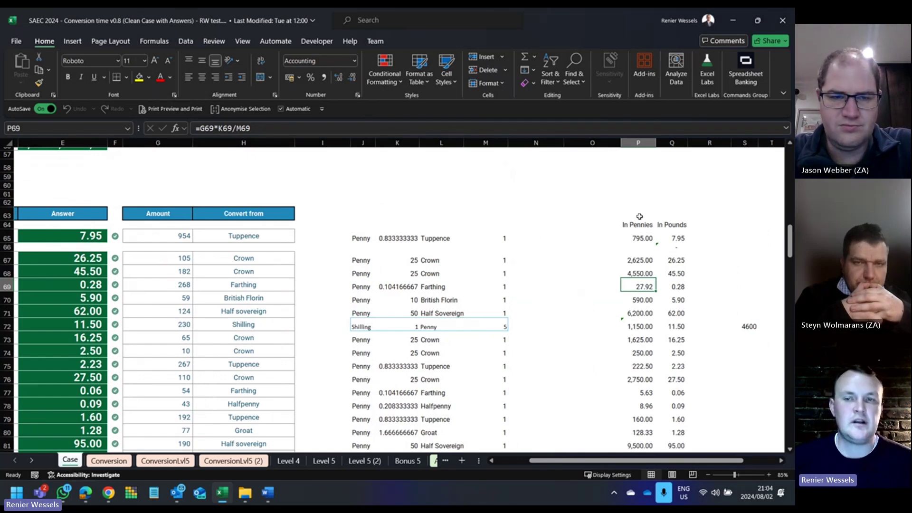
click(674, 284)
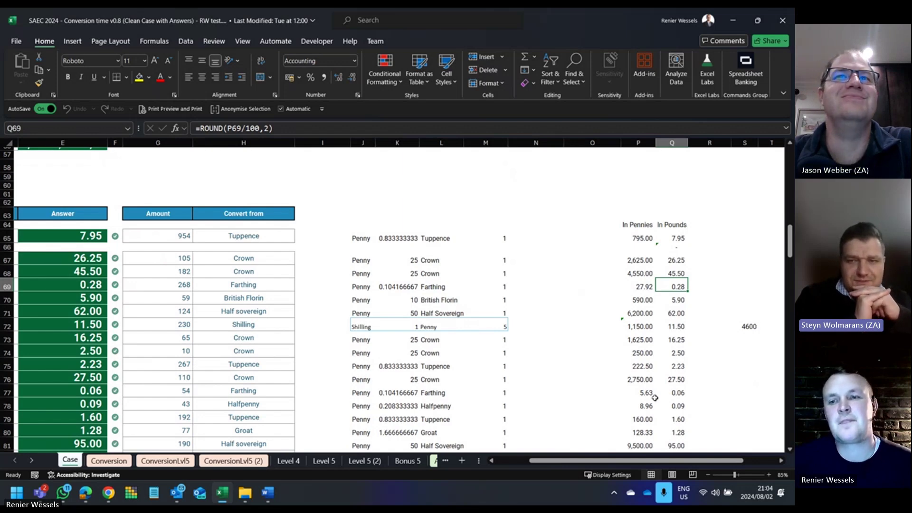
scroll(655, 398, down, 3)
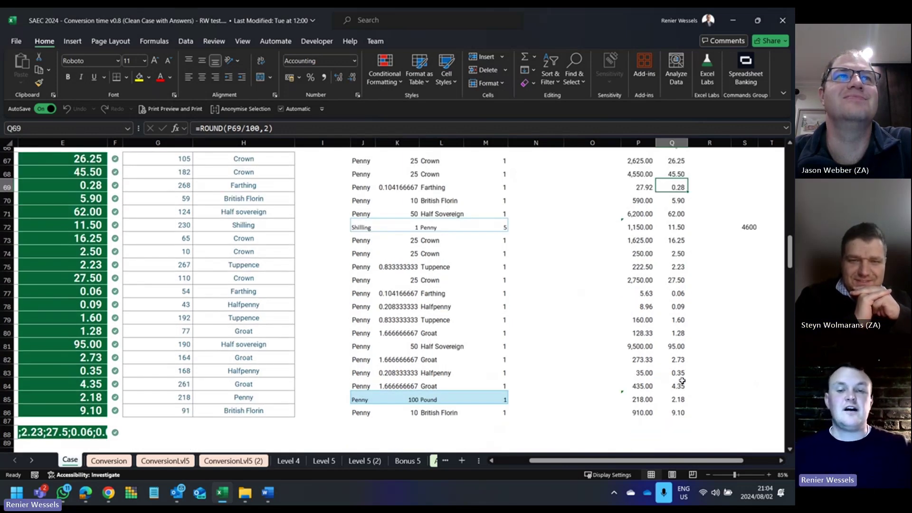
scroll(682, 380, up, 3)
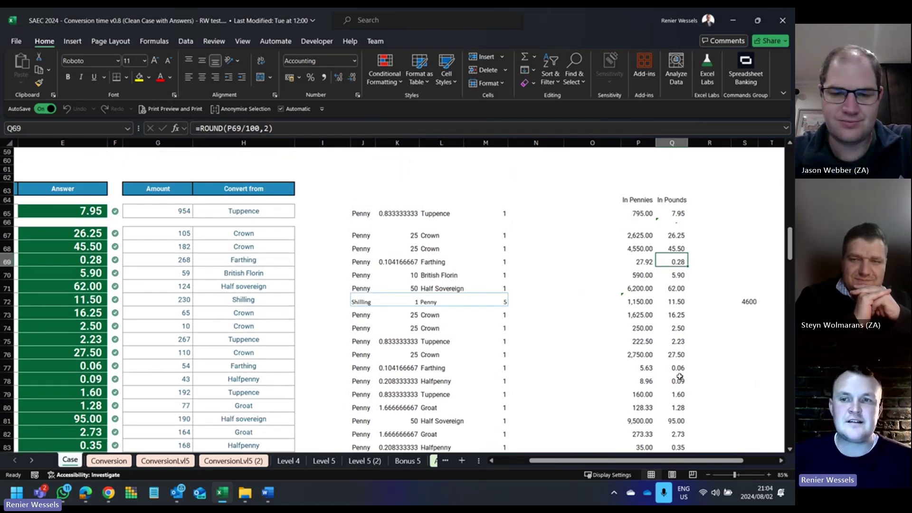
Step: Check the Penny quantums for Farthing through Tanner in B14:B18 of the Conversion sheet, and return to Level 2 on the Case sheet
click(106, 462)
drag(139, 295, 137, 337)
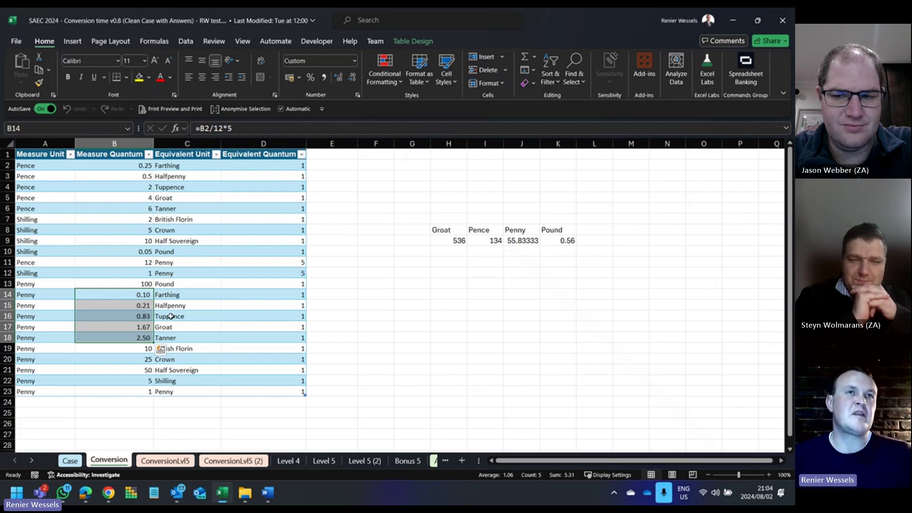
click(69, 461)
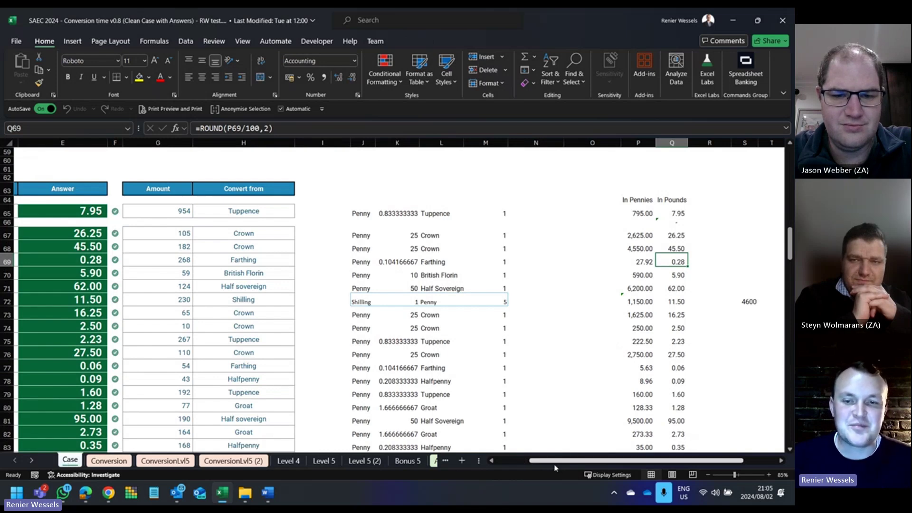
drag(555, 463, 520, 463)
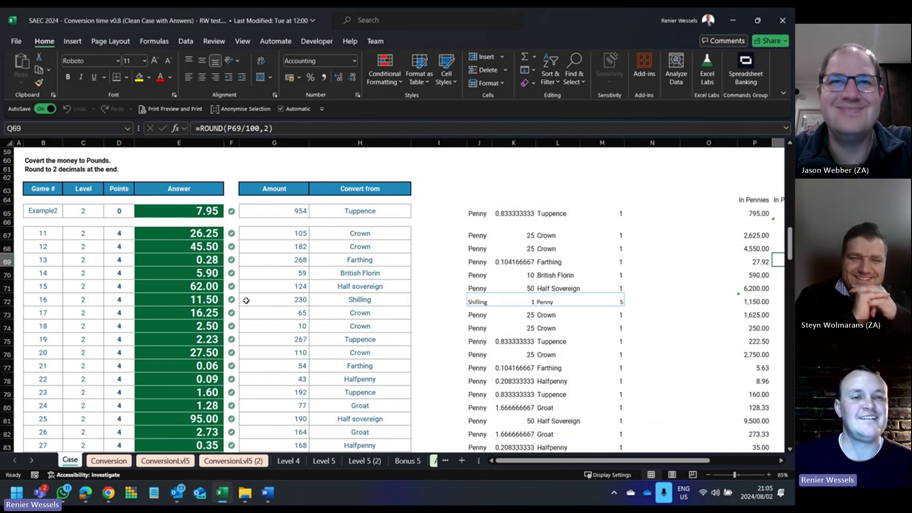
scroll(246, 300, up, 1)
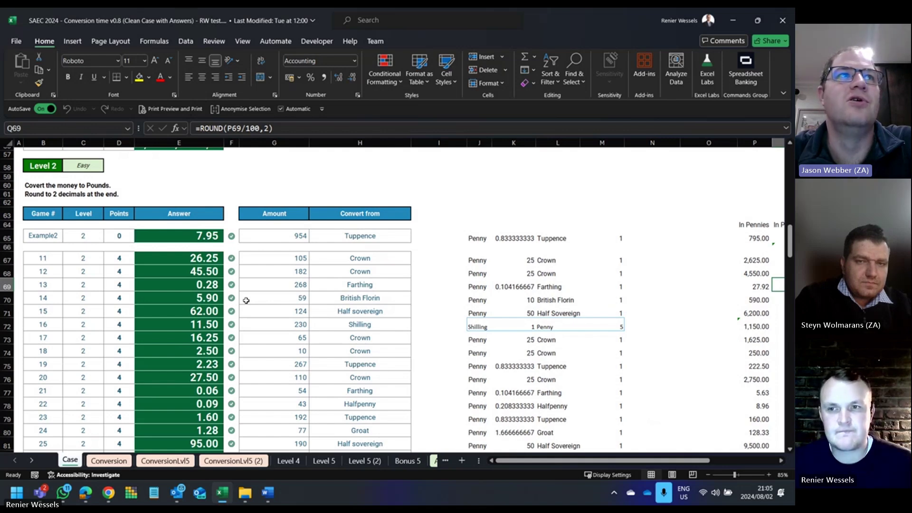
Step: Compare Game 13's In Pennies formula in P69 with its XLOOKUP formula in J69
key(Right)
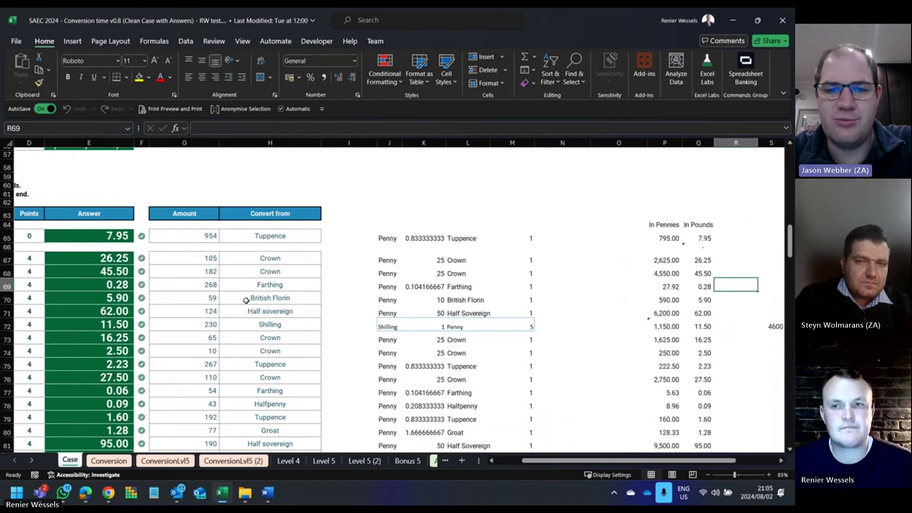
key(Left)
key(Left)
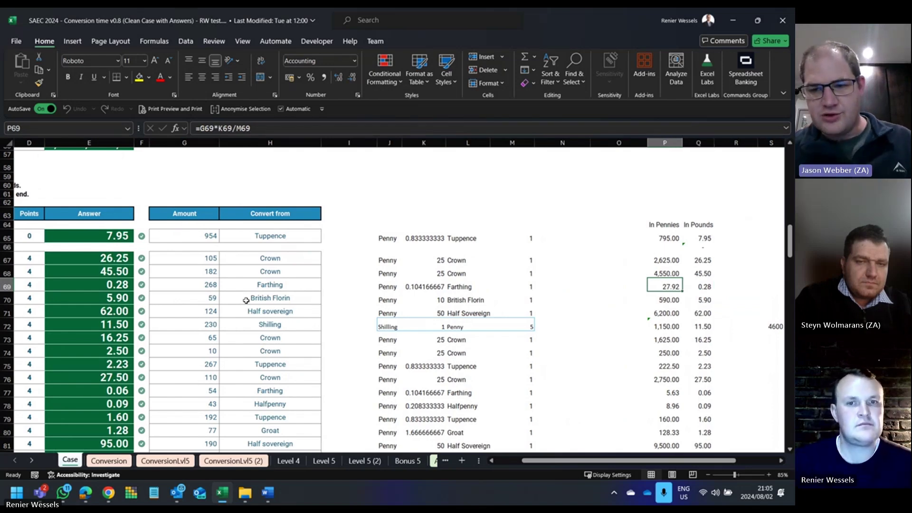
click(382, 288)
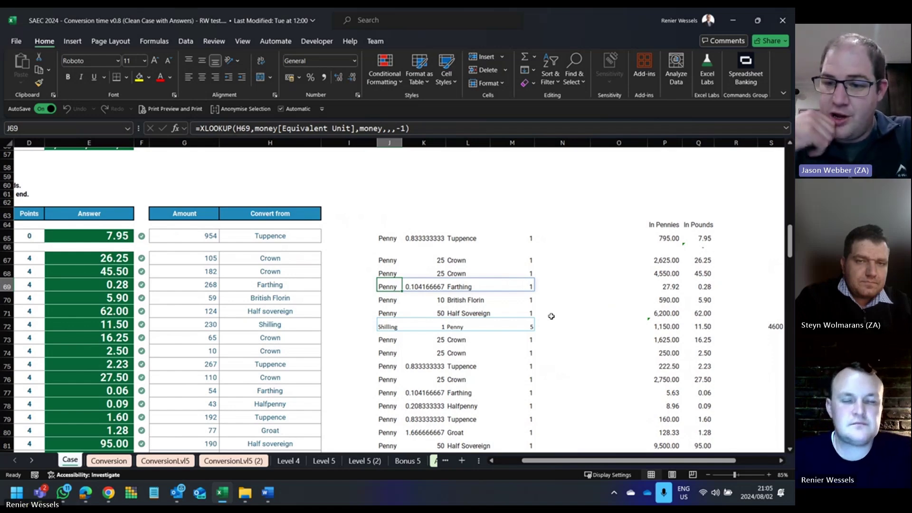
Step: Examine the lookup value, lookup array and return array of the XLOOKUP formula in K49 for Level 1's Game 5
scroll(551, 316, up, 4)
click(447, 205)
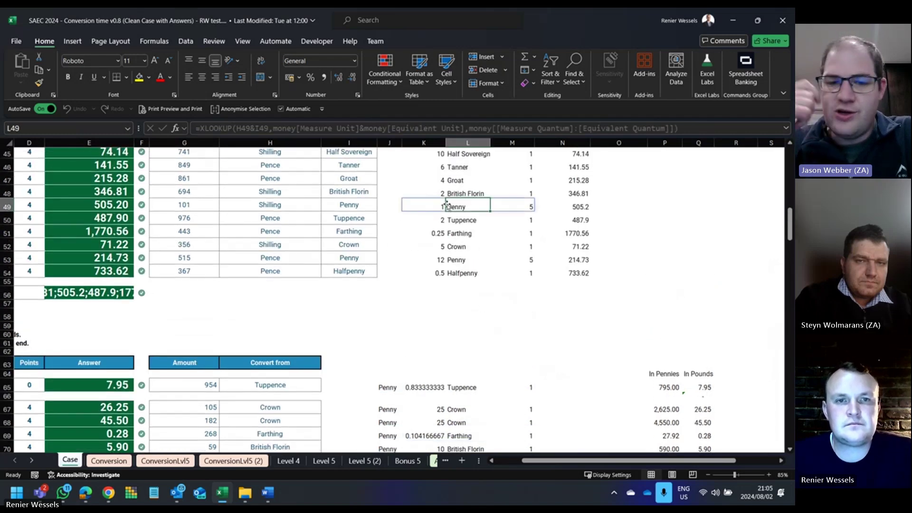
click(432, 205)
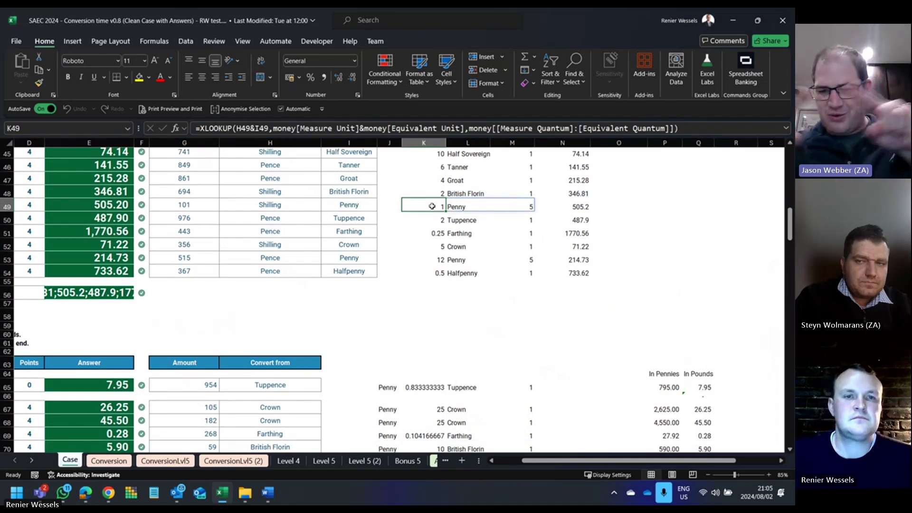
scroll(432, 206, up, 1)
drag(269, 128, 236, 128)
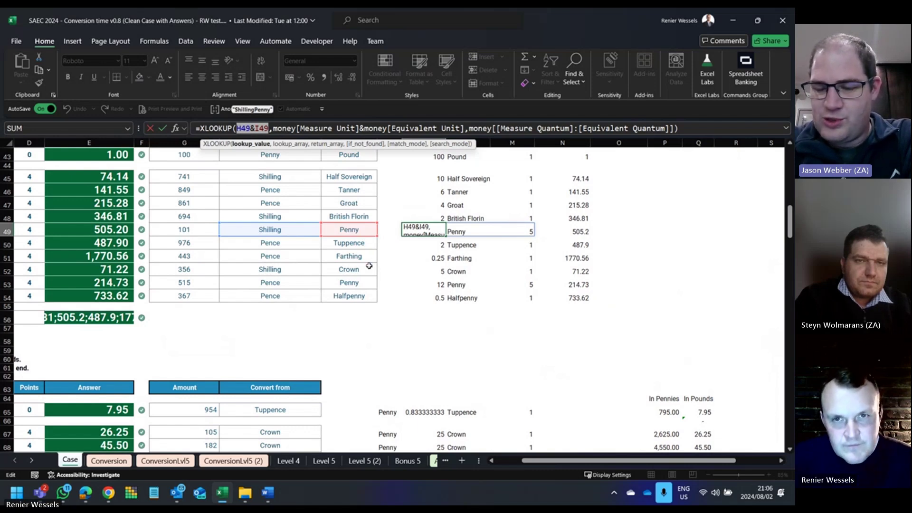
drag(466, 128, 273, 129)
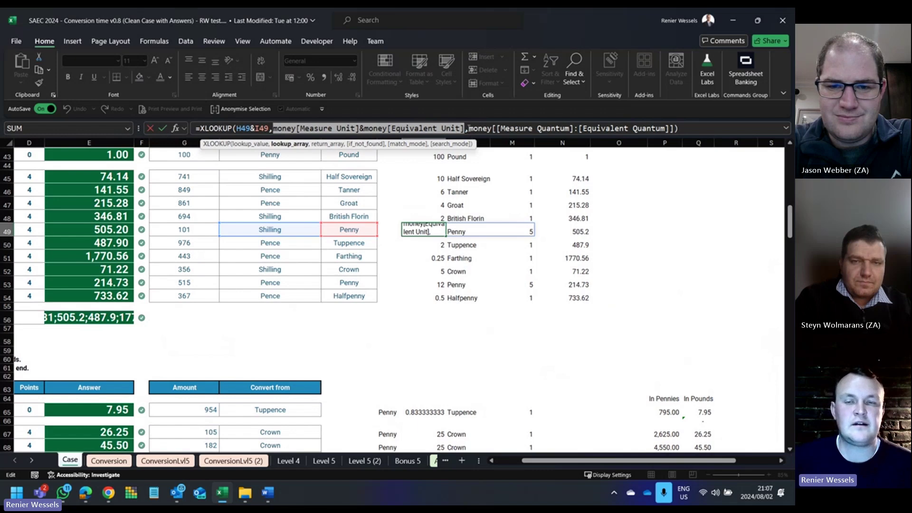
click(467, 128)
drag(468, 128, 675, 128)
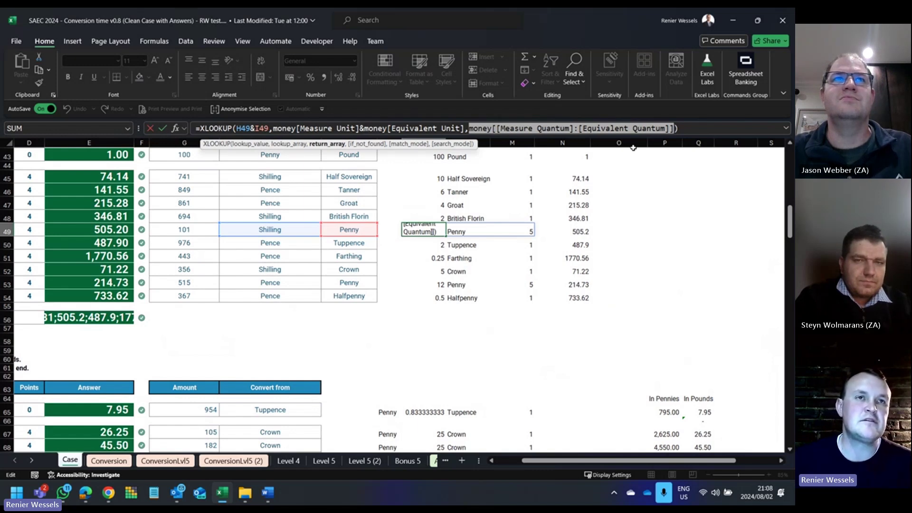
key(Return)
Step: Go to Level 3 and inspect Game 31's combined amount in G99 and the TEXTBEFORE formula in H99
scroll(465, 224, down, 8)
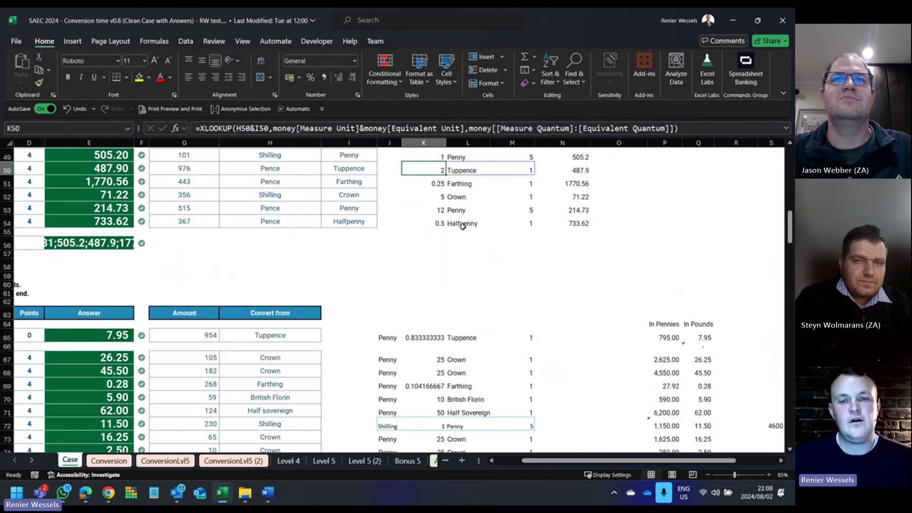
scroll(418, 235, down, 3)
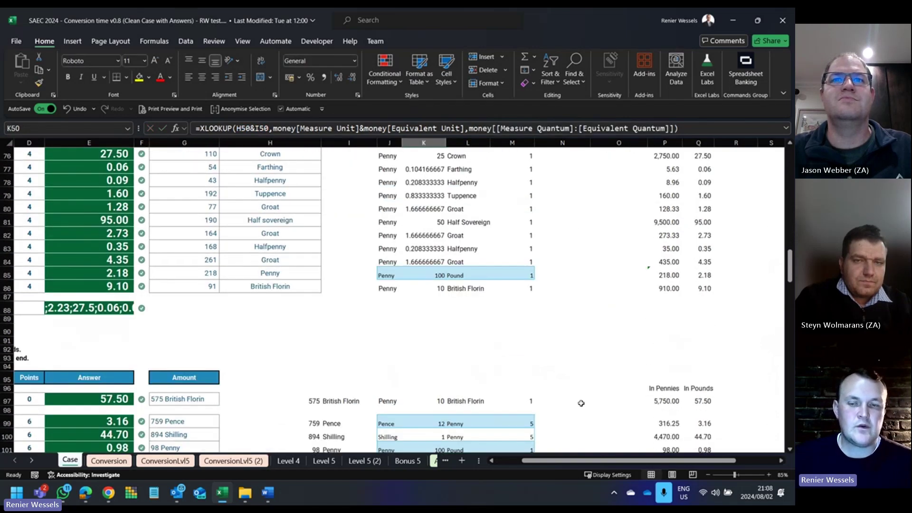
scroll(578, 399, down, 5)
drag(586, 460, 546, 461)
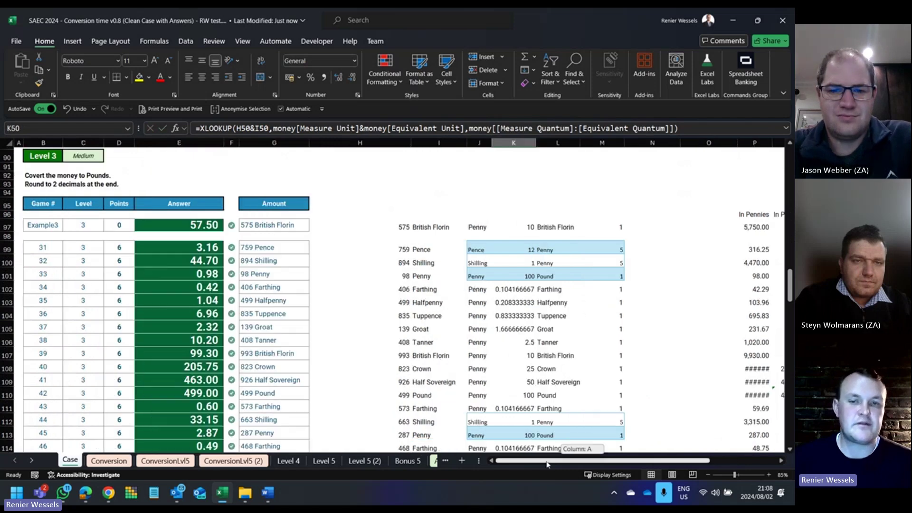
scroll(451, 312, down, 1)
scroll(451, 312, up, 1)
scroll(451, 312, down, 1)
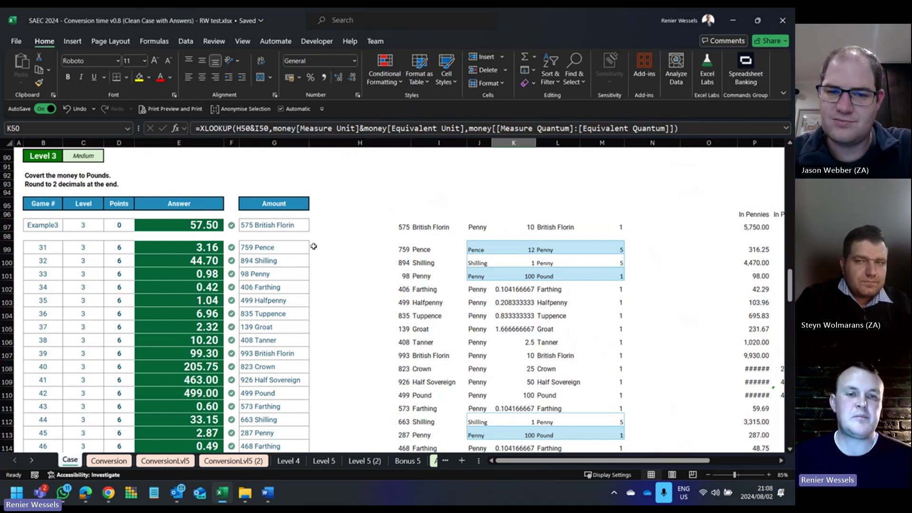
click(277, 248)
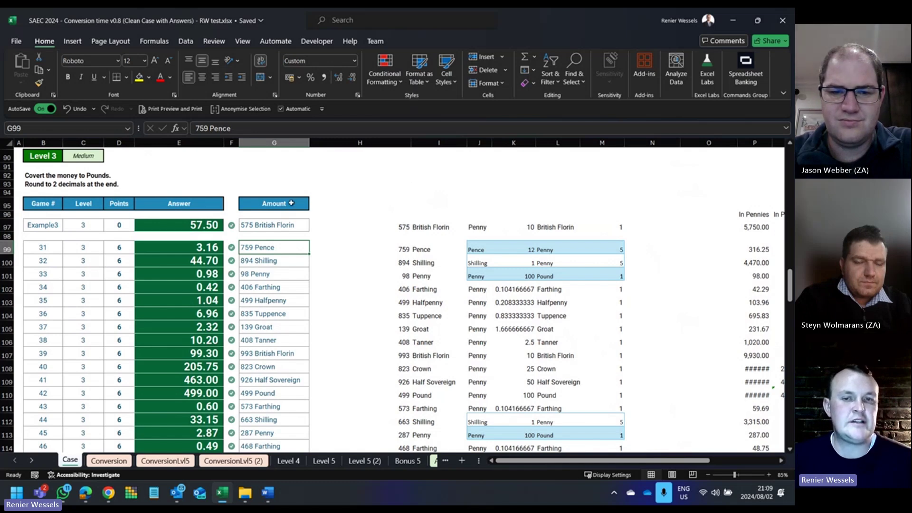
click(395, 253)
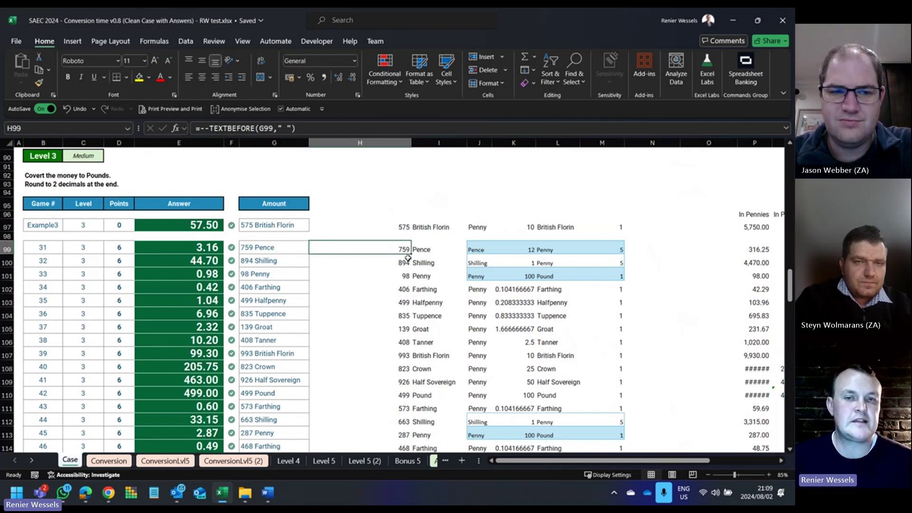
Step: Review the Level 3 amounts and examine the double minus in front of TEXTBEFORE in H99
scroll(408, 258, down, 1)
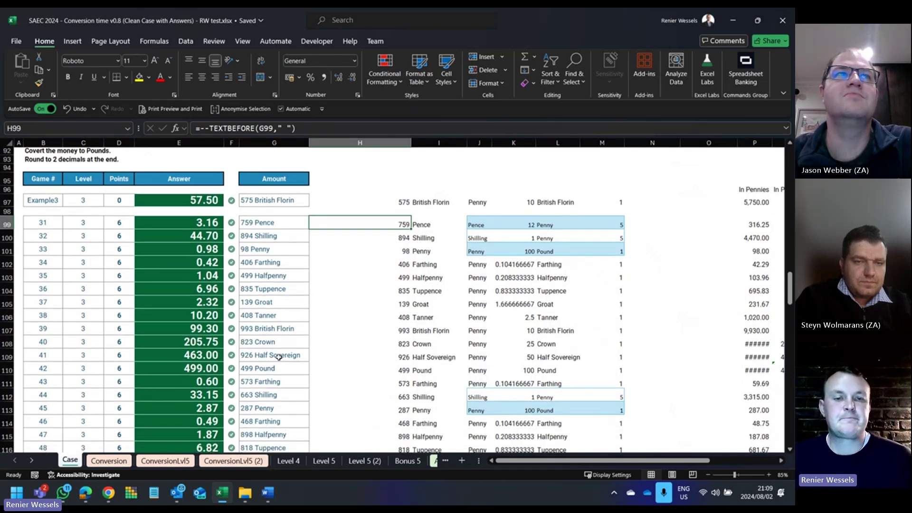
scroll(279, 361, down, 1)
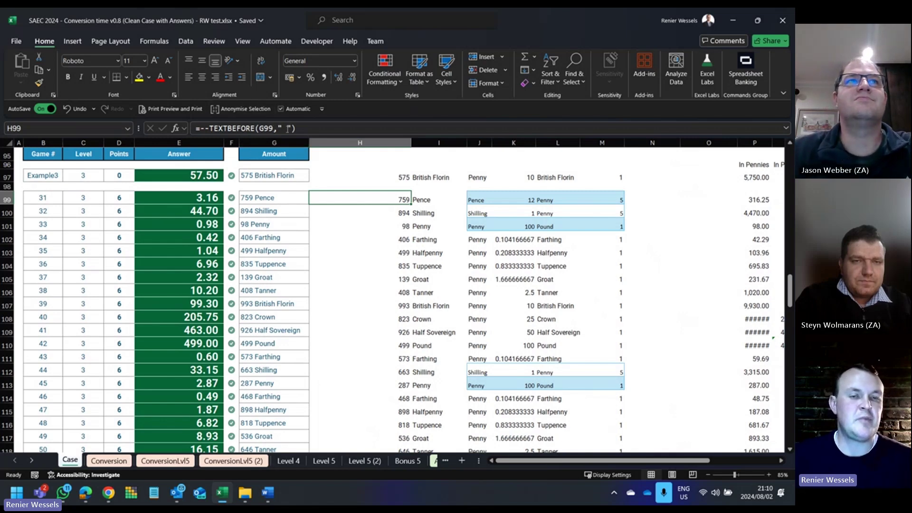
drag(209, 128, 201, 128)
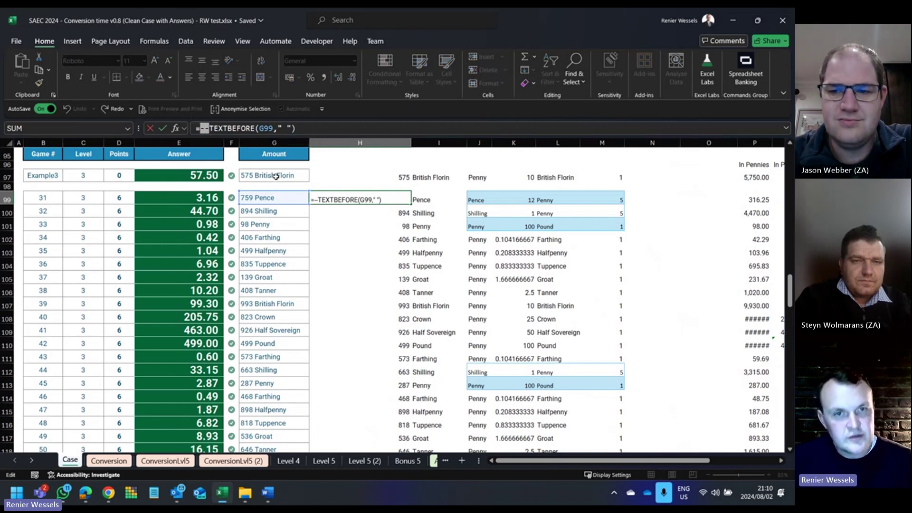
key(Return)
click(407, 198)
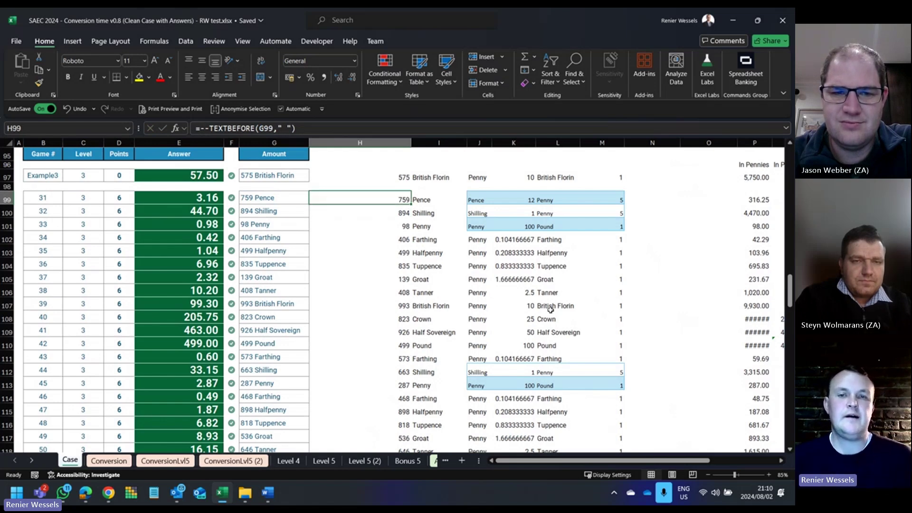
Step: Inspect the TEXTAFTER formula in I99 and Game 31's conversion cells from J99 to M99
key(Right)
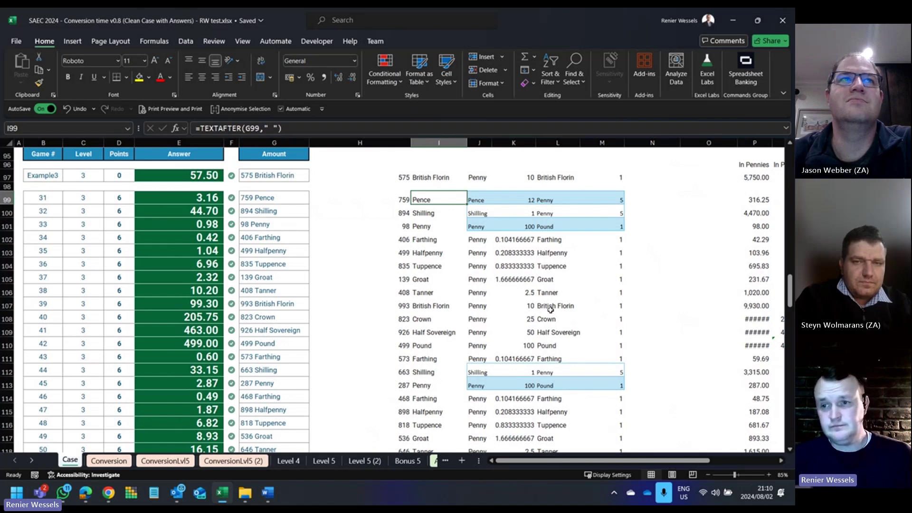
key(Right)
key(Right)
key(Right)
key(Right)
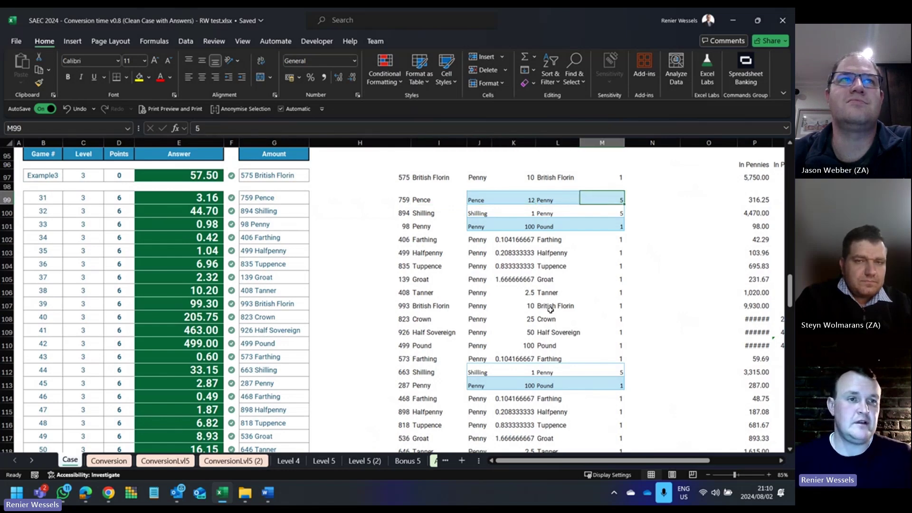
Step: Inspect Level 3's In Pennies formulas in P99 for Game 31 and P105 for Game 37
scroll(549, 309, up, 1)
scroll(368, 317, down, 2)
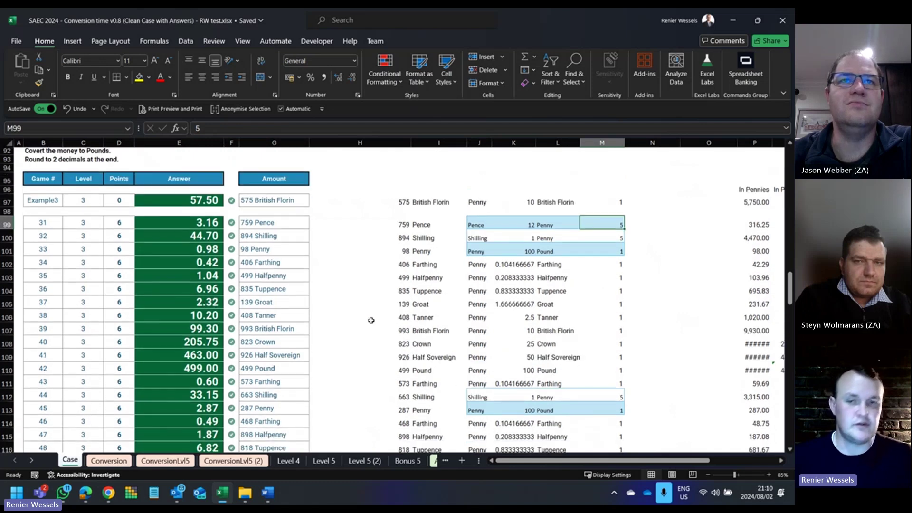
key(Right)
key(Right)
key(Right)
key(Right)
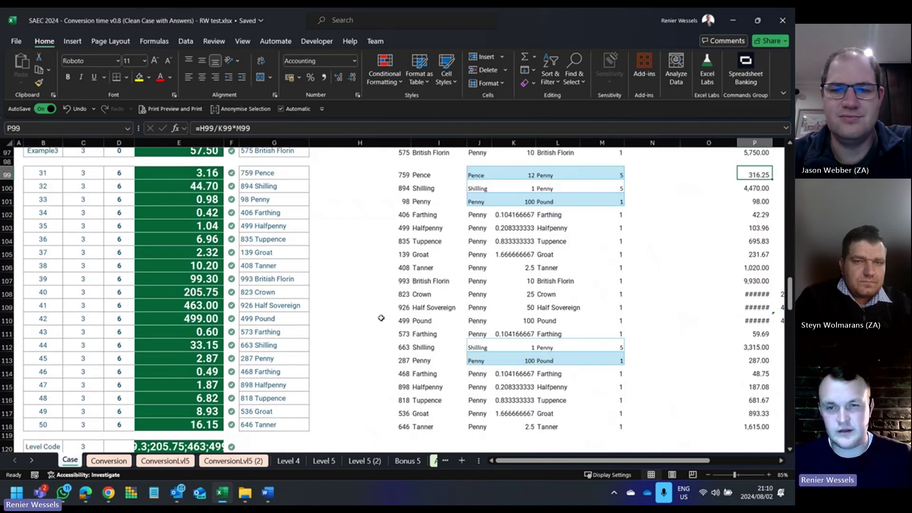
scroll(381, 319, right, 2)
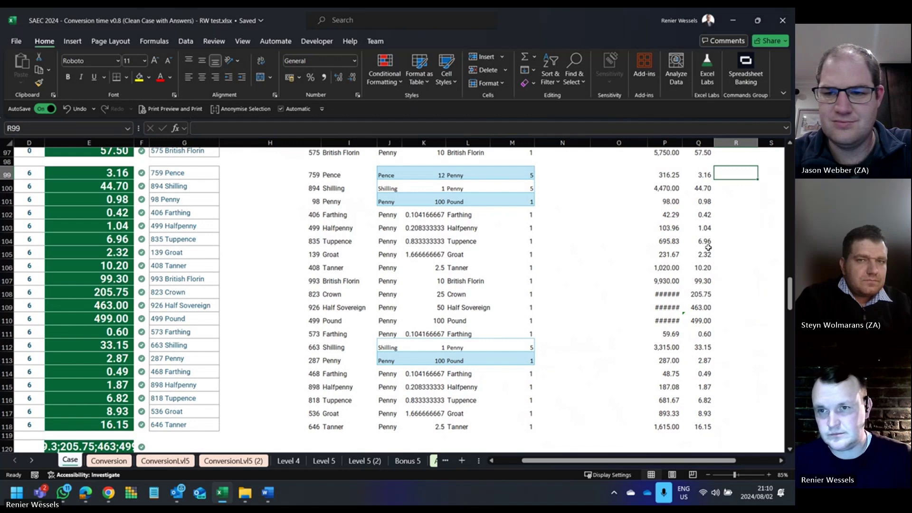
click(662, 246)
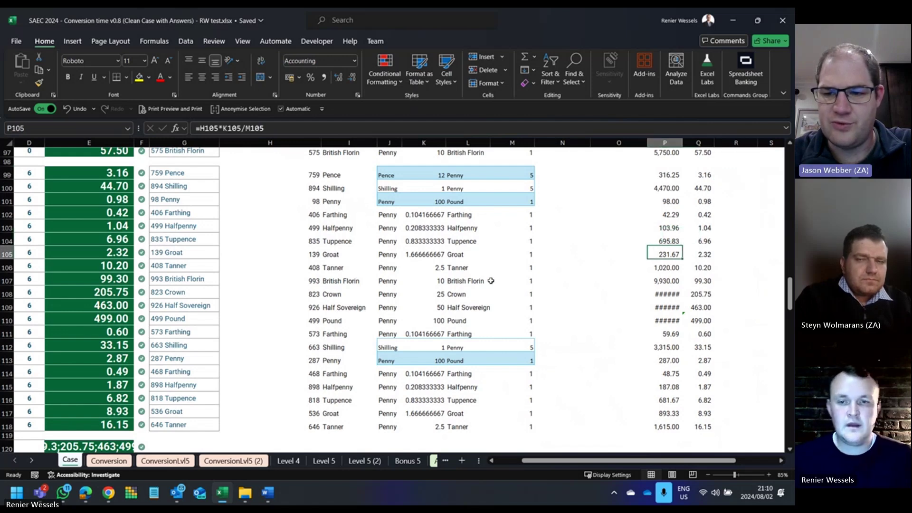
Step: Inspect Level 3's TEXTBEFORE formulas in H101 and H103 and the answer check formula in F102
drag(569, 462, 545, 462)
scroll(422, 347, up, 2)
click(392, 278)
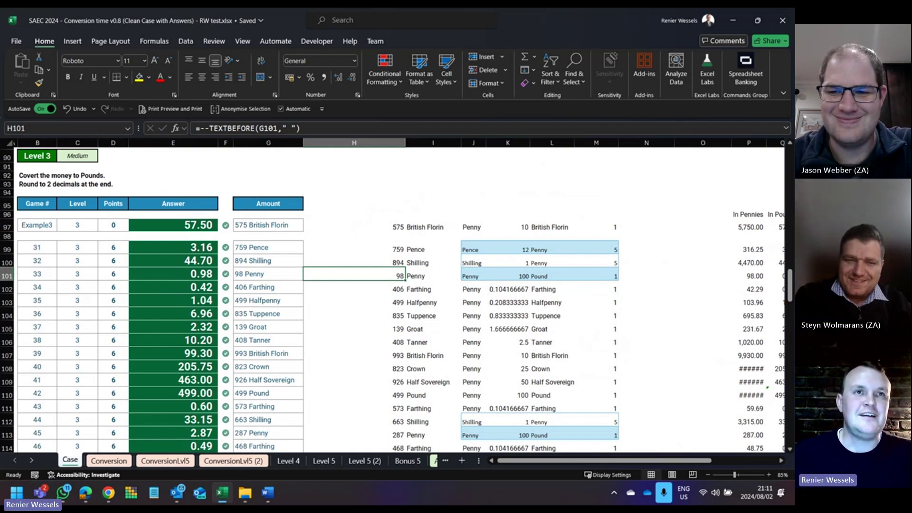
key(Left)
key(Down)
key(Left)
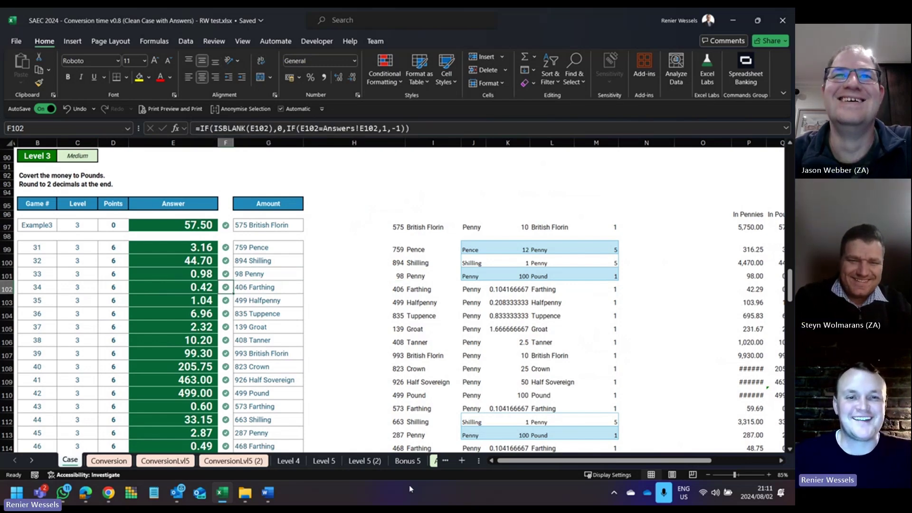
scroll(243, 331, down, 2)
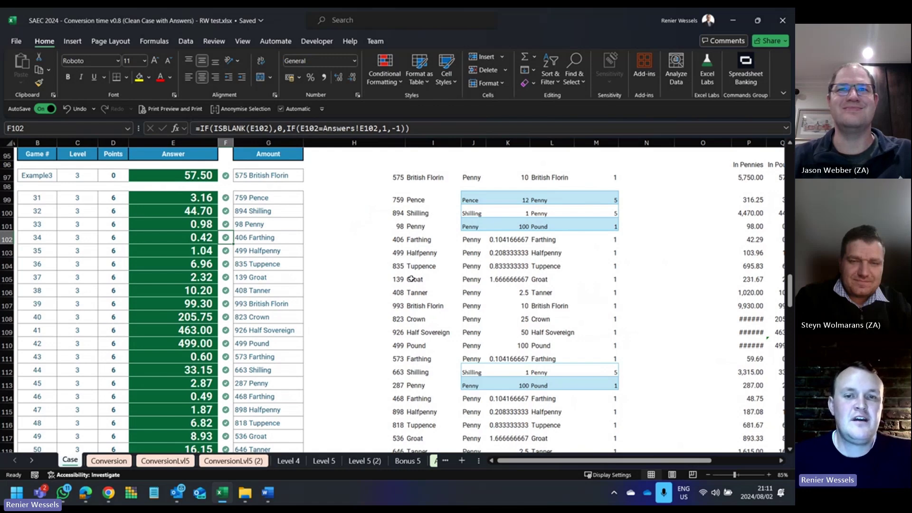
click(400, 248)
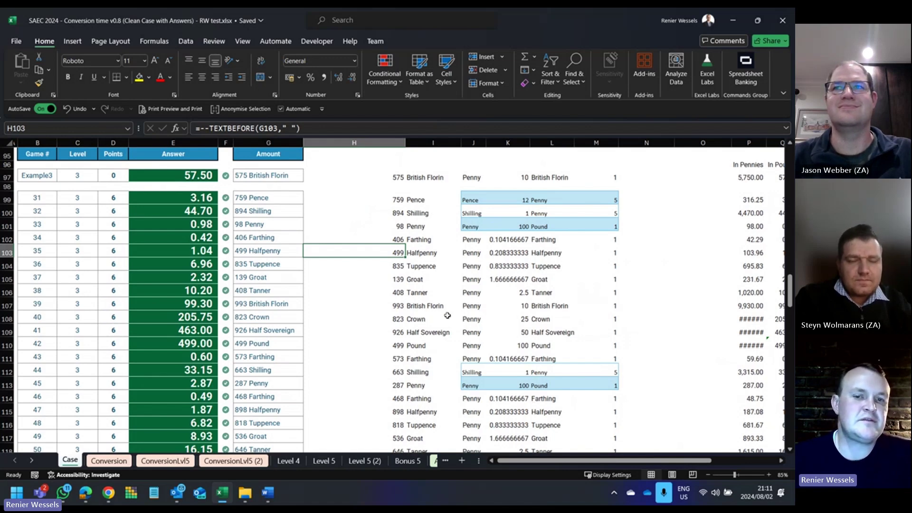
Step: Go to Level 4 and review the answers, check marks, total prices and coin pairs for Games 51 to 70
scroll(414, 332, down, 3)
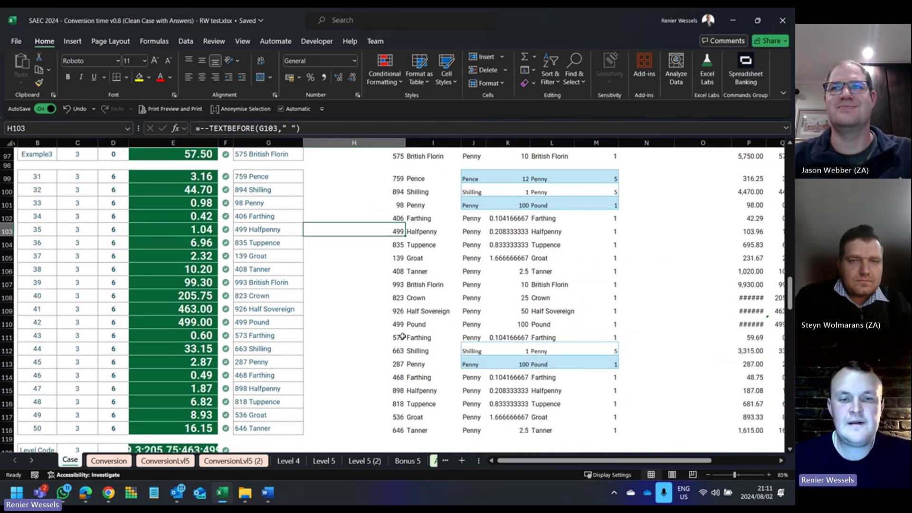
scroll(402, 329, down, 4)
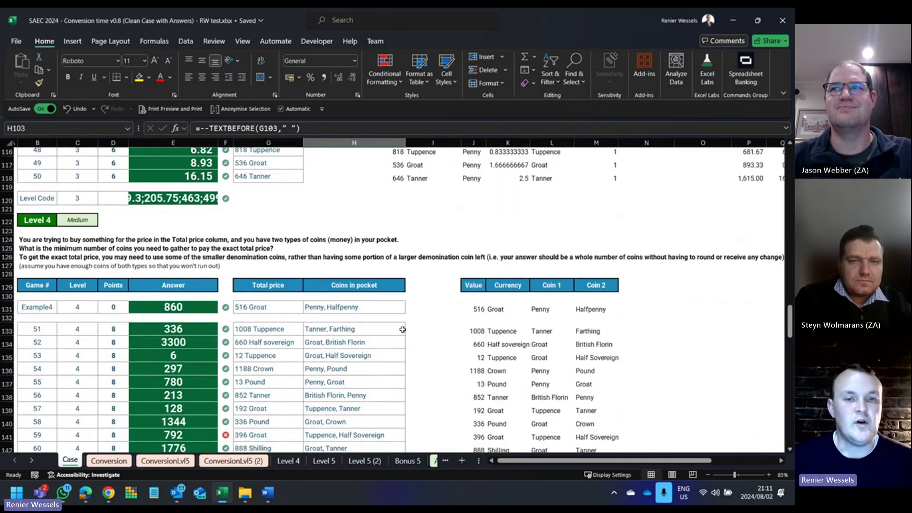
scroll(402, 330, down, 4)
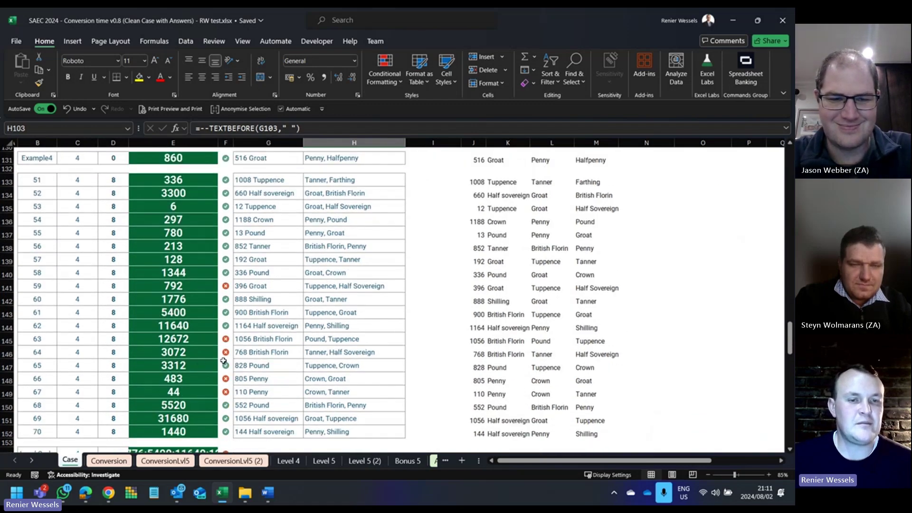
scroll(223, 382, down, 1)
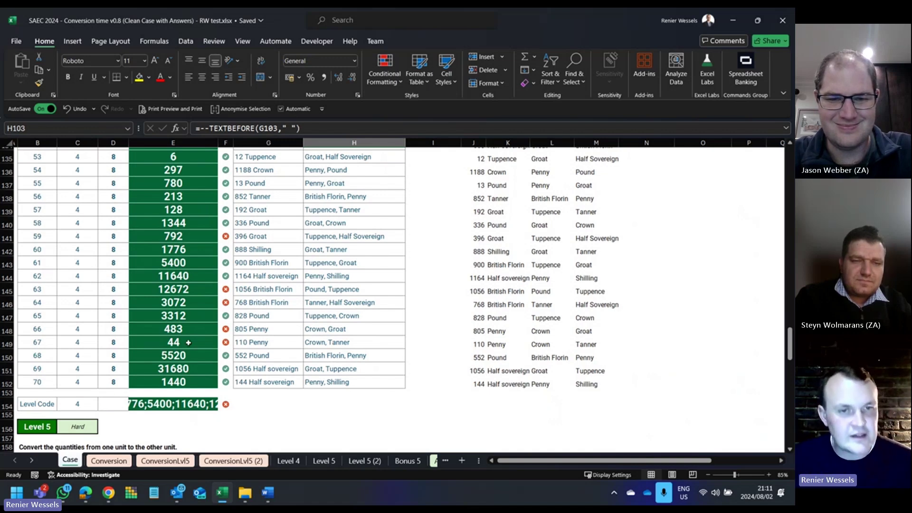
scroll(189, 342, up, 2)
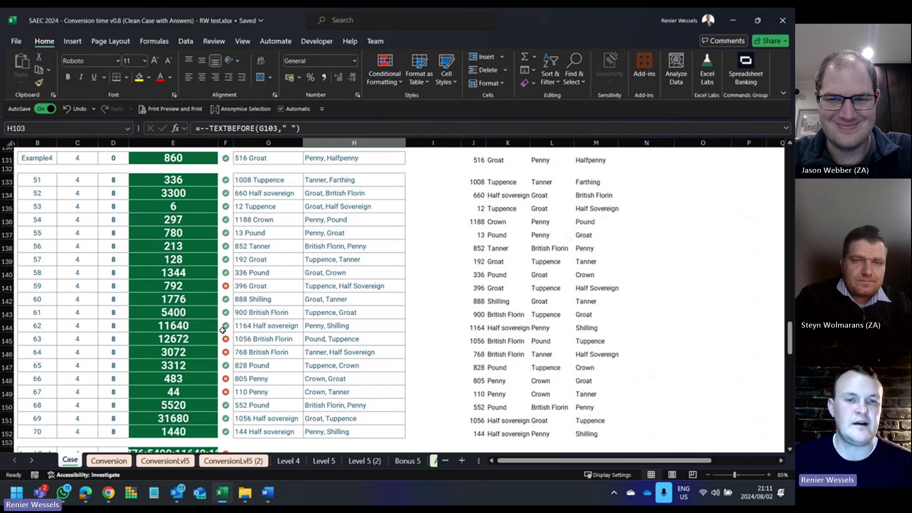
scroll(224, 331, up, 2)
scroll(329, 335, down, 1)
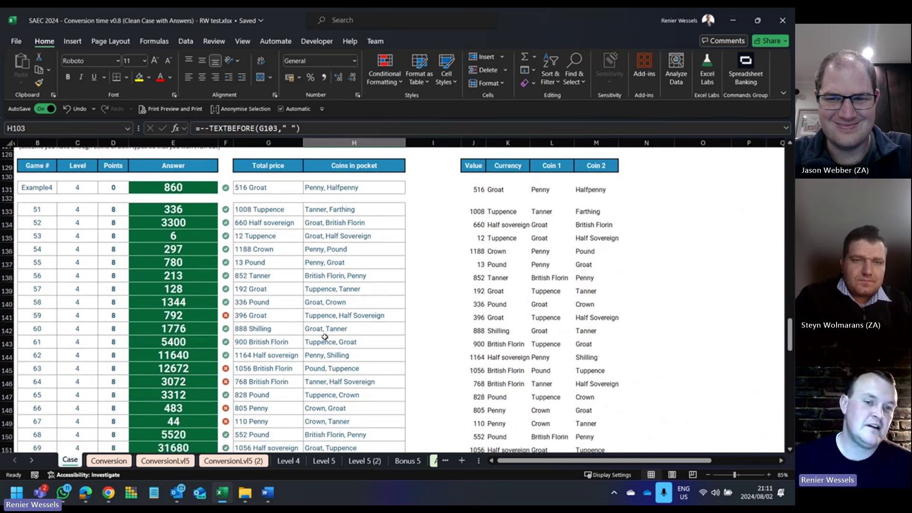
scroll(324, 337, down, 2)
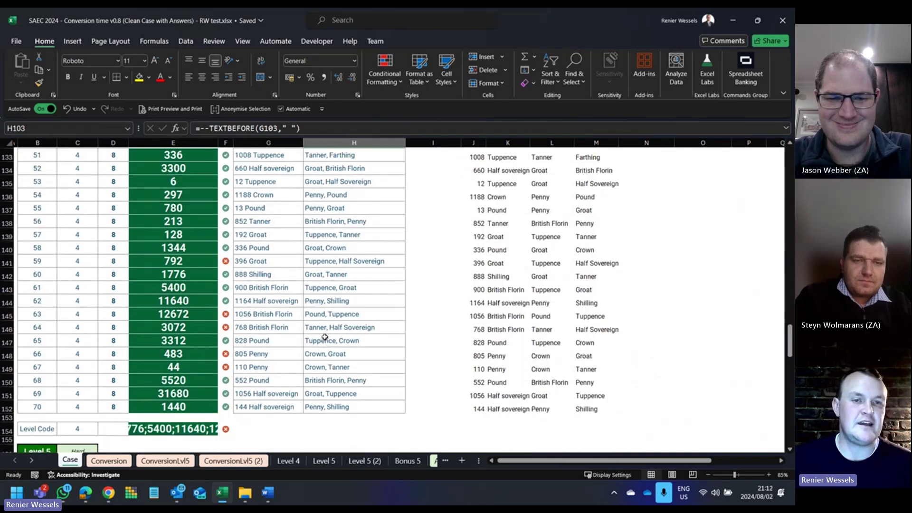
Step: Review Level 4's instructions and the Total price column, examining Example4's coins in H131 and price in G131
scroll(325, 338, up, 2)
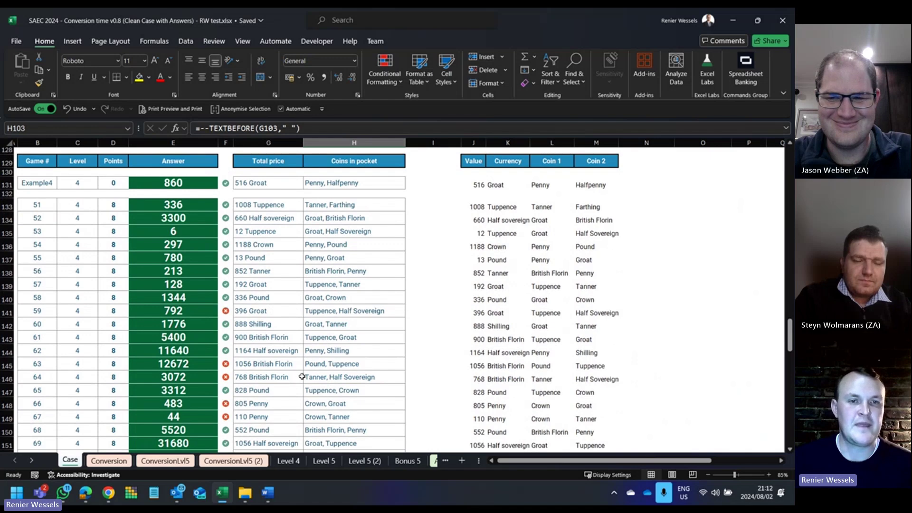
scroll(302, 376, up, 1)
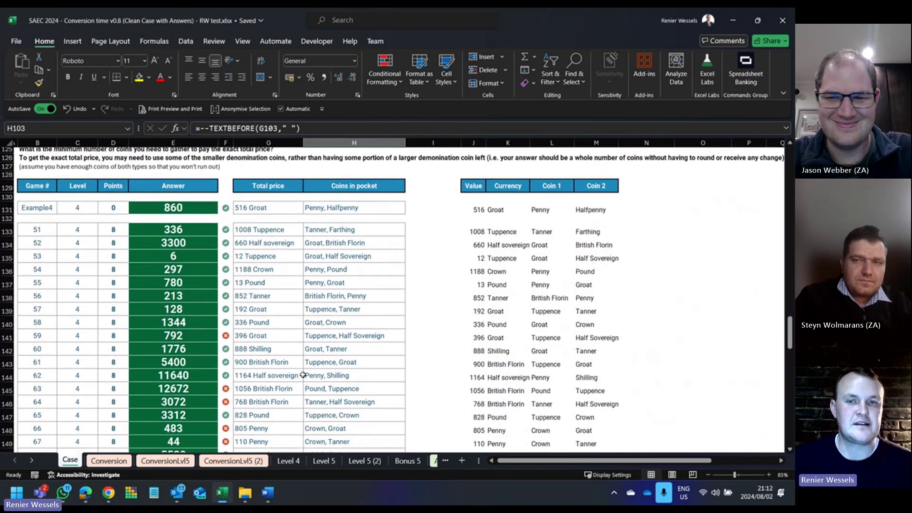
scroll(302, 374, up, 1)
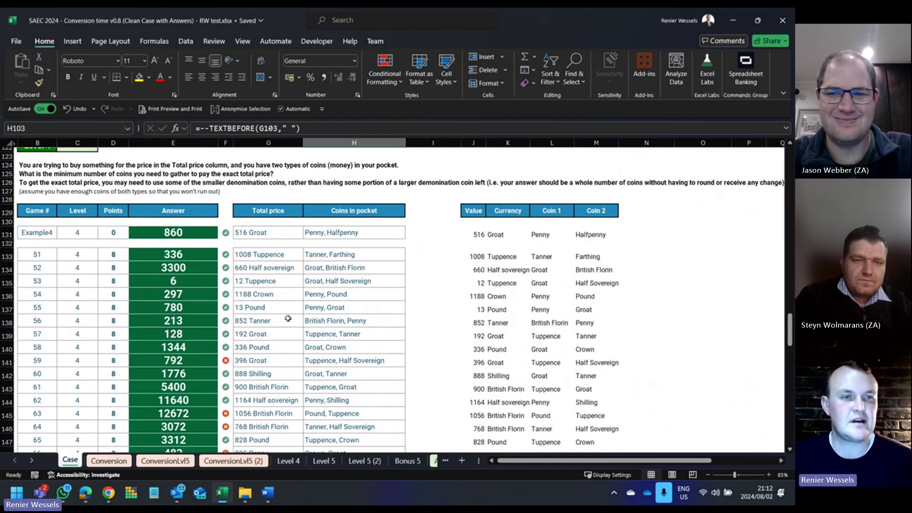
scroll(288, 319, up, 1)
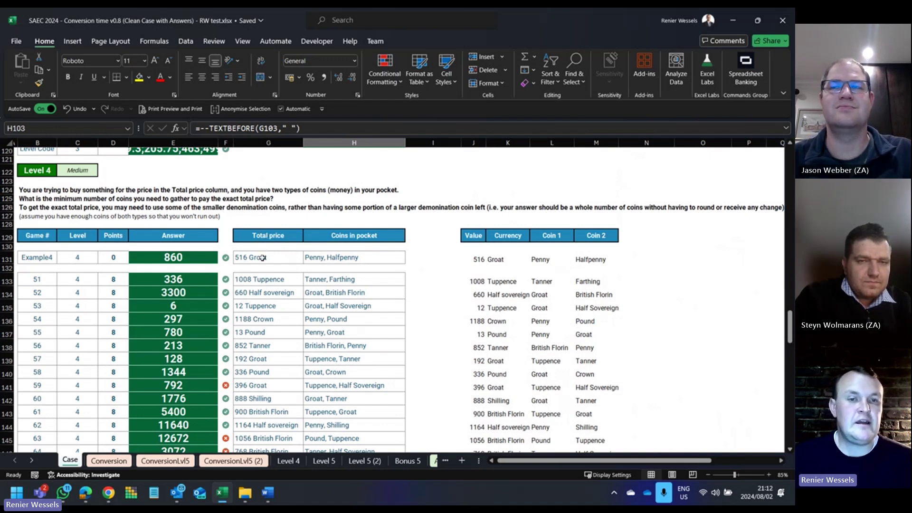
drag(265, 236, 267, 358)
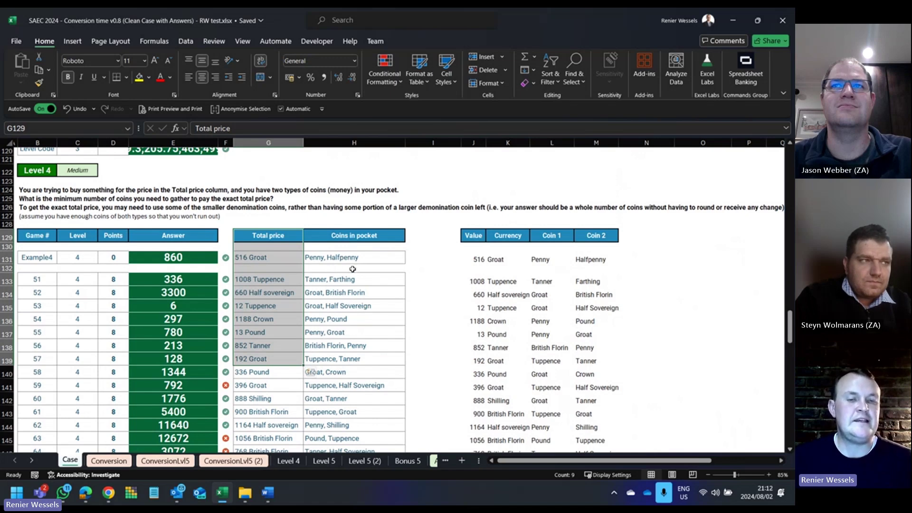
click(333, 258)
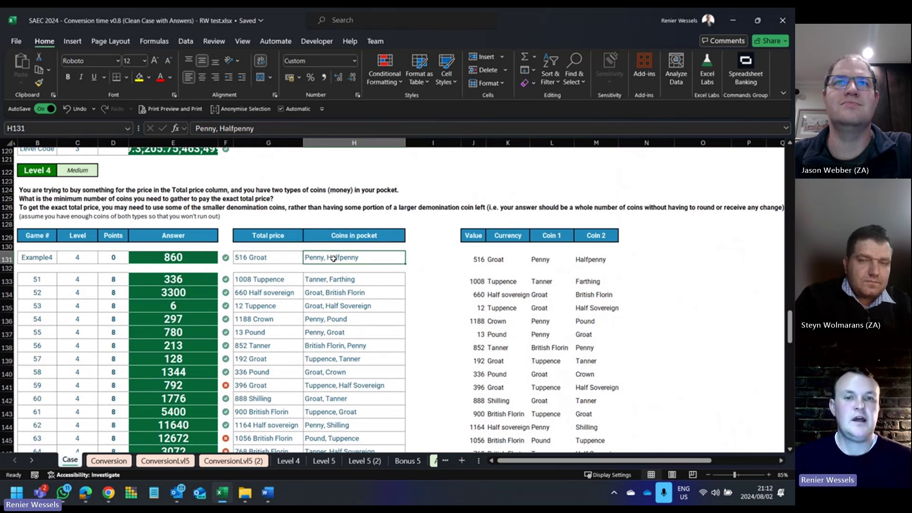
click(252, 259)
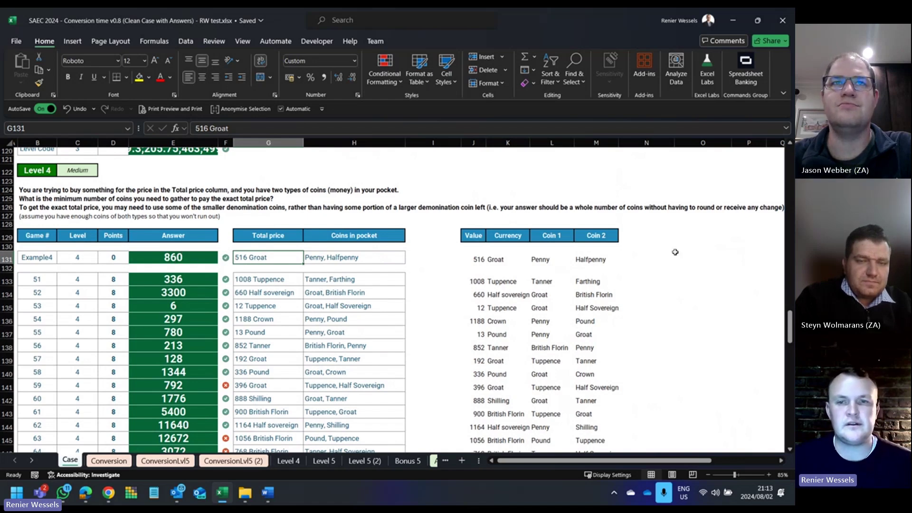
Step: Inspect Example4's split formulas in J131 and K131 and the column delimiter of the TEXTSPLIT formula in L131
click(478, 259)
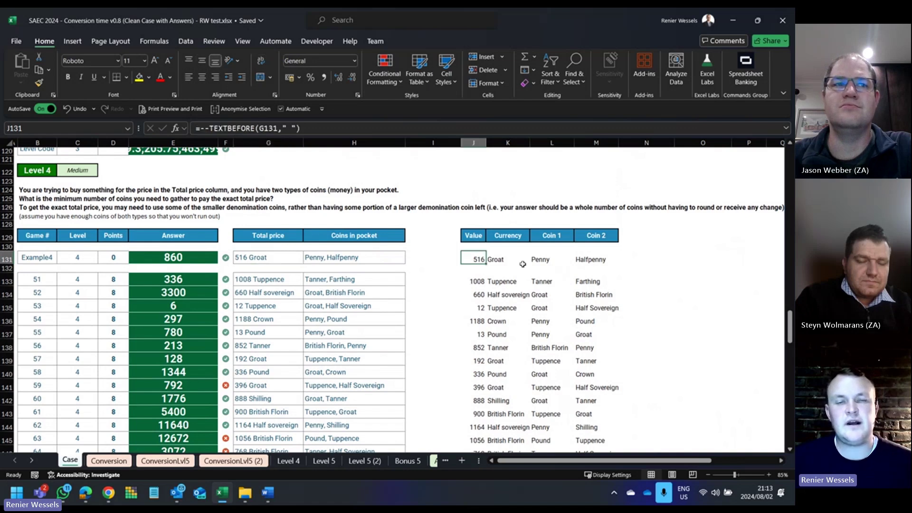
click(496, 260)
click(555, 258)
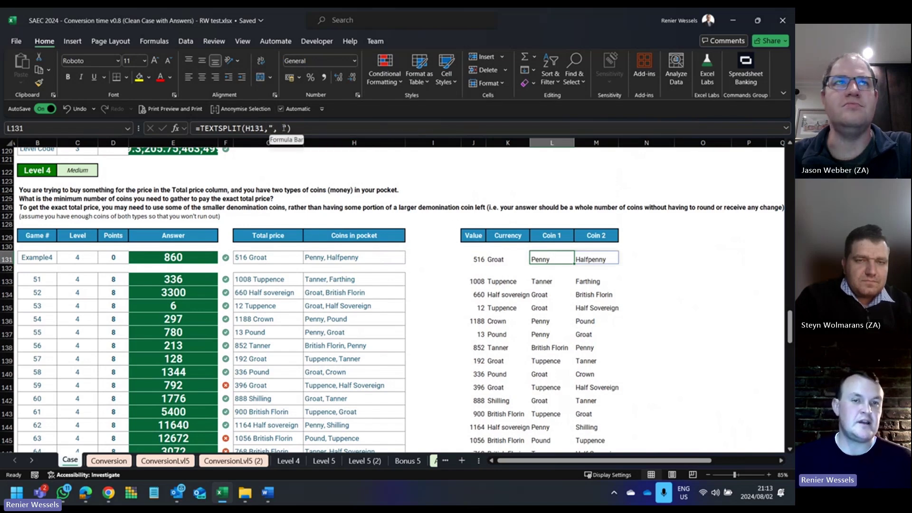
mouse_move(287, 128)
mouse_down()
mouse_move(254, 128)
mouse_move(270, 128)
mouse_up()
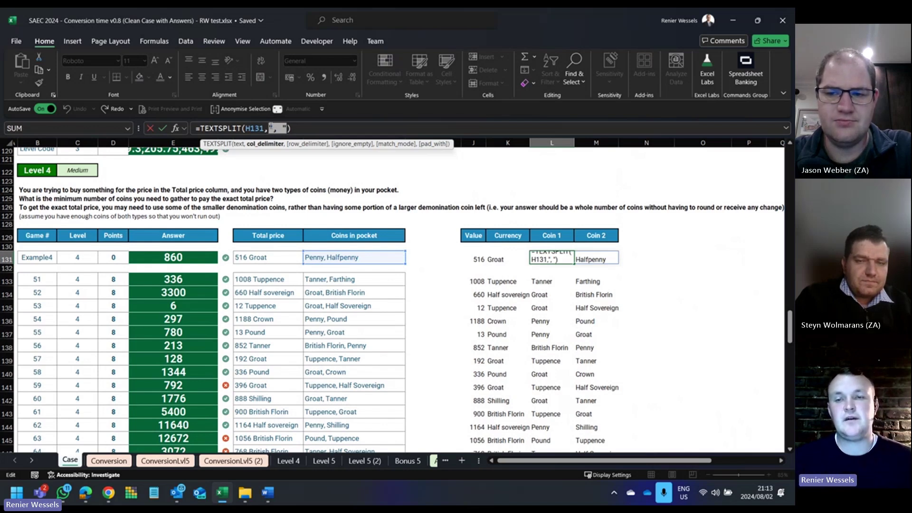
key(Return)
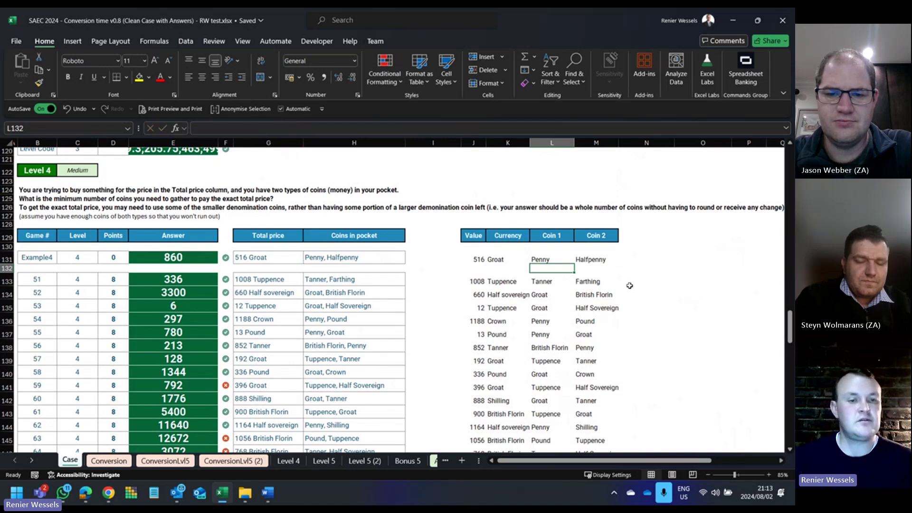
Step: Open the Level 4 sheet, look over its working area in A1:U11, and inspect the coin-count cells G7 and F7
click(287, 460)
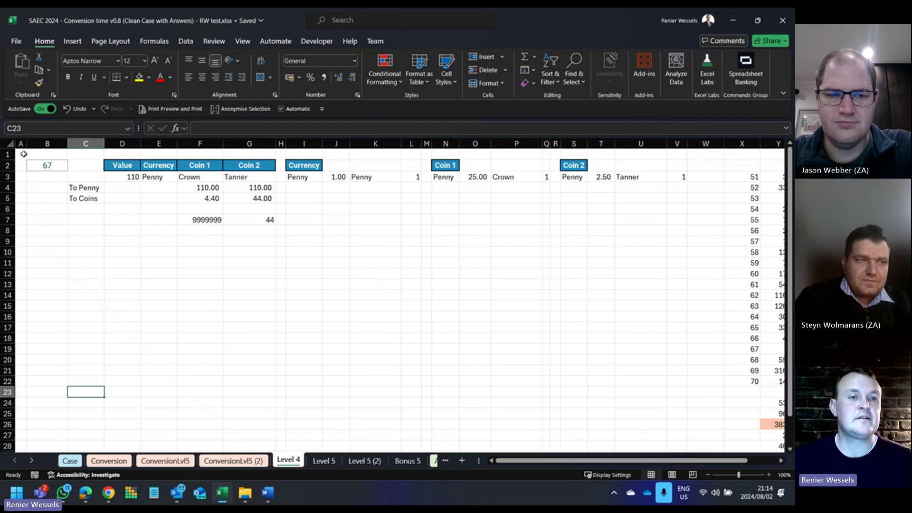
drag(23, 153, 657, 264)
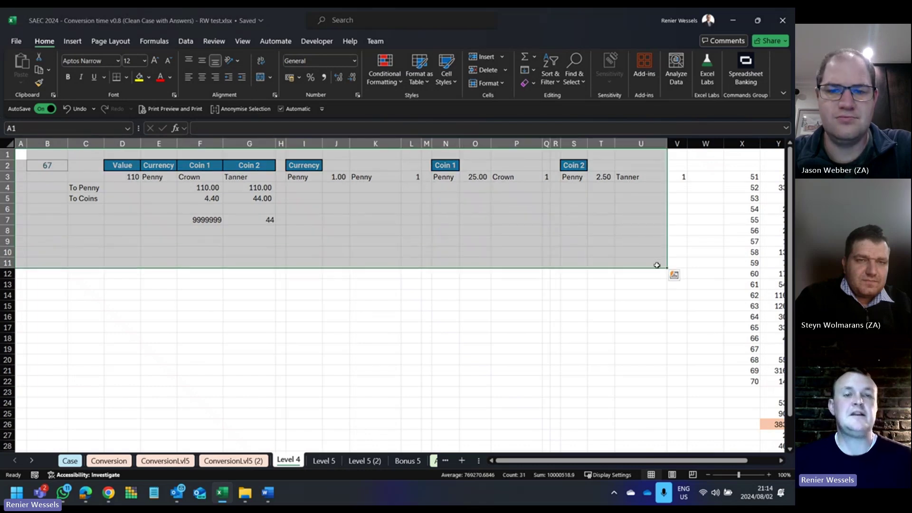
click(520, 272)
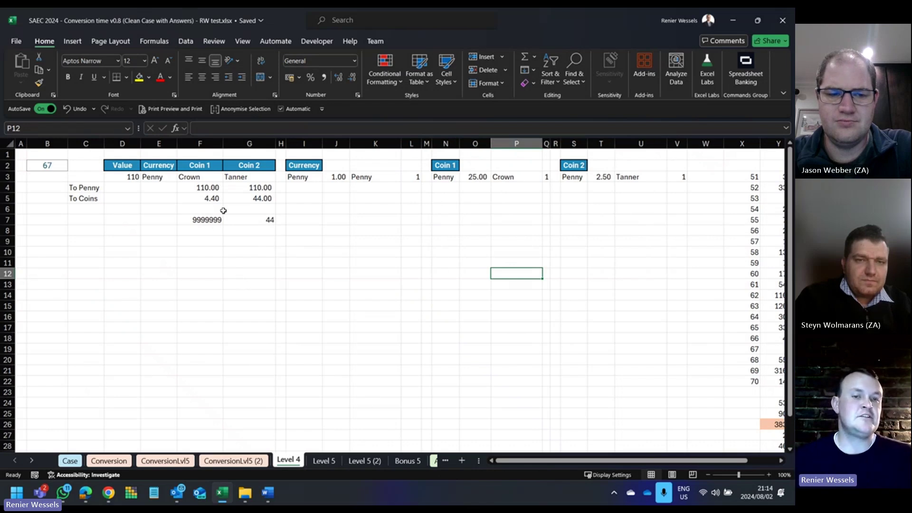
click(259, 219)
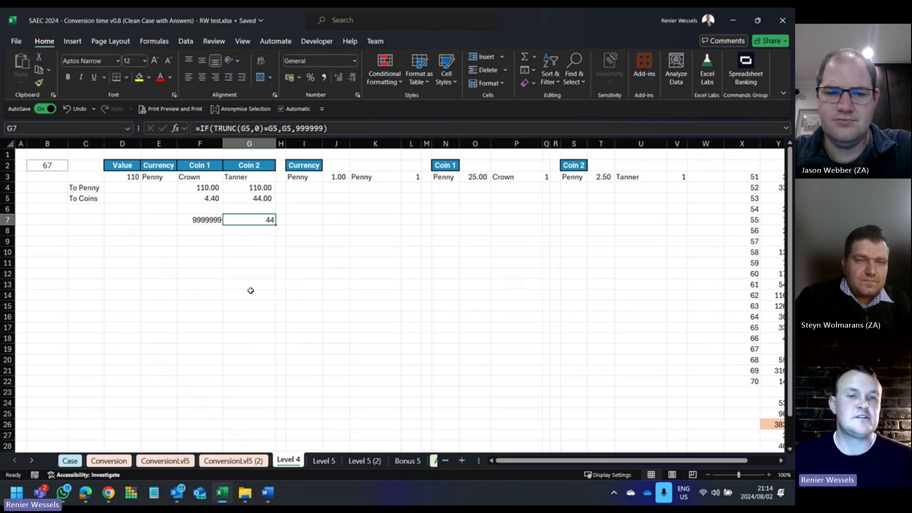
click(190, 221)
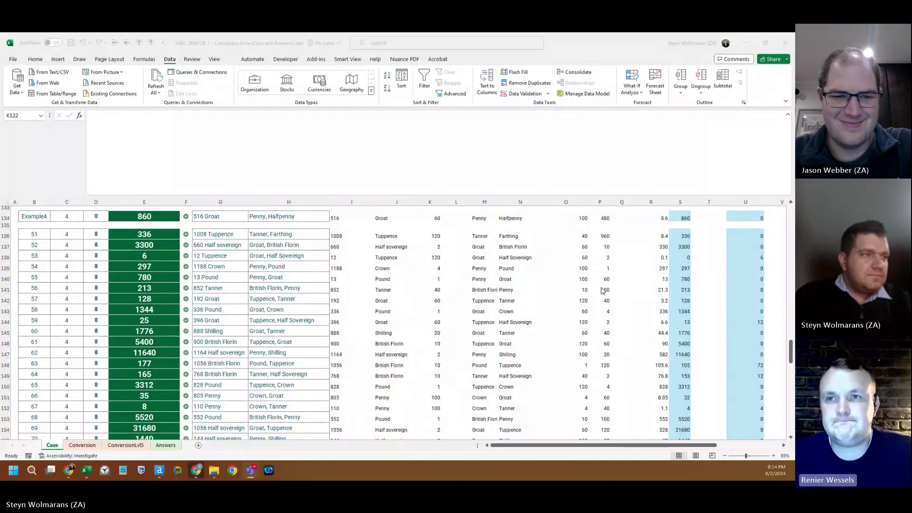
Step: In the Case and Answers workbook, inspect Game 51's TEXTBEFORE formula in I136, TEXTSPLIT in M136 and XLOOKUP in O136
click(584, 286)
scroll(369, 262, up, 1)
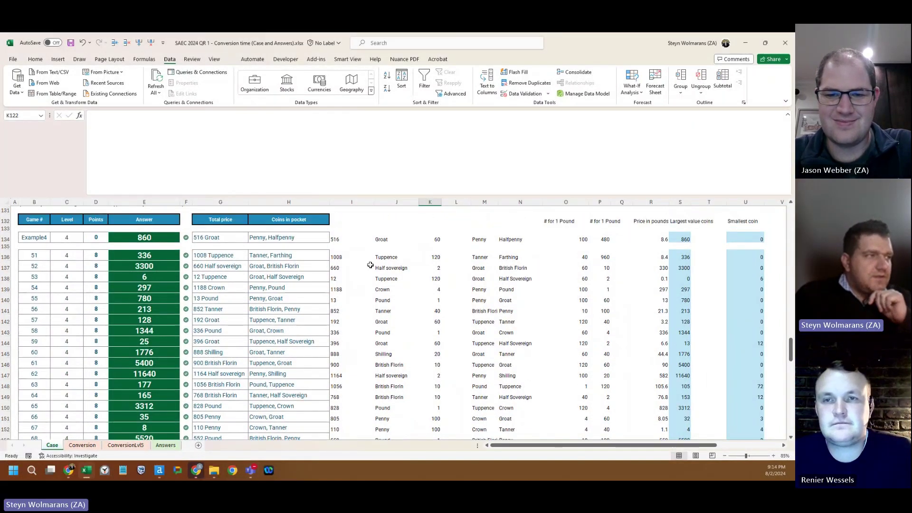
click(358, 257)
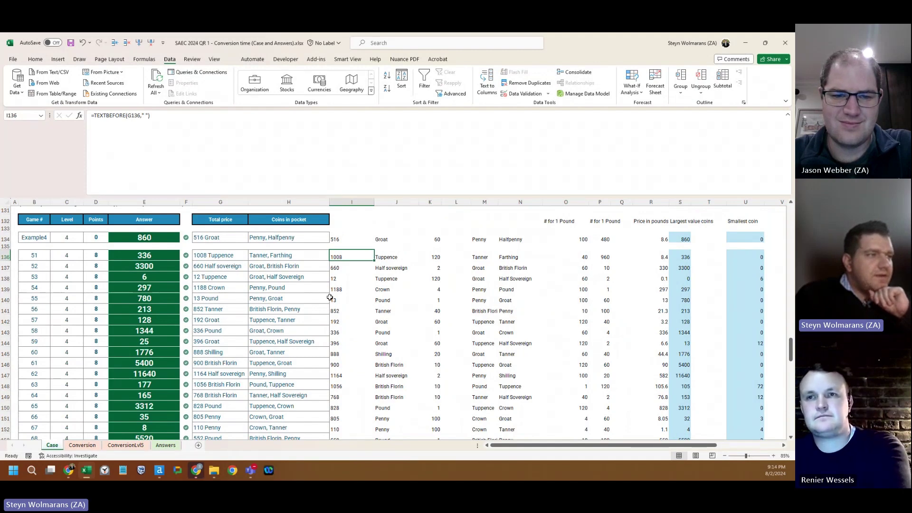
click(482, 256)
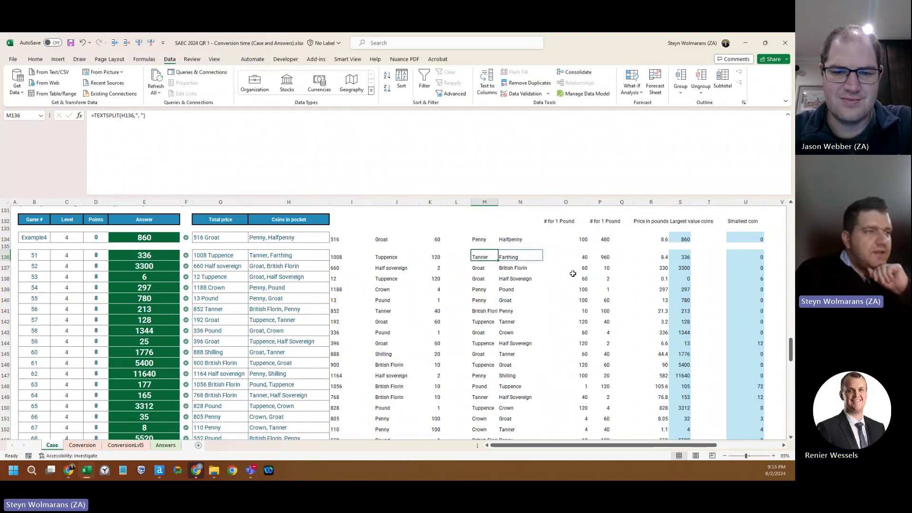
click(588, 258)
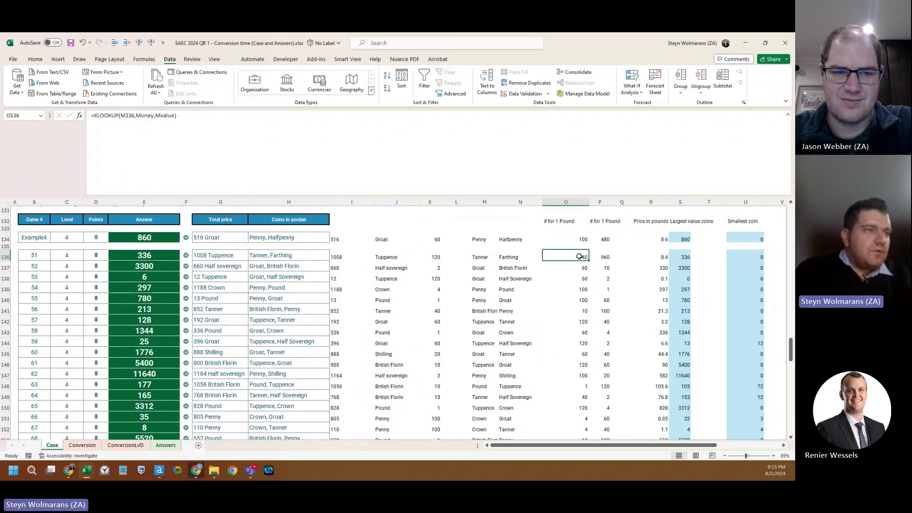
Step: Inspect Game 51's price-in-pounds formula in R136, the XLOOKUP in O136 and the cell references of the TRUNC formula in S136
click(645, 255)
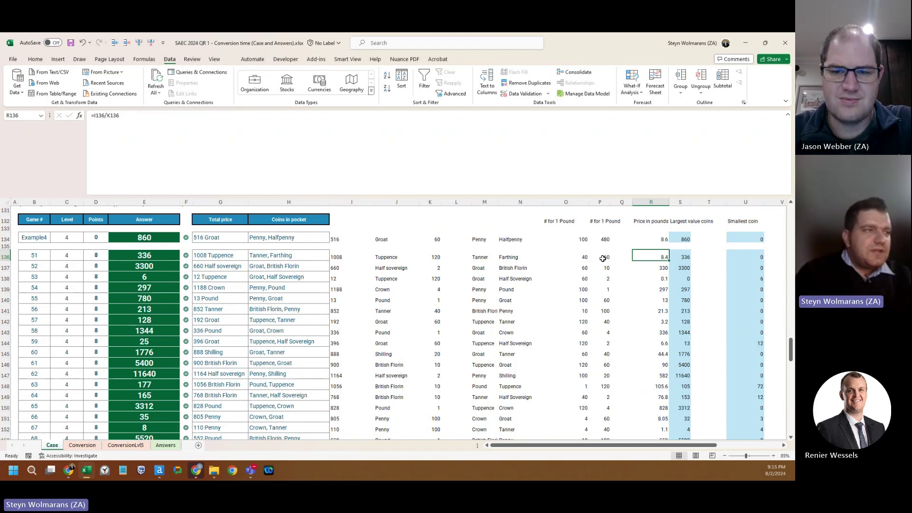
click(581, 258)
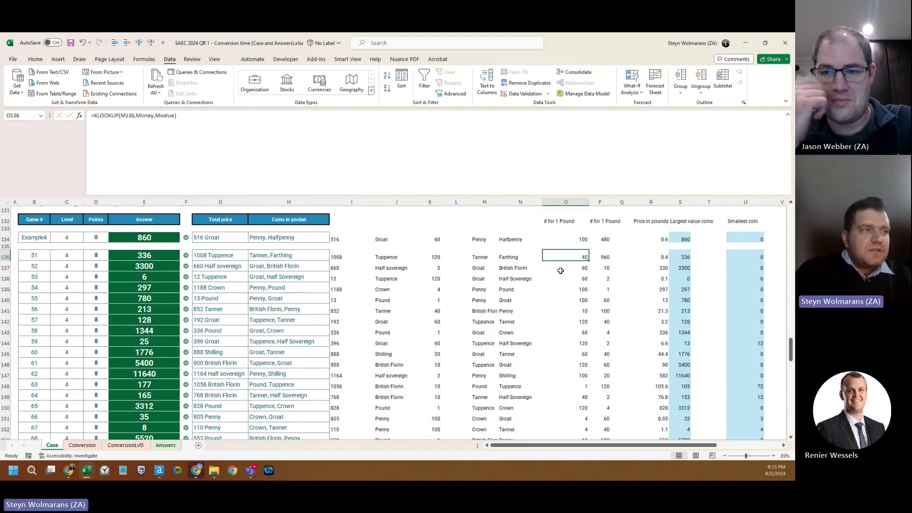
click(655, 257)
click(676, 257)
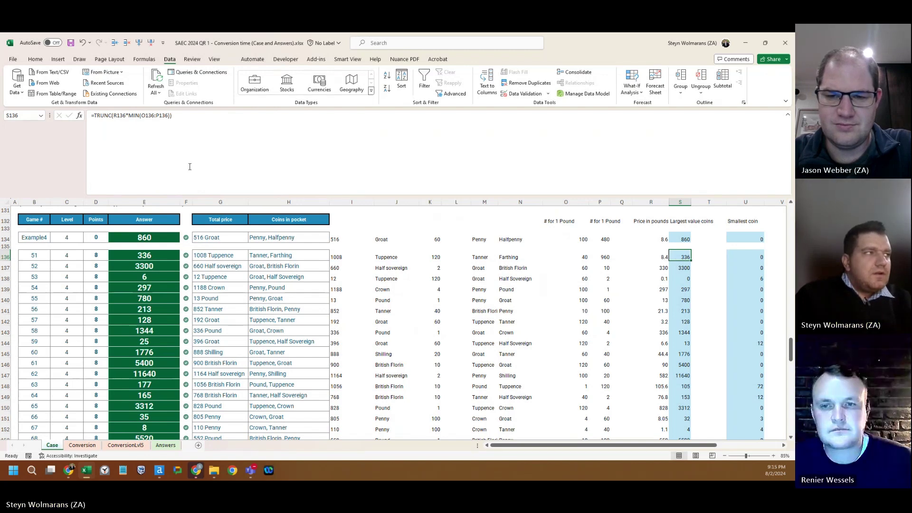
key(F2)
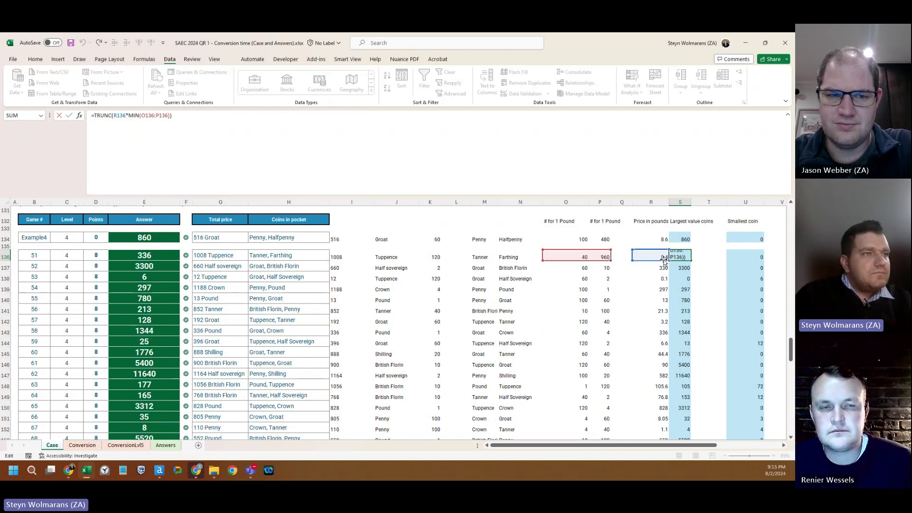
click(681, 266)
click(682, 256)
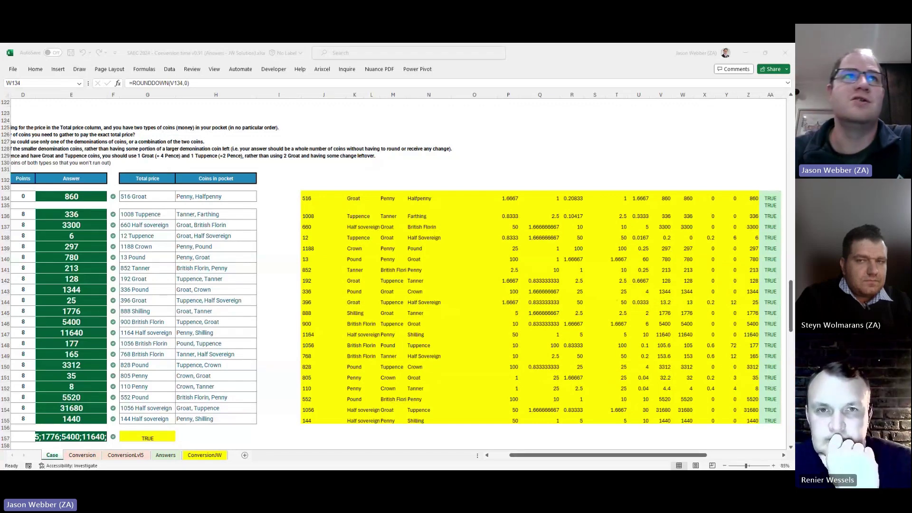
Step: In the JW Solution workbook, look back across Example4's helper cells in row 134 from W134 to I134
click(418, 199)
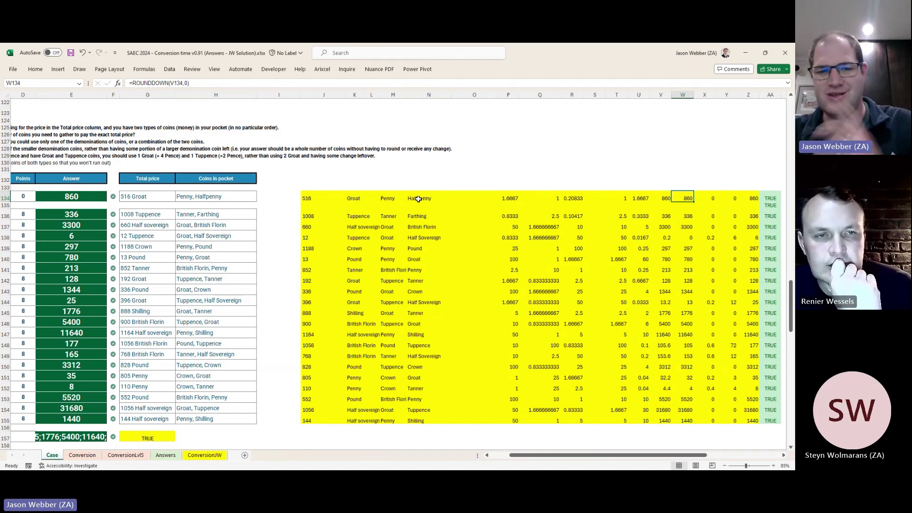
key(Left)
key(Left)
key(Left)
key(Left)
key(Left)
key(Left)
key(Left)
key(Left)
key(Left)
key(Left)
key(Left)
key(Left)
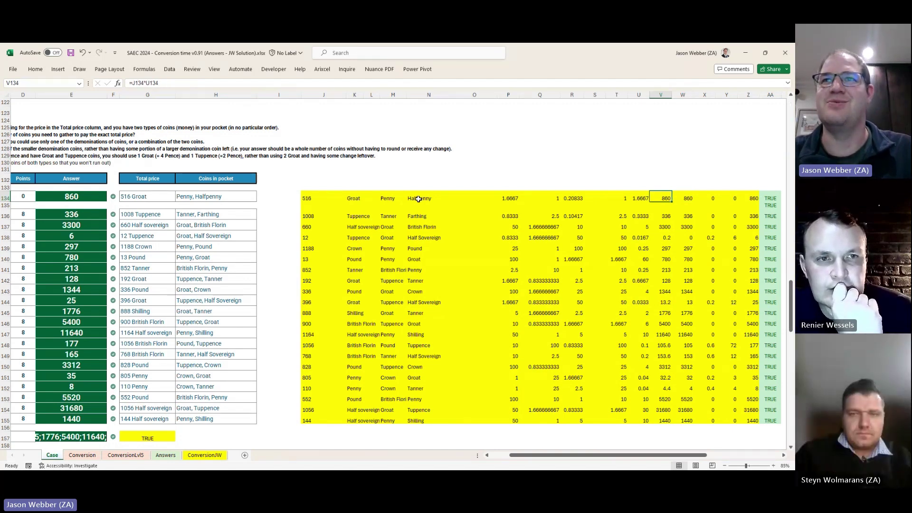
key(Left)
key(Left)
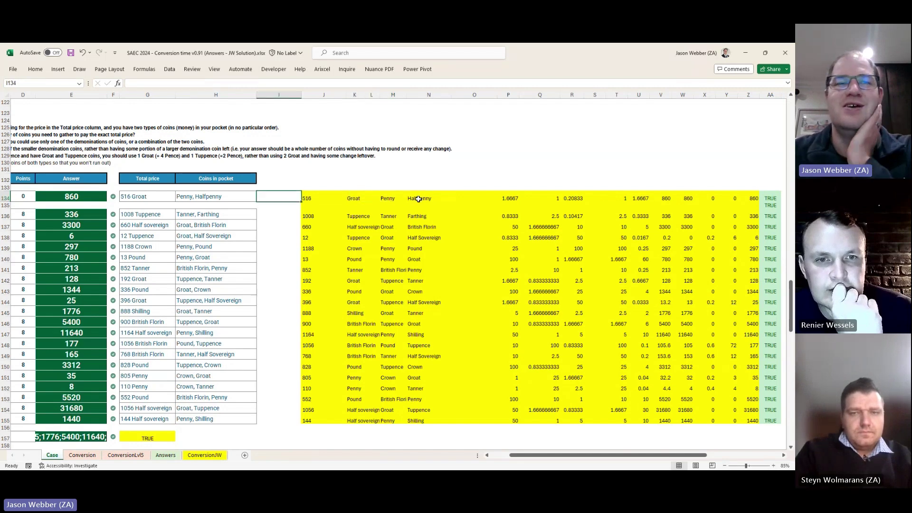
Step: Inspect Example4's XLOOKUP formulas that convert each coin to pennies in P134, Q134 and R134
key(Right)
key(Right)
key(Right)
key(Right)
key(Right)
key(Right)
key(Right)
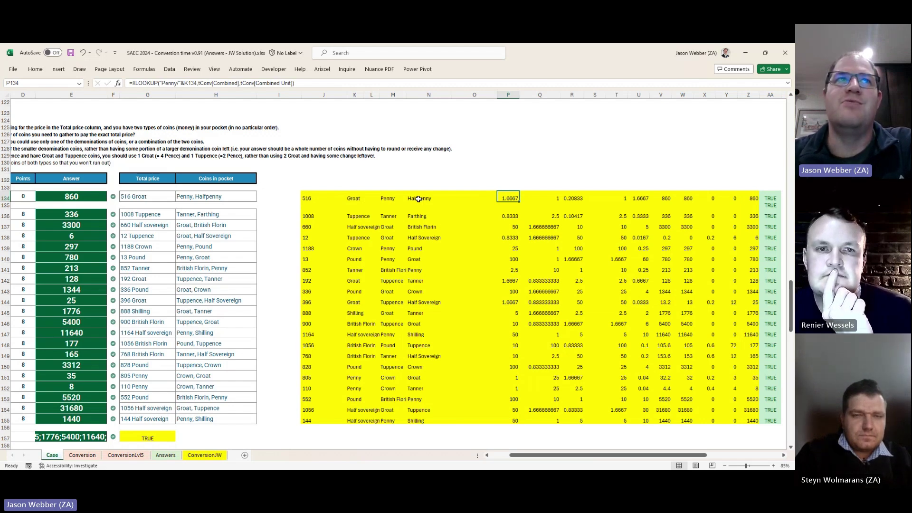
key(Right)
key(Right)
key(Left)
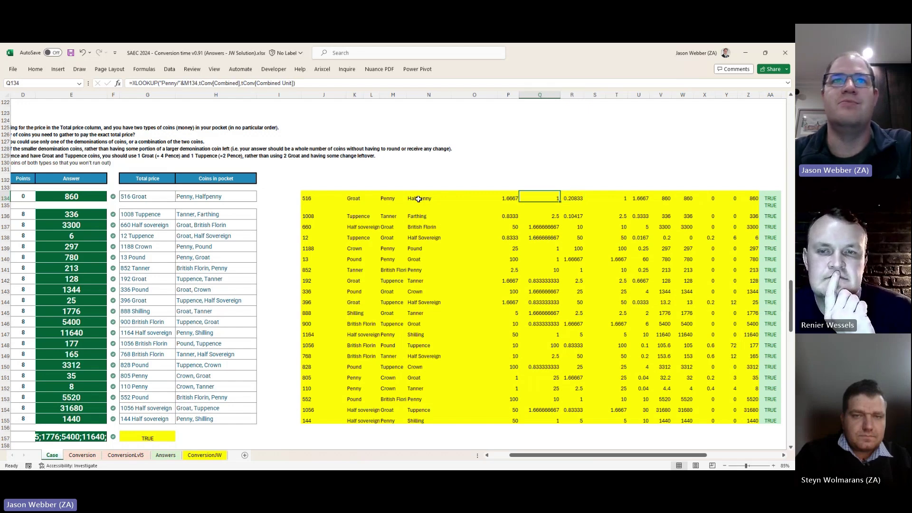
key(Left)
key(F2)
key(Escape)
key(Right)
key(F2)
key(Escape)
key(Right)
key(F2)
key(Escape)
Step: Inspect the MAX formula in T134 and the Q134:R134 range it compares
key(Right)
key(Right)
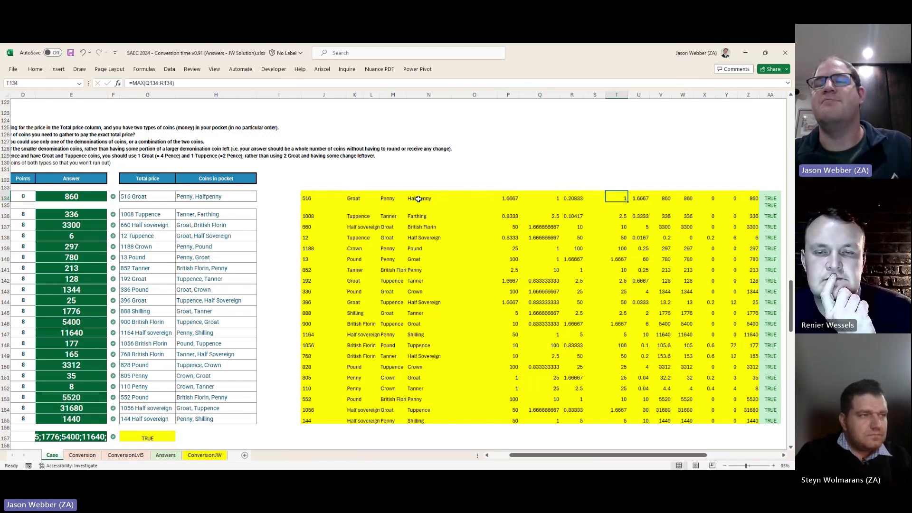
key(Right)
key(Right)
key(Left)
key(Left)
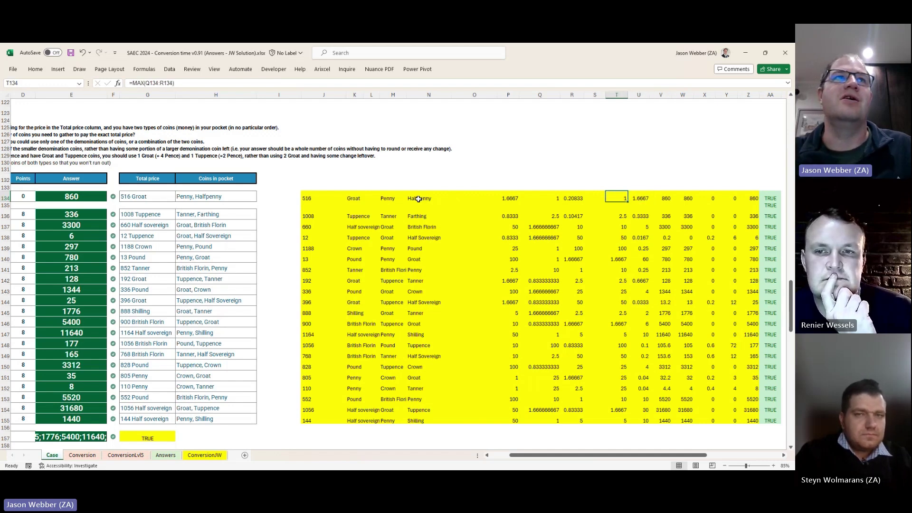
key(F2)
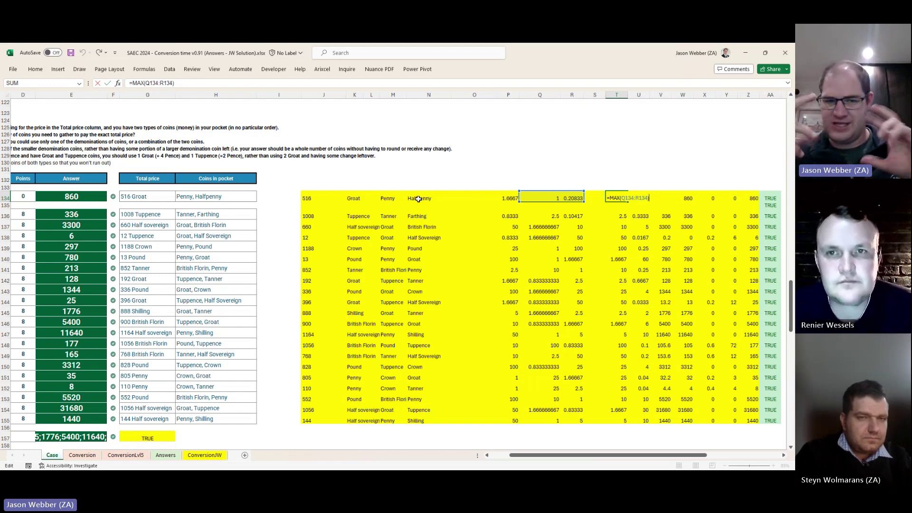
key(ctrl+Return)
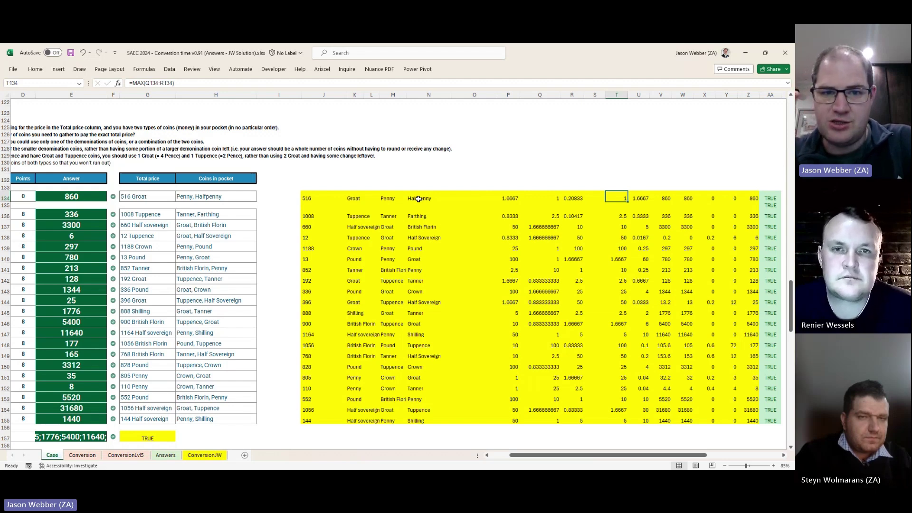
Step: Inspect Example4's ratio formula in U134 and the ROUNDDOWN formula in W134
key(Right)
key(Right)
key(Right)
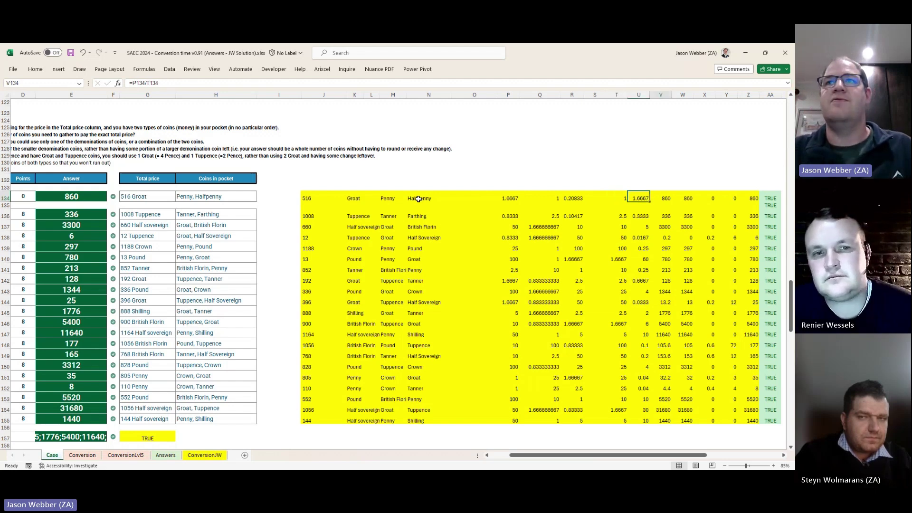
key(F2)
key(Escape)
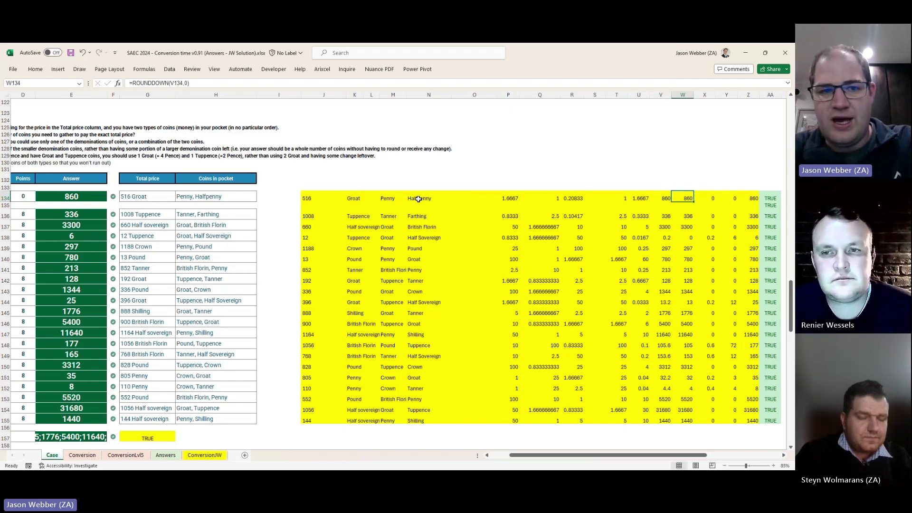
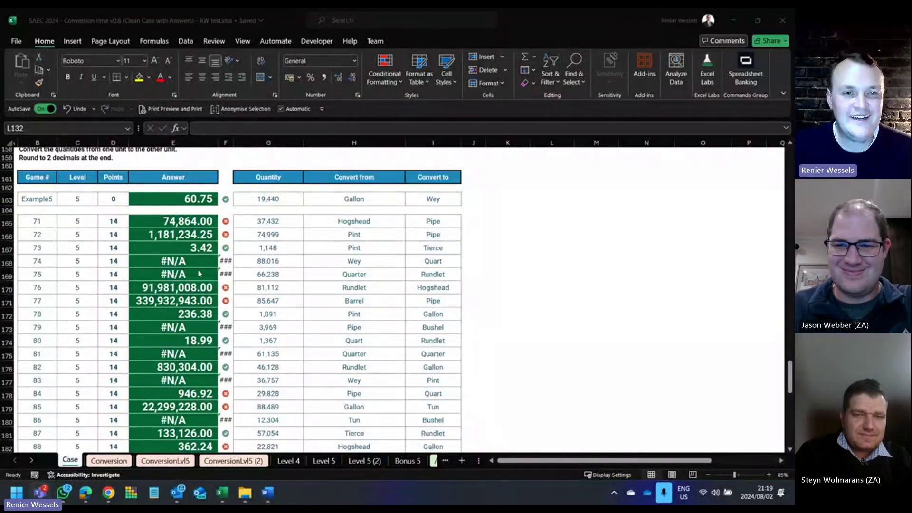
Step: In the RW test workbook, review Level 5's instructions on the Case sheet, then view the ConversionLvl5 and ConversionLvl5 (2) tables
scroll(194, 270, up, 1)
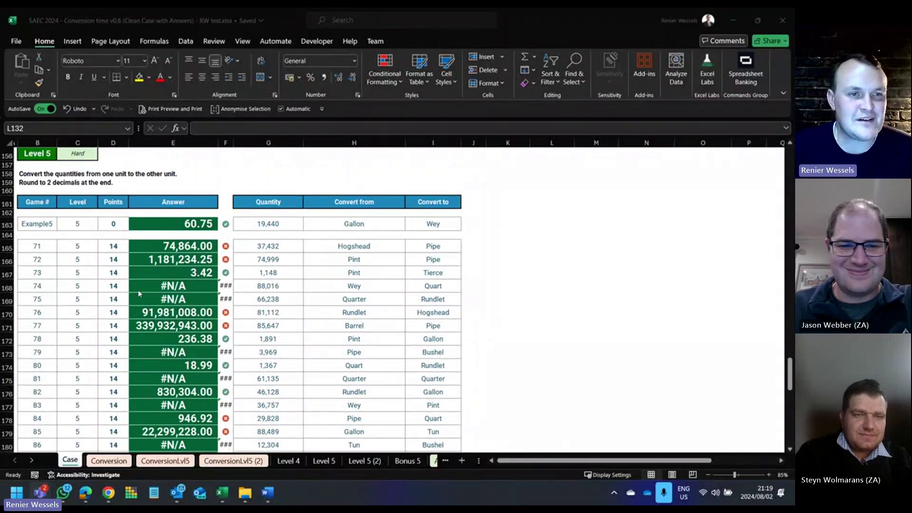
scroll(139, 295, up, 1)
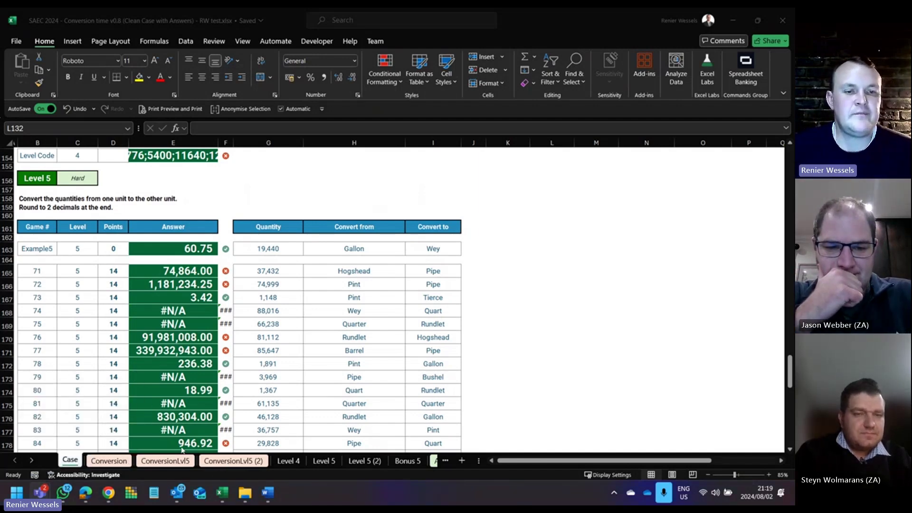
click(164, 466)
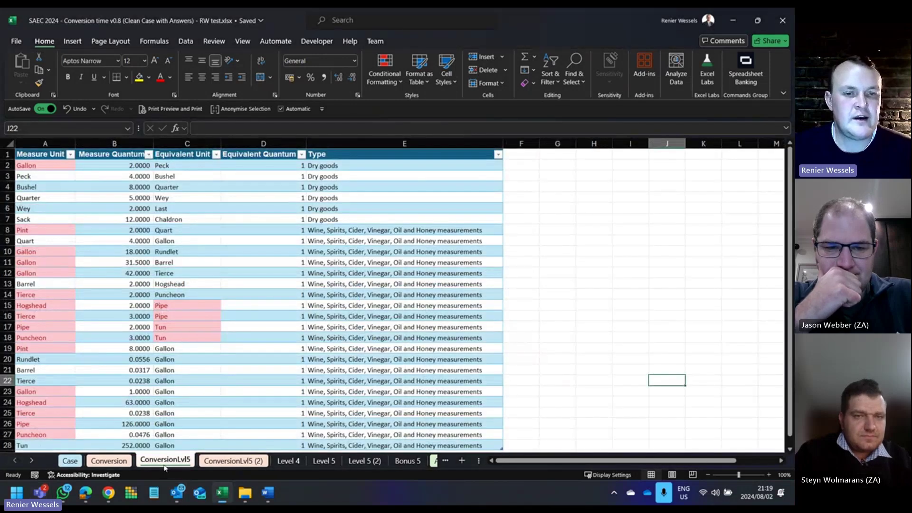
click(231, 461)
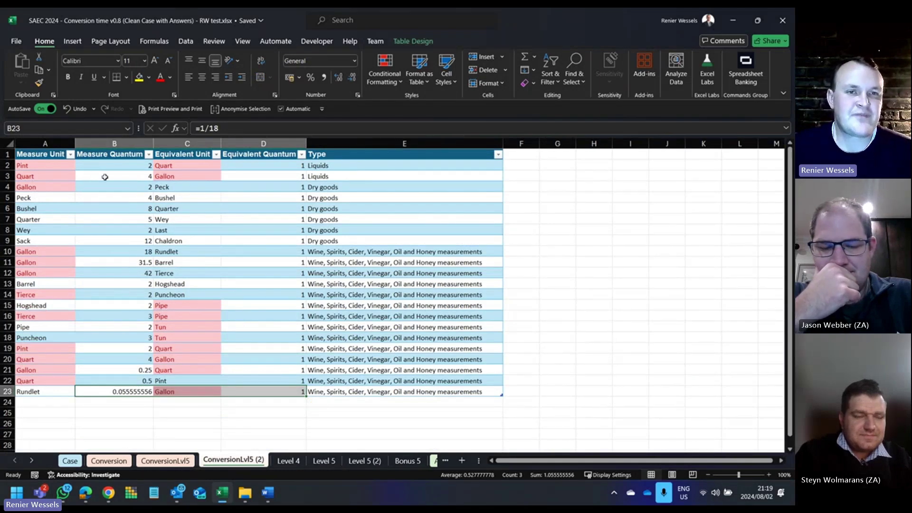
Step: Examine the Type column's liquids rows E2:E3 and wine and spirits rows E10:E23, plus the Equivalent Quantum column
drag(312, 156, 334, 381)
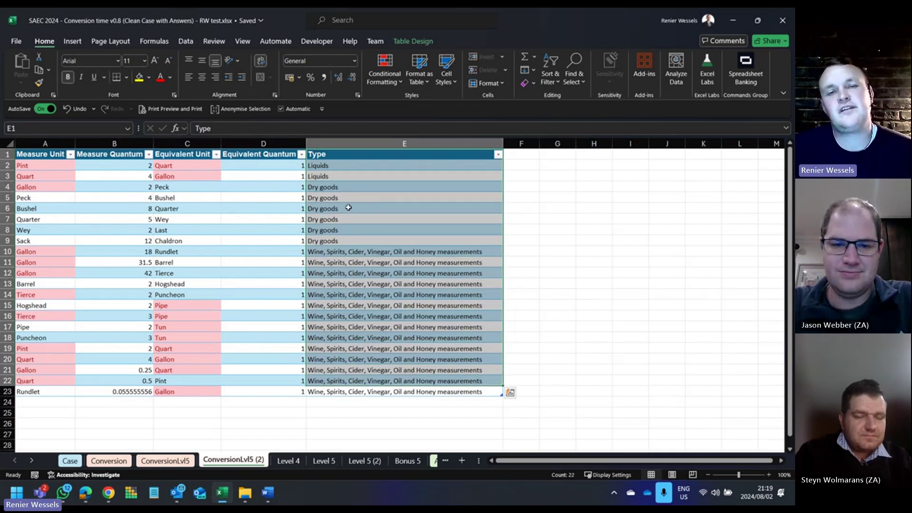
click(163, 181)
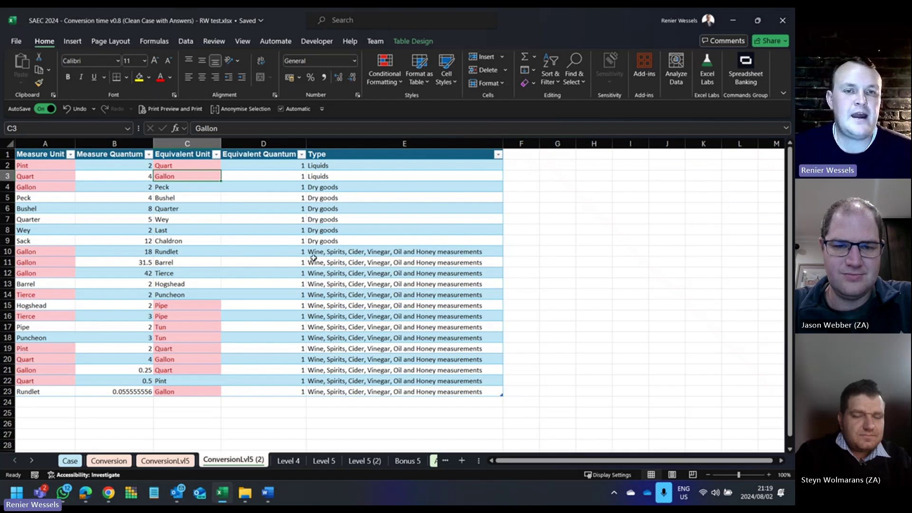
drag(312, 252, 347, 391)
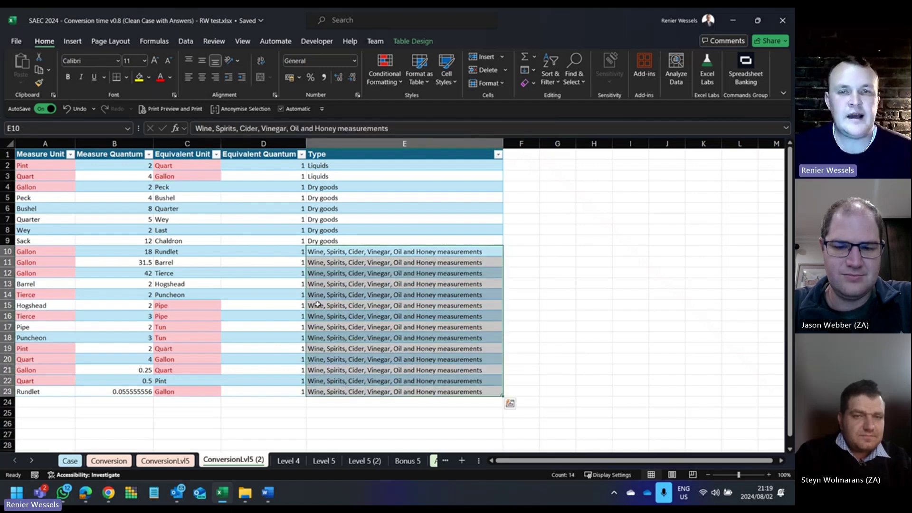
drag(314, 165, 313, 176)
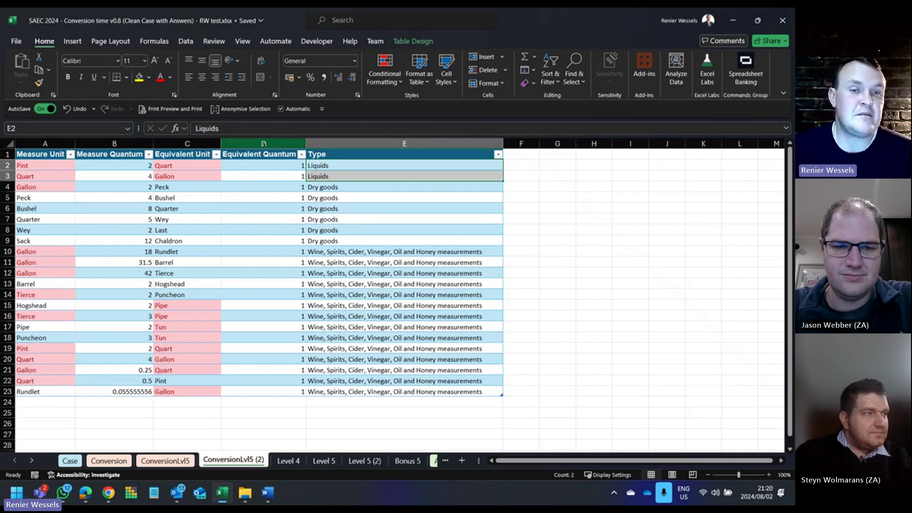
click(264, 144)
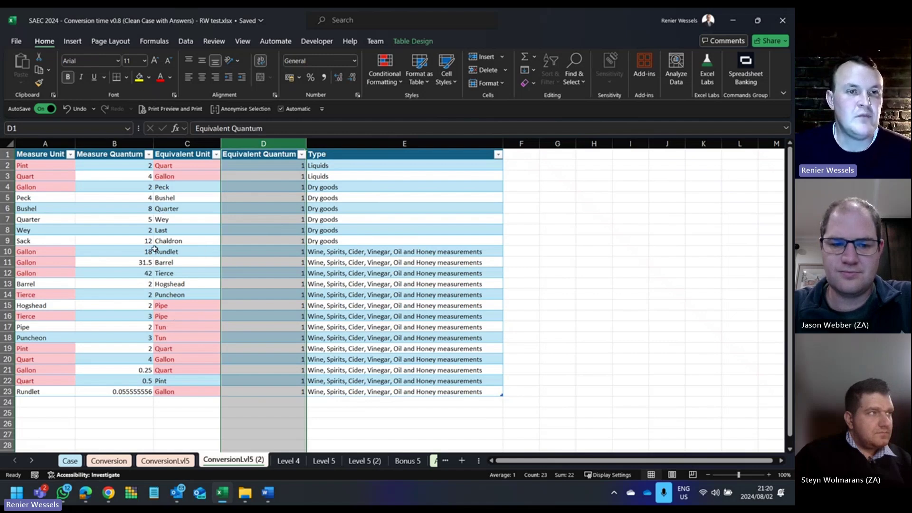
Step: Trace the dry goods conversion chain from Peck through Bushel, Quarter and Wey to Last, and check the Sack row
click(126, 220)
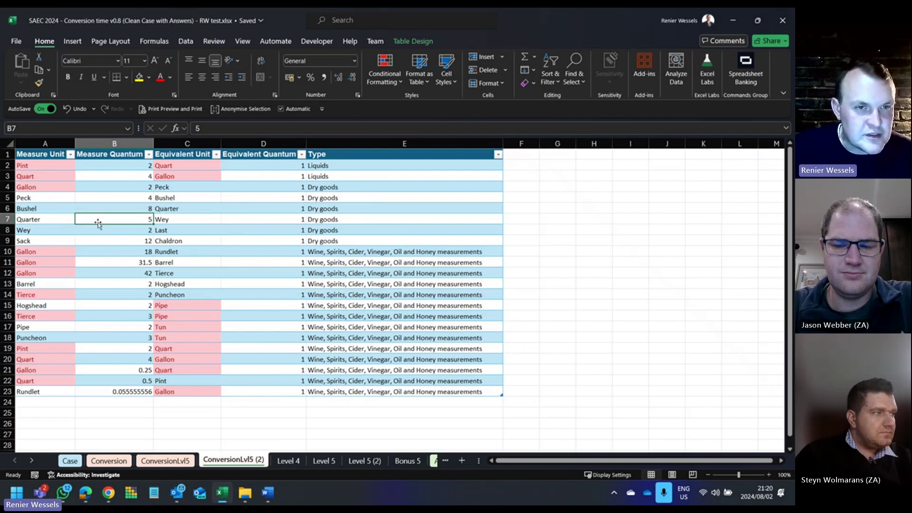
click(40, 198)
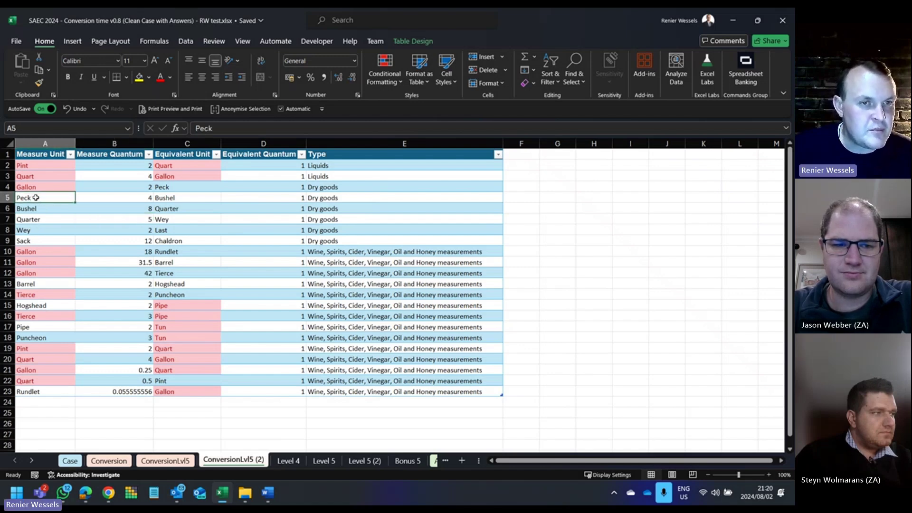
click(197, 198)
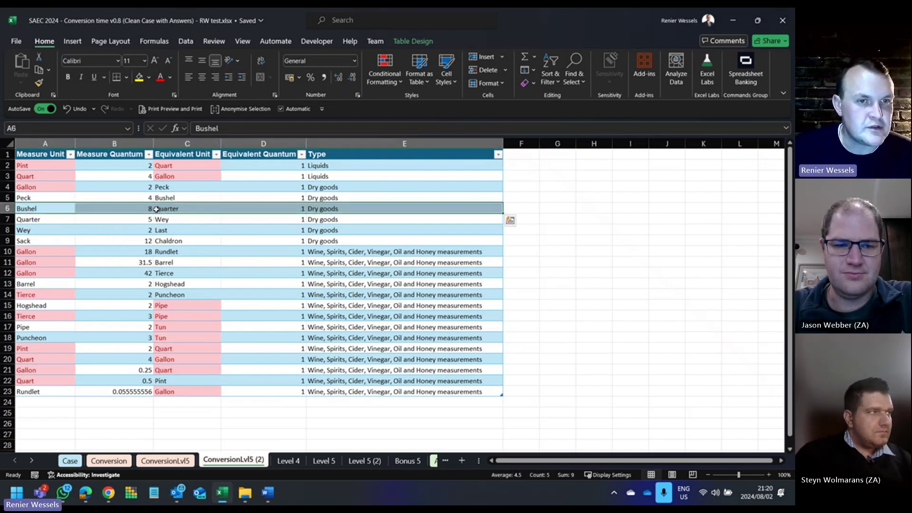
click(174, 209)
click(32, 223)
click(162, 221)
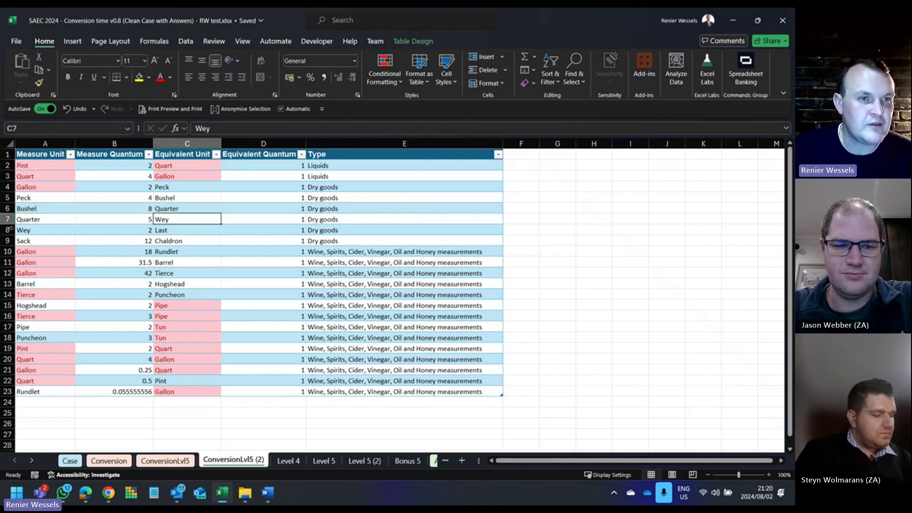
click(64, 230)
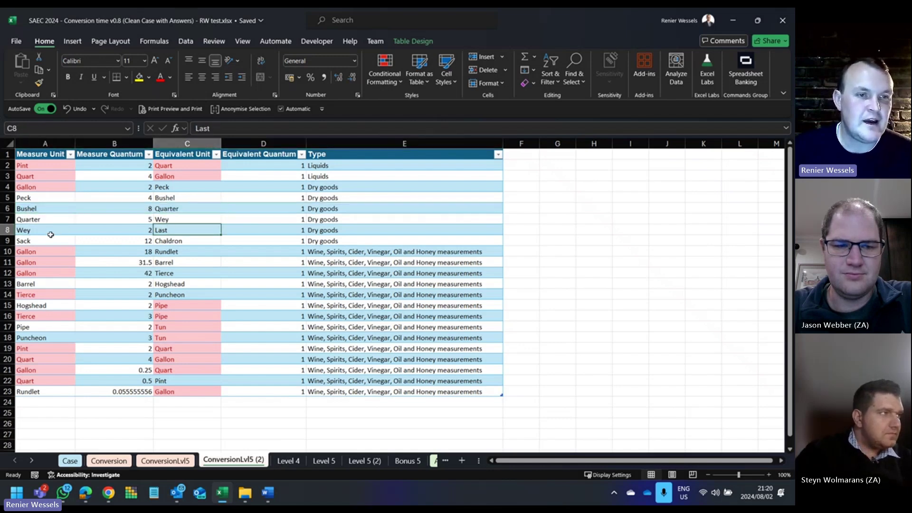
click(9, 241)
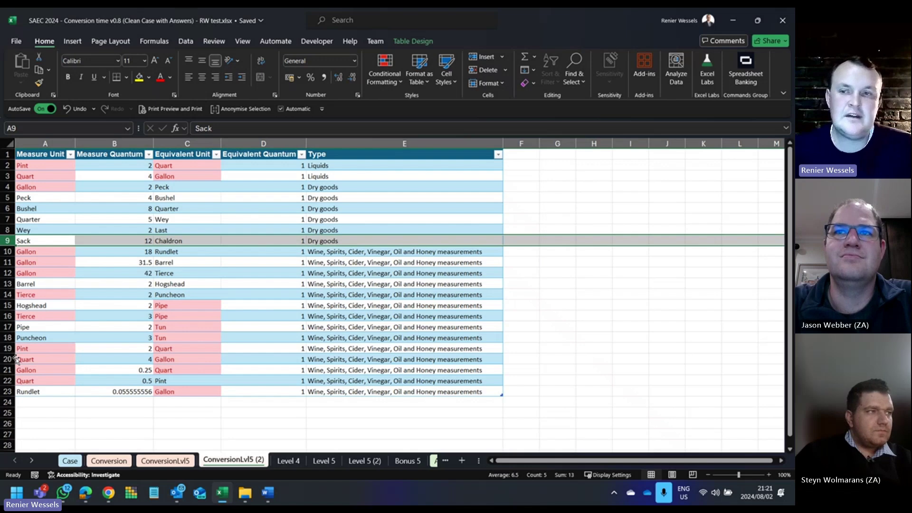
key(alt+Tab)
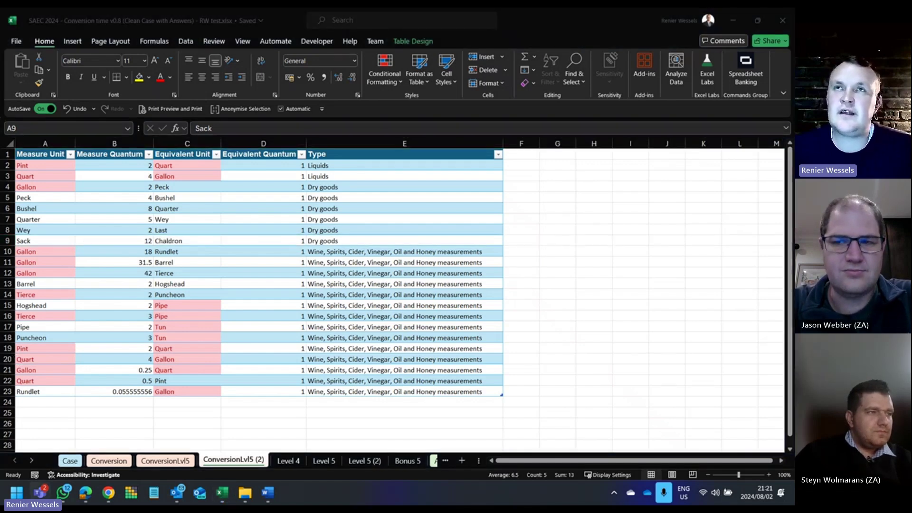
key(alt+Tab)
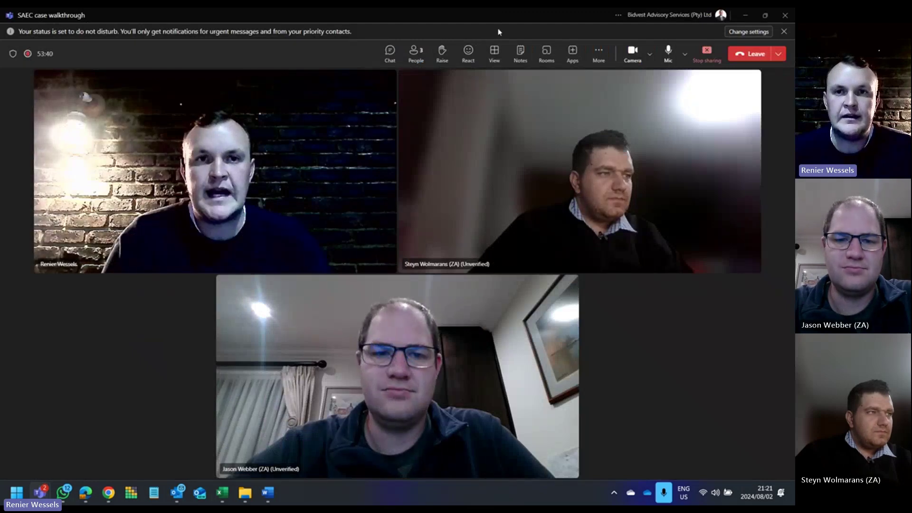
key(alt+Tab)
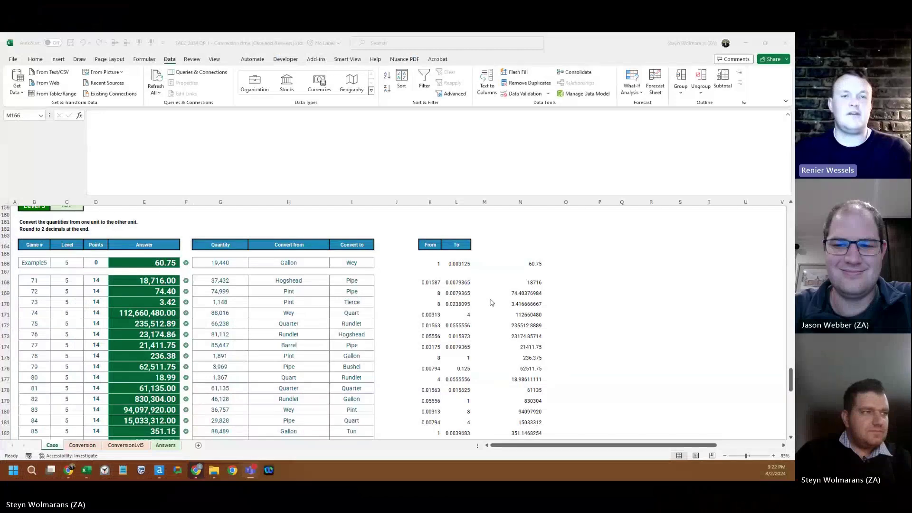
Step: In the Case and Answers workbook, view the ConversionLvl5 sheet's Units to 1 Gallon and 1 Gallon columns
click(442, 312)
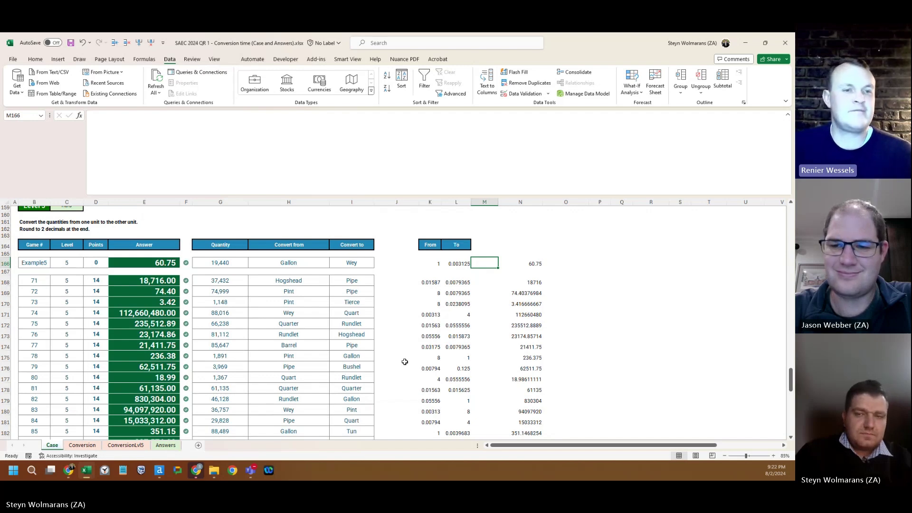
key(alt+Tab)
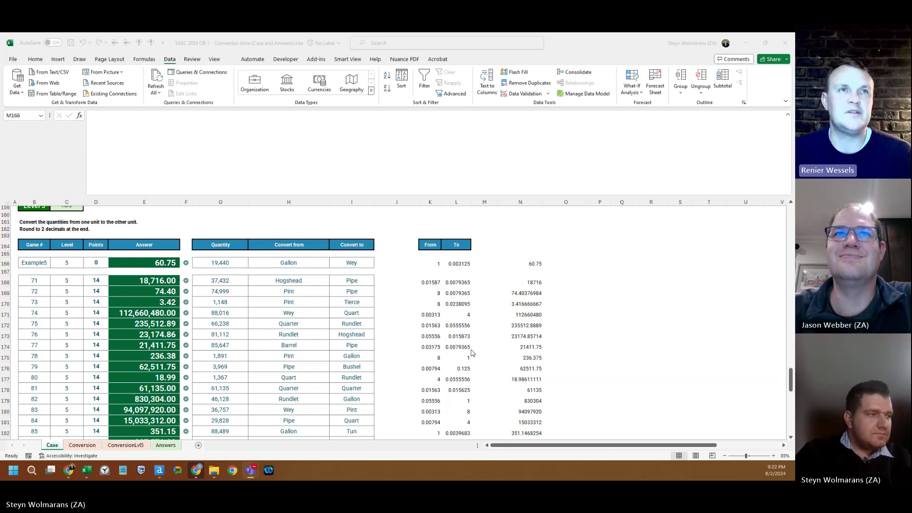
click(123, 449)
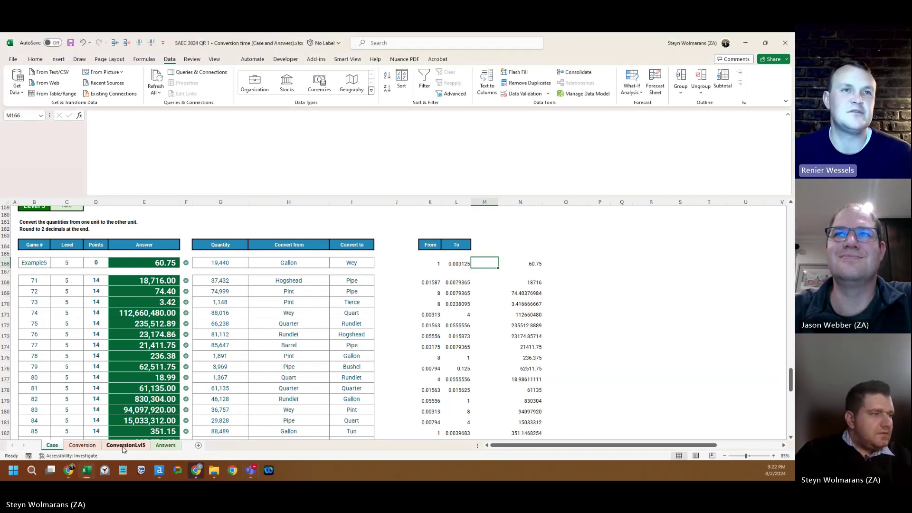
click(123, 448)
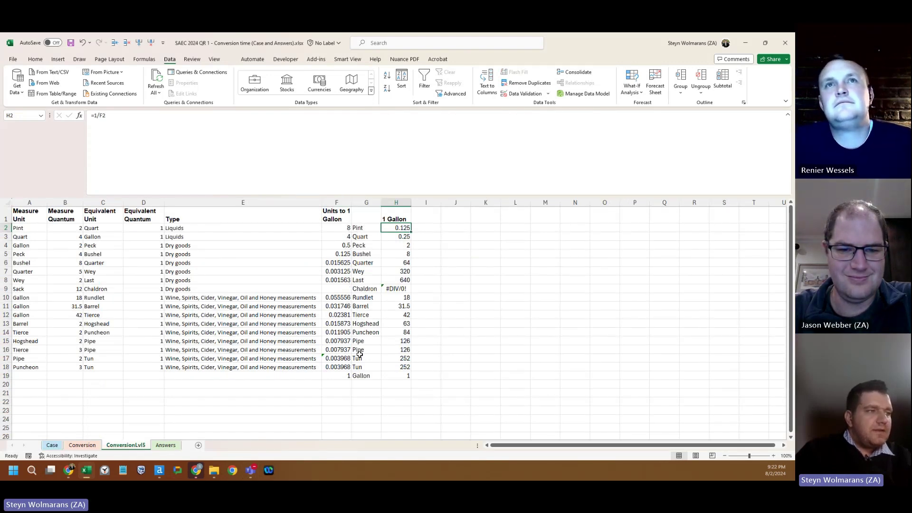
Step: Return to the Case sheet and inspect the XLOOKUP formula in K168 under Level 5's From column
click(52, 445)
scroll(427, 285, down, 1)
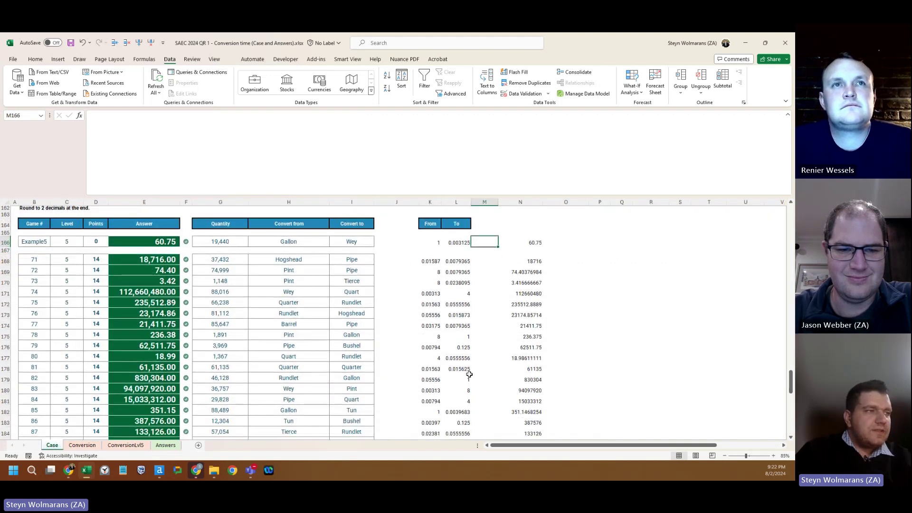
click(437, 264)
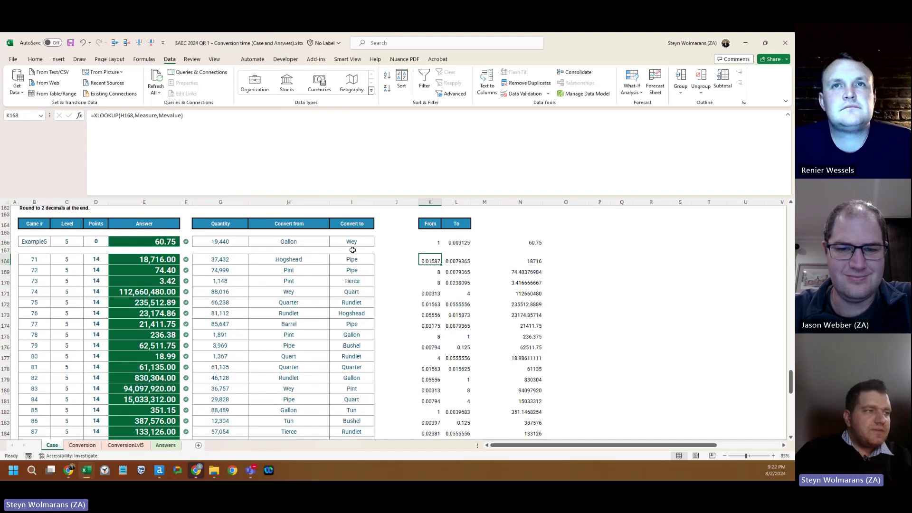
scroll(449, 315, up, 1)
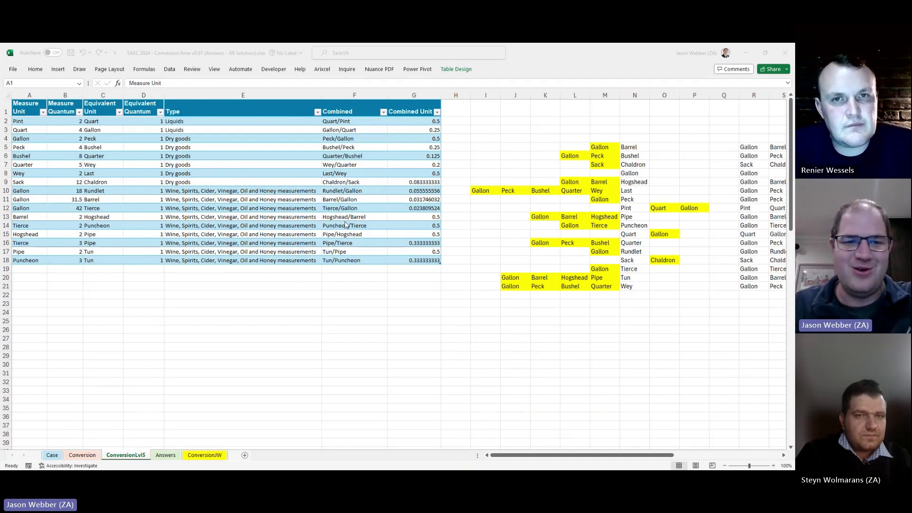
Step: In the JW Solution workbook's ConversionLvl5 table, examine the liquids rows from Pint through Quart to Gallon
click(586, 147)
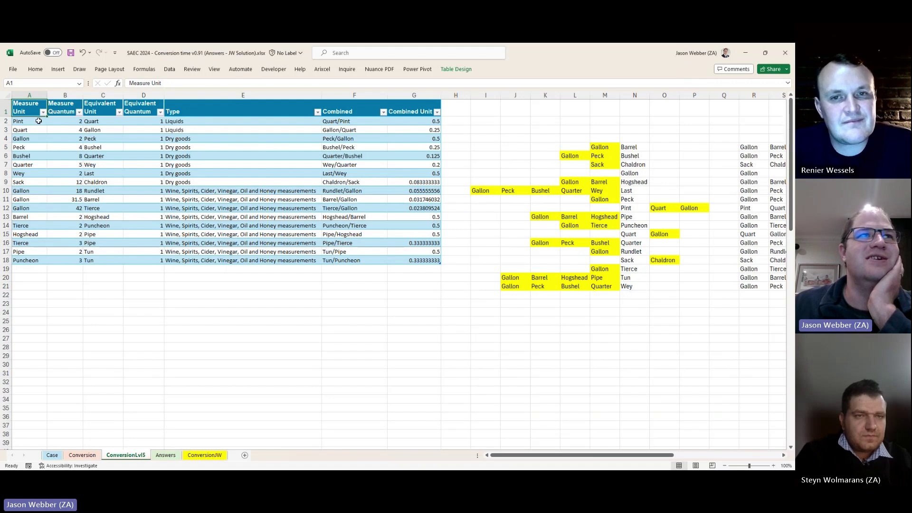
drag(26, 122, 51, 131)
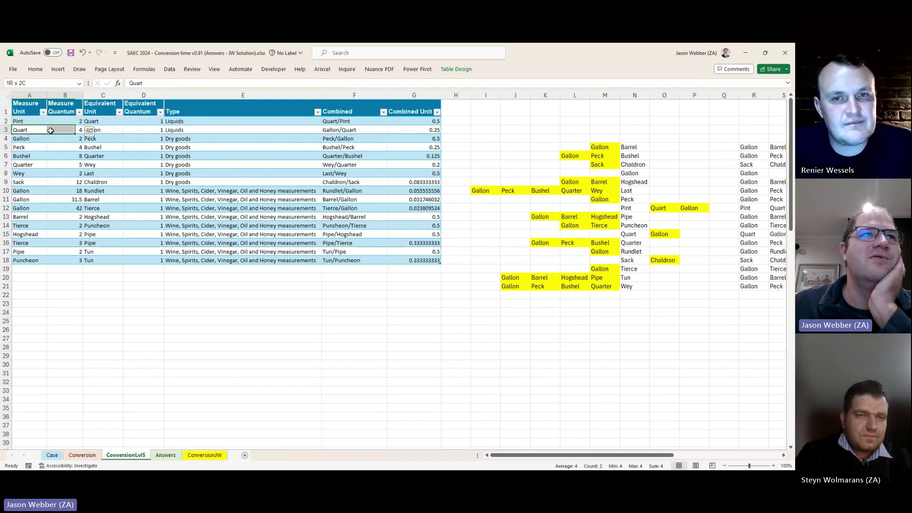
click(101, 131)
click(33, 121)
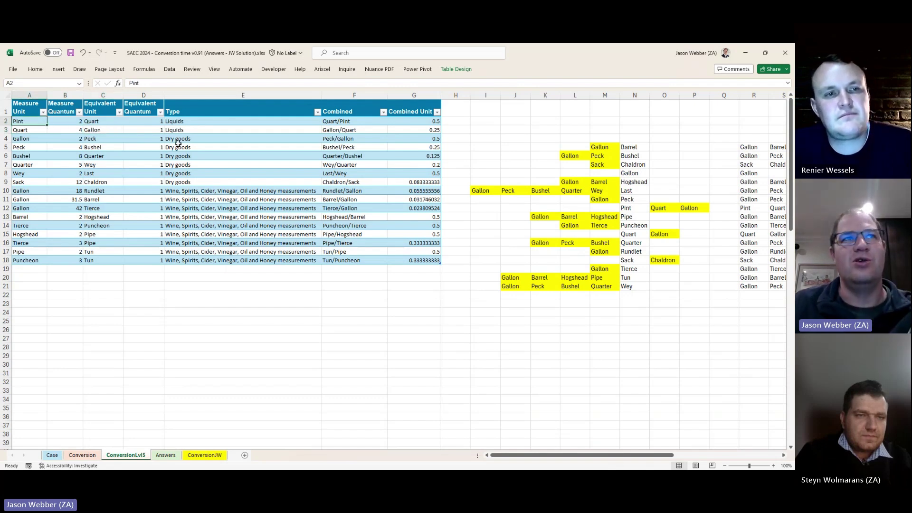
Step: Trace the dry goods rows from Gallon through Peck and Bushel to Last, and check the Gallon entries in A10:A12
drag(38, 139, 94, 137)
click(36, 147)
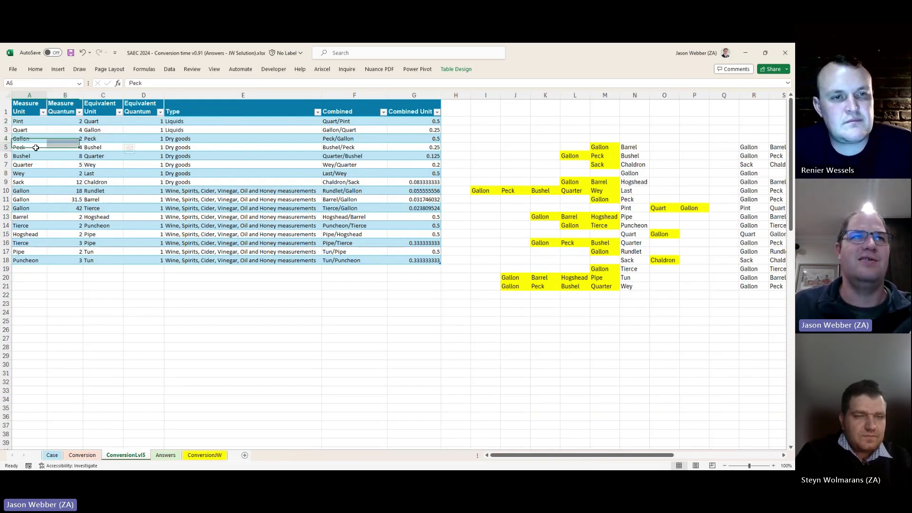
drag(36, 148, 105, 147)
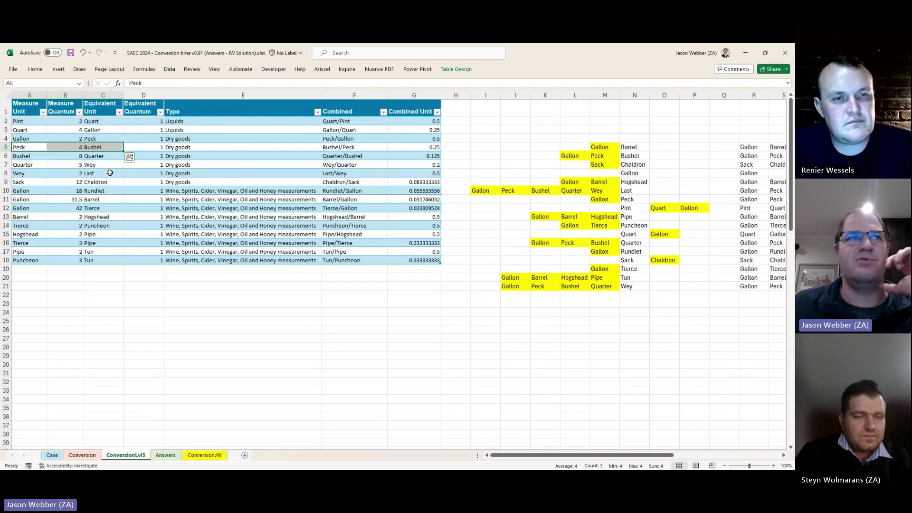
click(110, 173)
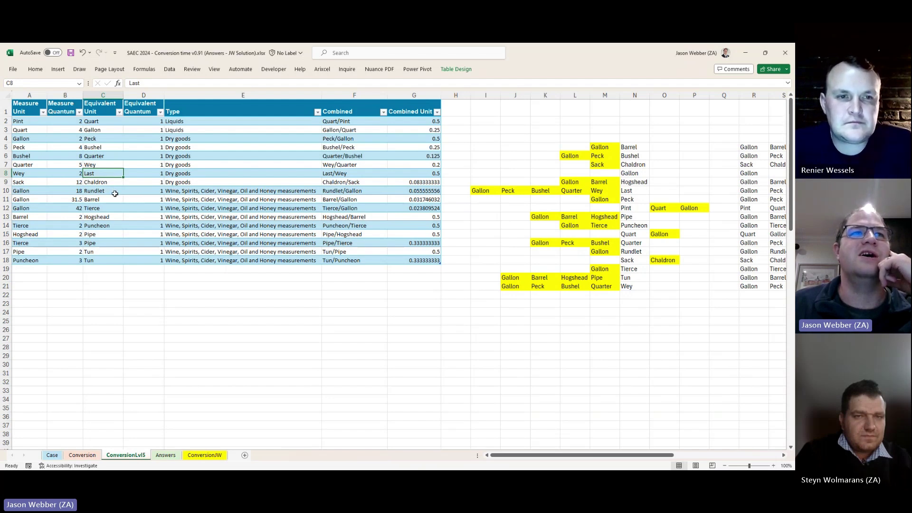
drag(38, 191, 33, 207)
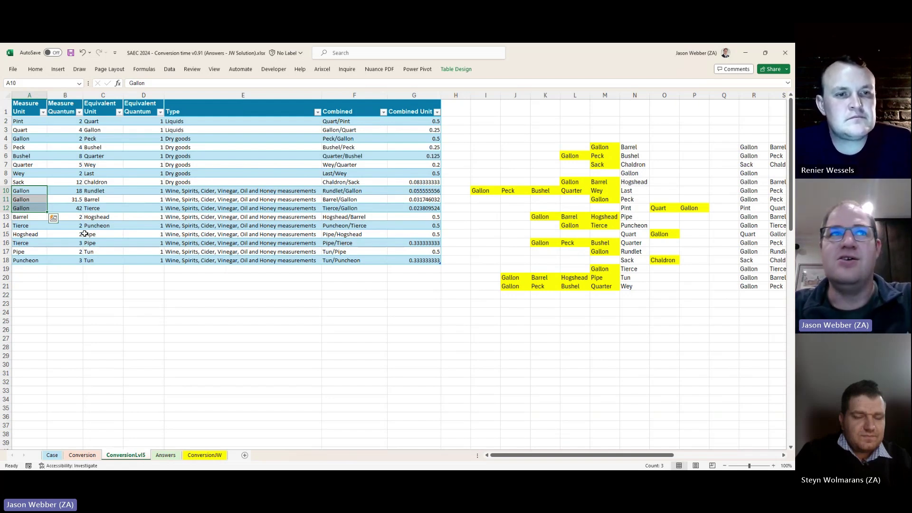
Step: Examine the unit list spilled from N5 and the table columns referenced by its SORT, UNIQUE and VSTACK formula
click(629, 147)
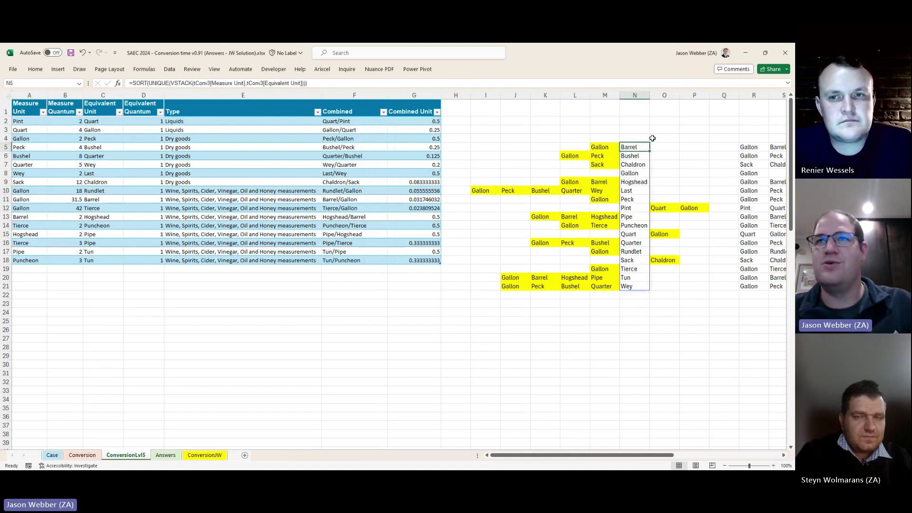
key(ctrl+space)
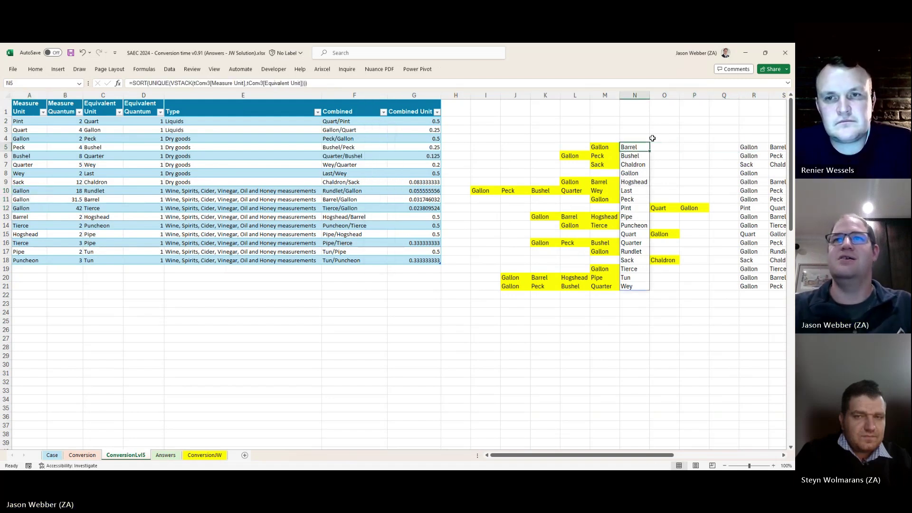
drag(645, 146, 636, 290)
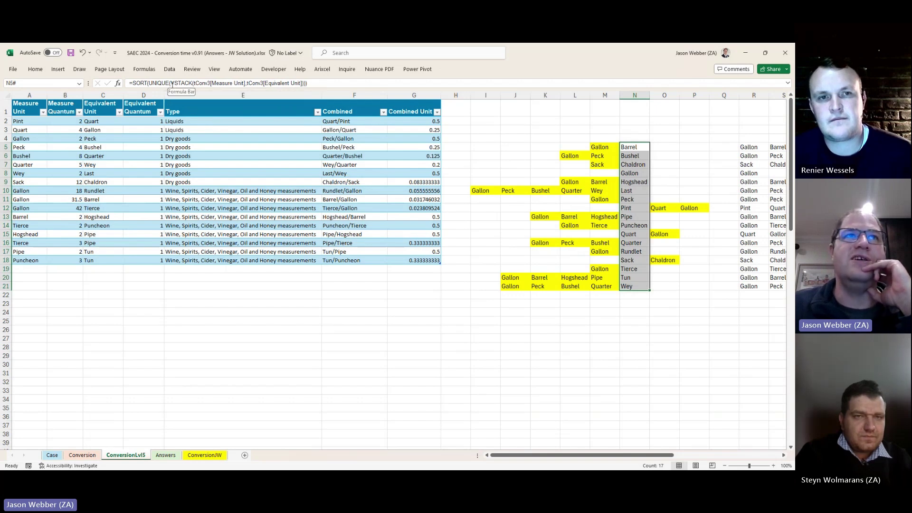
click(190, 83)
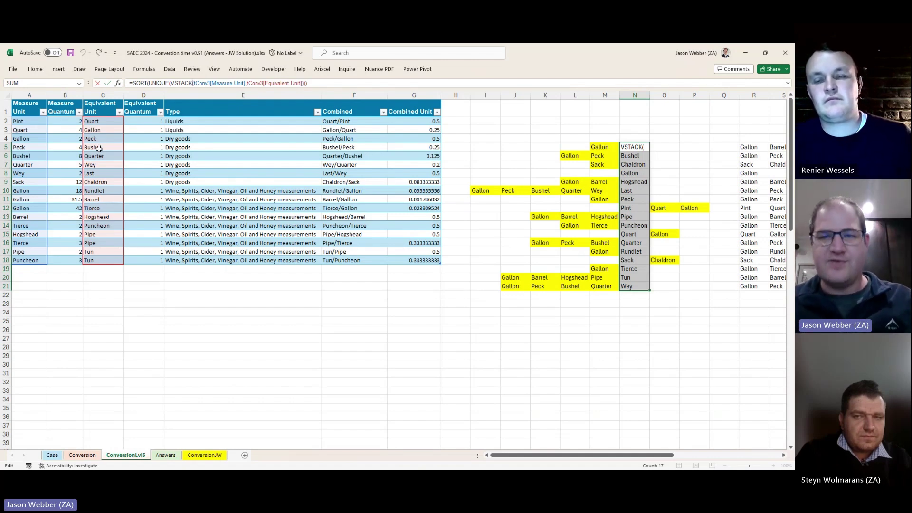
key(ctrl+Return)
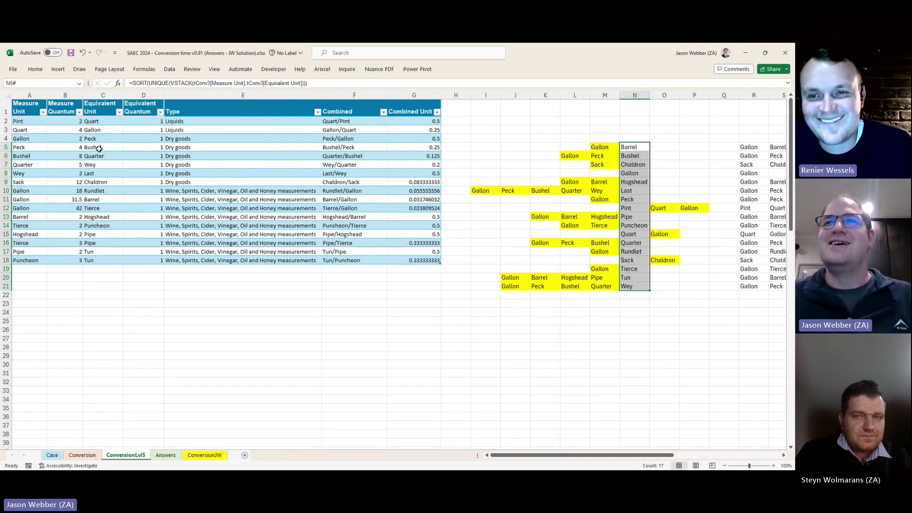
key(ctrl+shift+Up)
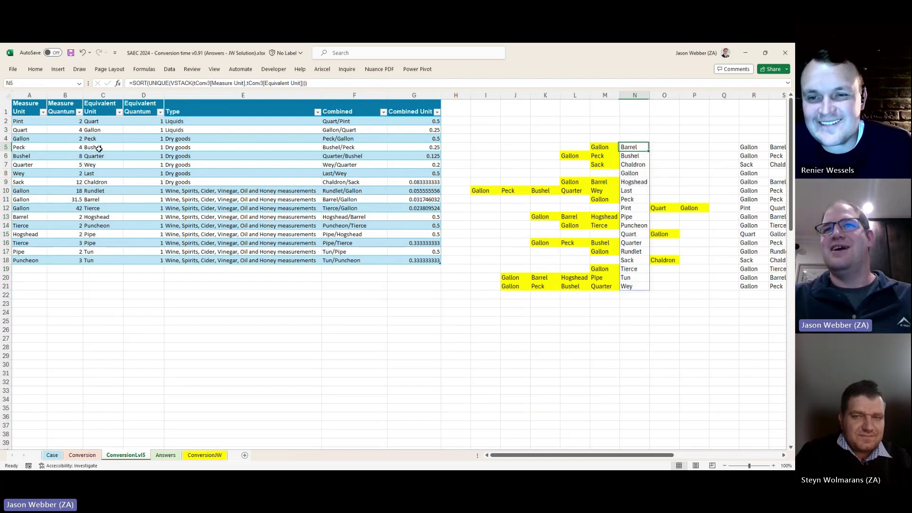
Step: Inspect the FILTER formula in M5 that looks up Barrel's measure unit, and match it to Barrel's row A11:C11
key(Left)
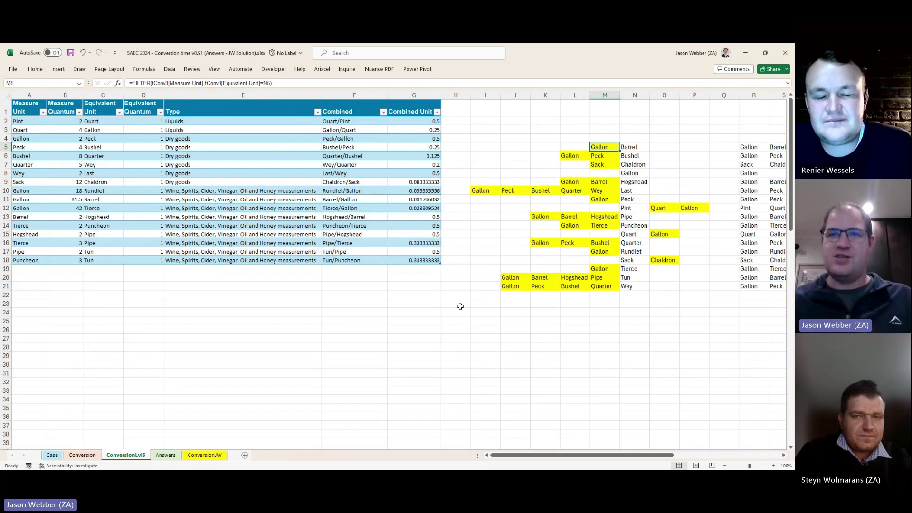
key(F2)
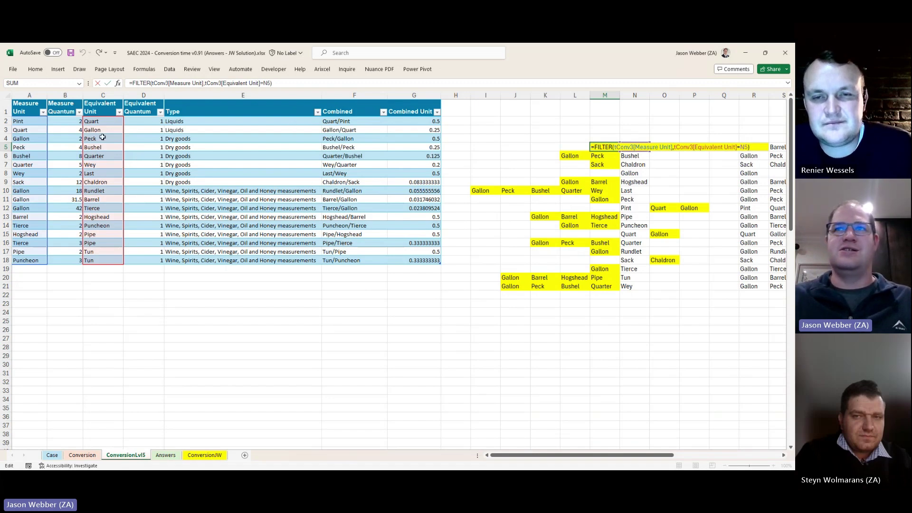
key(Escape)
click(645, 143)
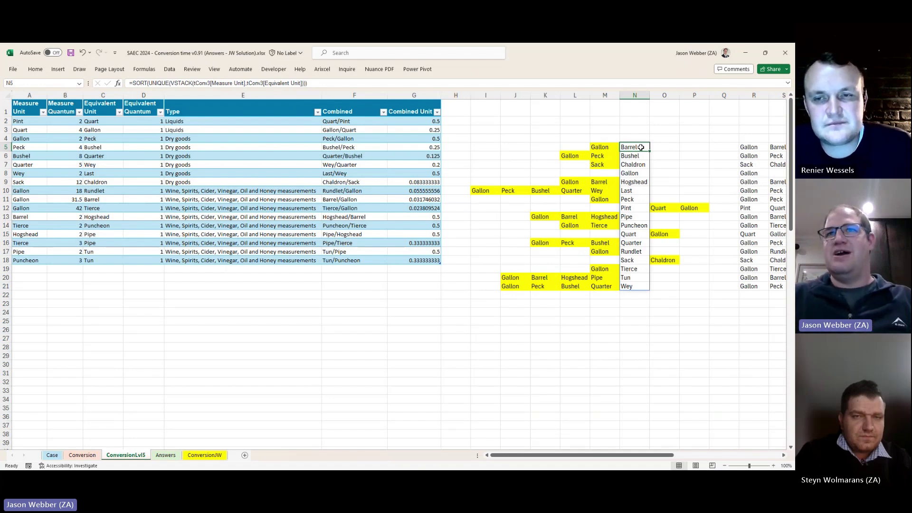
key(Left)
key(F2)
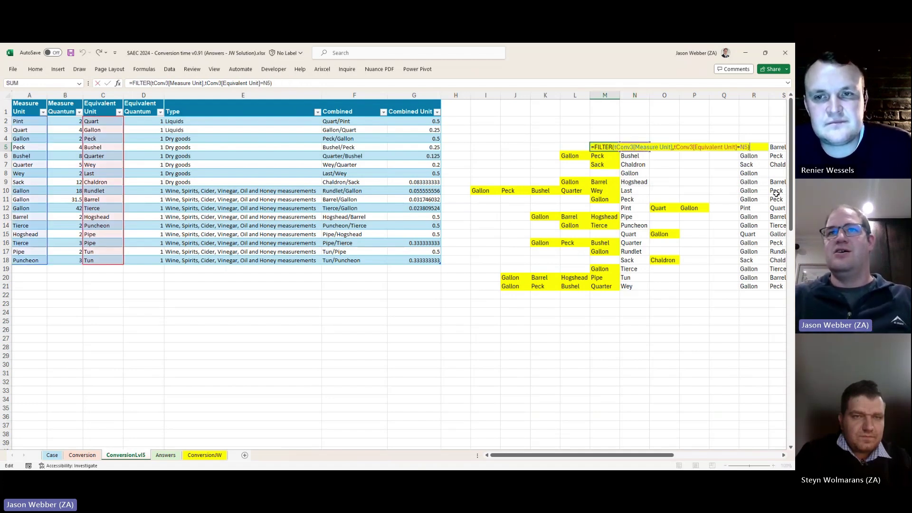
key(Escape)
click(625, 147)
key(Left)
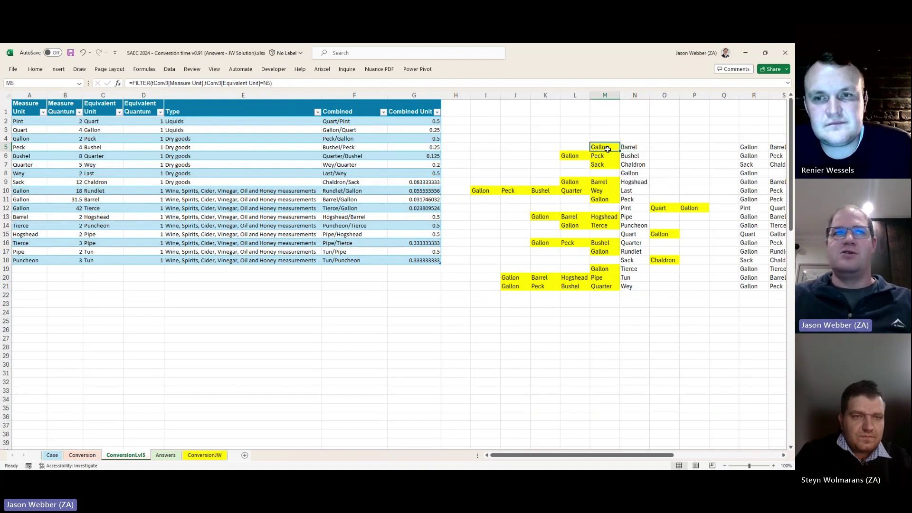
drag(103, 204, 21, 199)
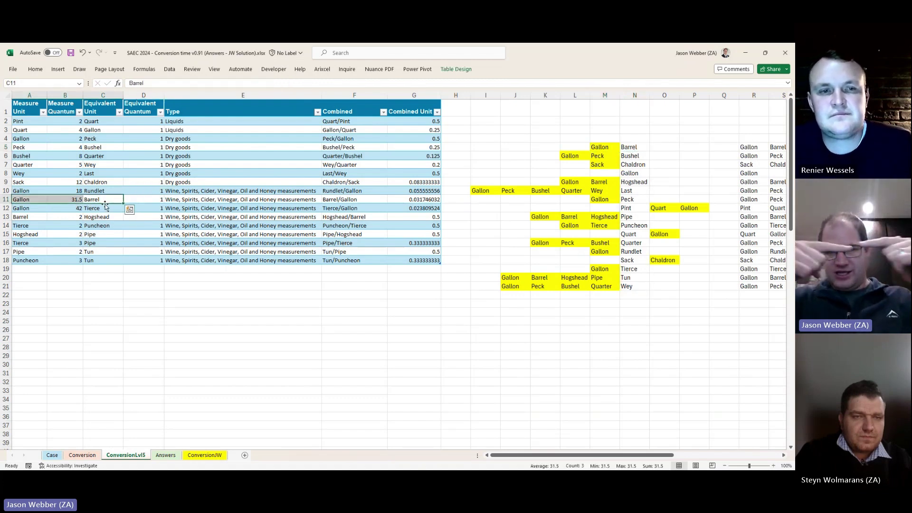
Step: Trace Bushel from N6 back through Peck to Gallon in the table's Equivalent Unit and Measure Unit columns
click(620, 158)
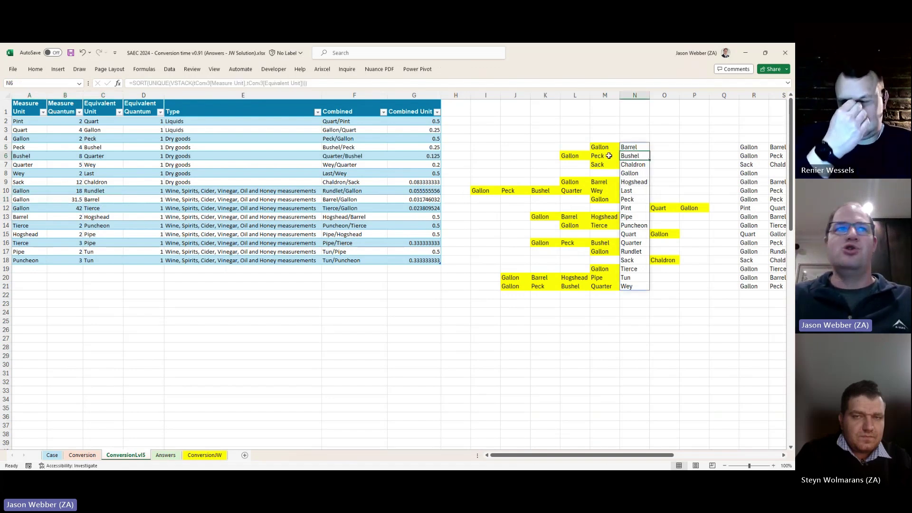
click(110, 149)
click(52, 148)
click(43, 141)
click(90, 149)
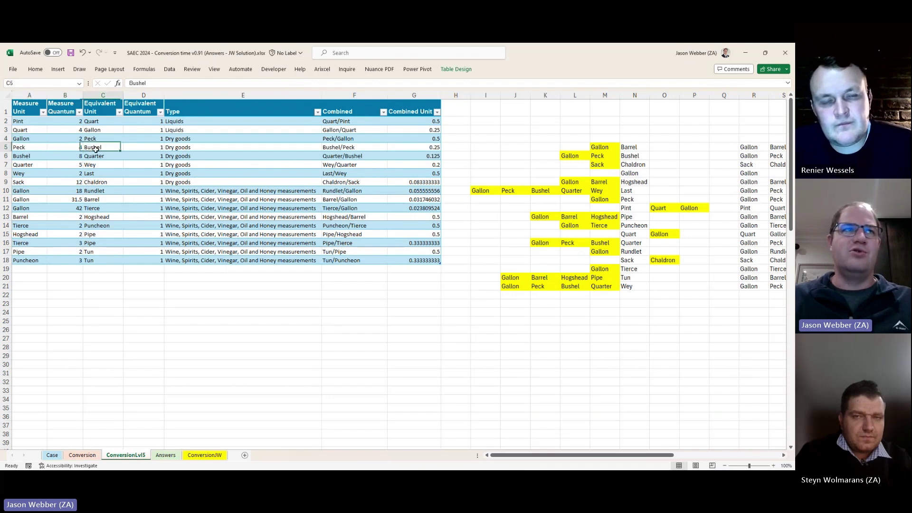
click(38, 147)
click(35, 140)
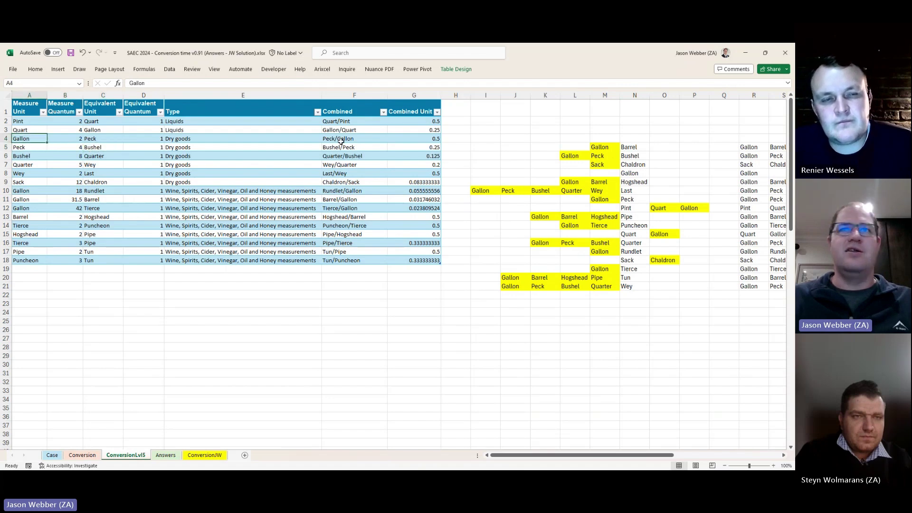
Step: Inspect the FILTER formula in L6 that finds the measure unit preceding Peck in Bushel's chain
click(637, 155)
click(578, 155)
key(F2)
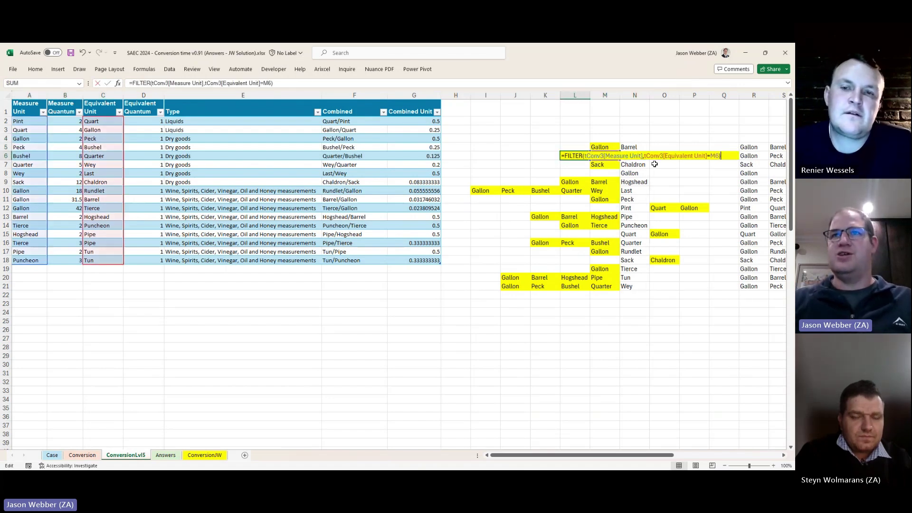
key(Escape)
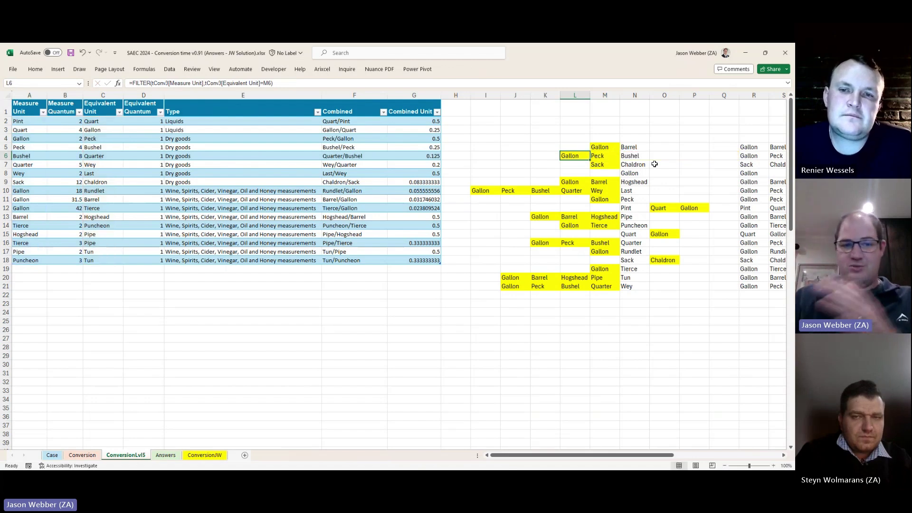
key(F2)
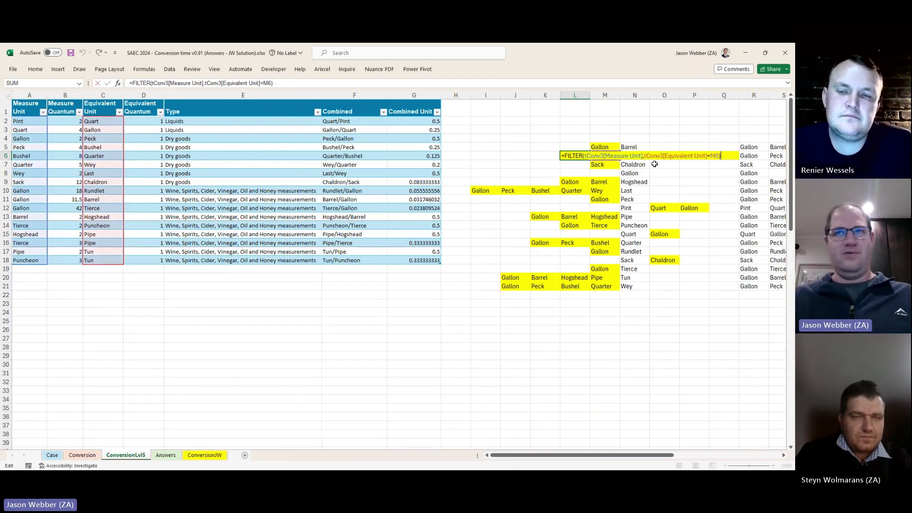
key(Escape)
key(F2)
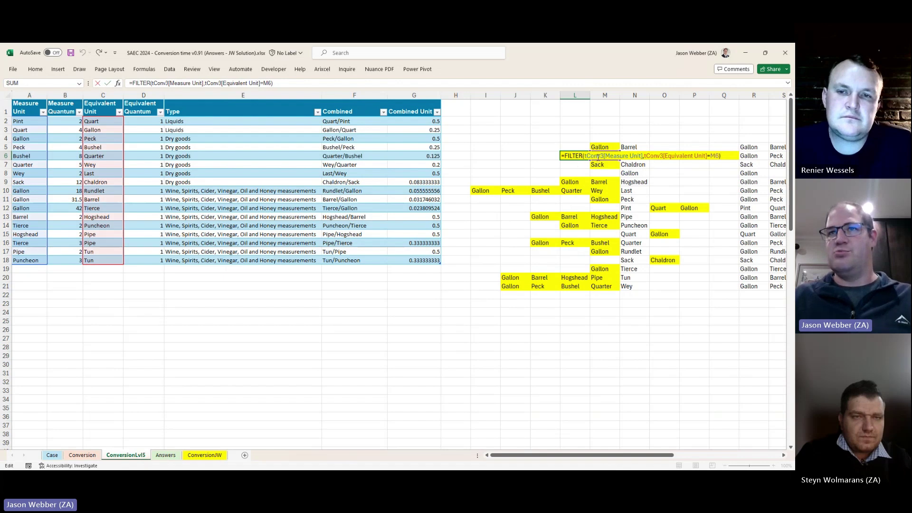
key(Escape)
Step: Inspect the reversed FILTER formulas in O12 and P12 that link Pint to Quart and Gallon
click(663, 207)
key(F2)
key(F2)
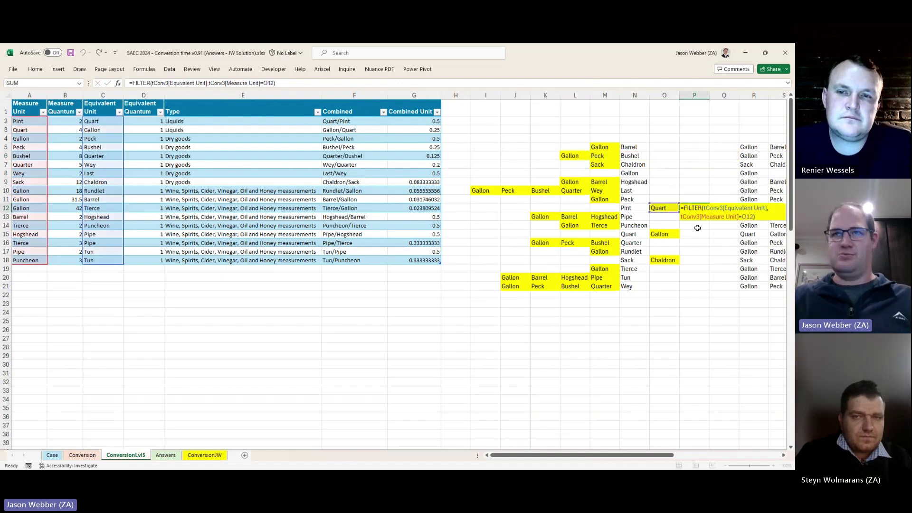
key(Escape)
key(F2)
key(Escape)
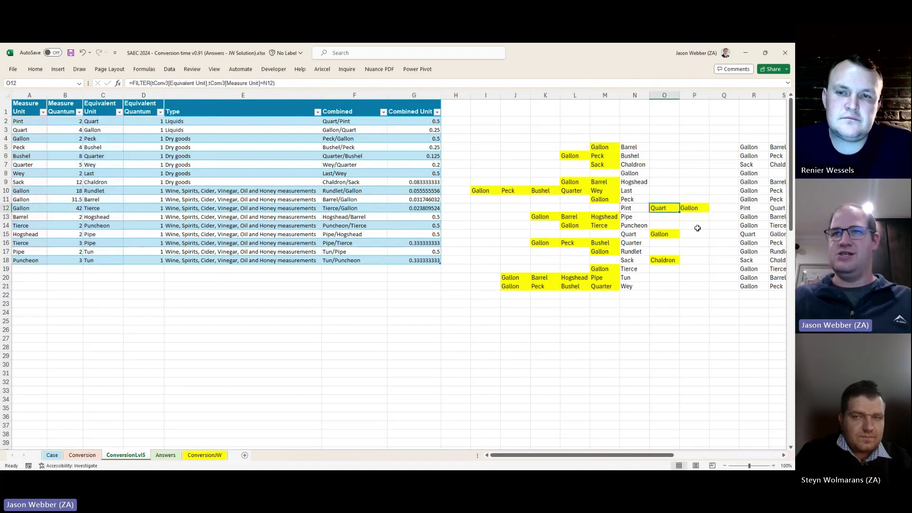
Step: Recheck how O12 and P12 look up the Equivalent Unit from the preceding cell's Measure Unit
key(Left)
key(Right)
key(F2)
key(Escape)
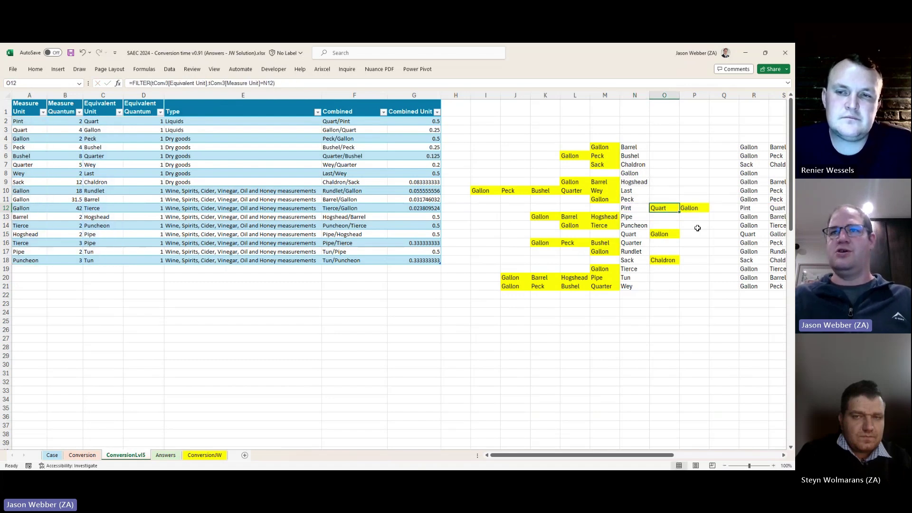
key(F2)
key(Escape)
key(Right)
key(F2)
key(Escape)
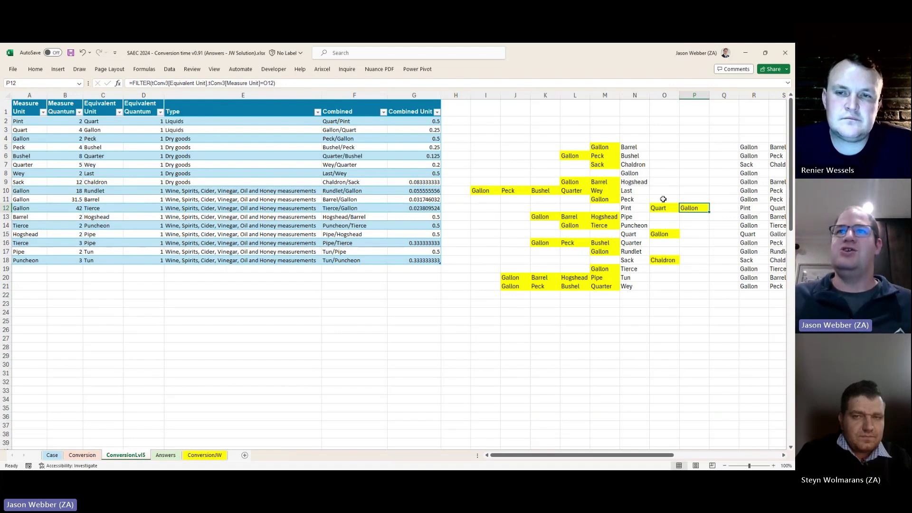
Step: Try copying the FILTER formula from M5 across the whole I5:M21 block beside the unit list, and undo the paste
drag(627, 147, 626, 287)
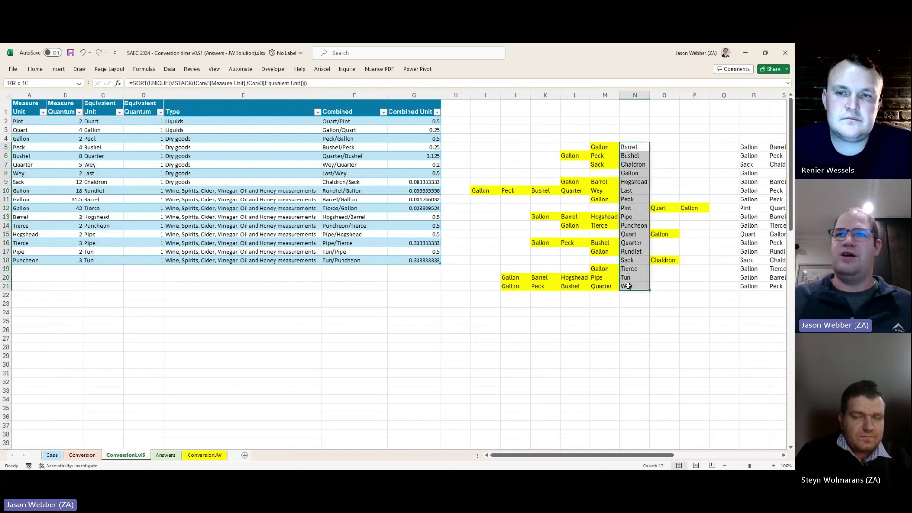
click(611, 148)
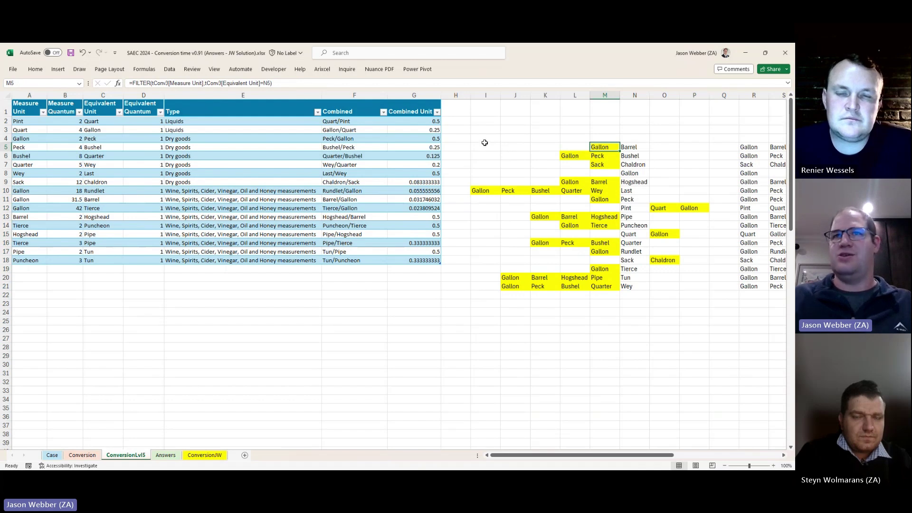
key(ctrl+c)
key(shift+Left)
key(shift+Left)
key(shift+Left)
key(shift+Left)
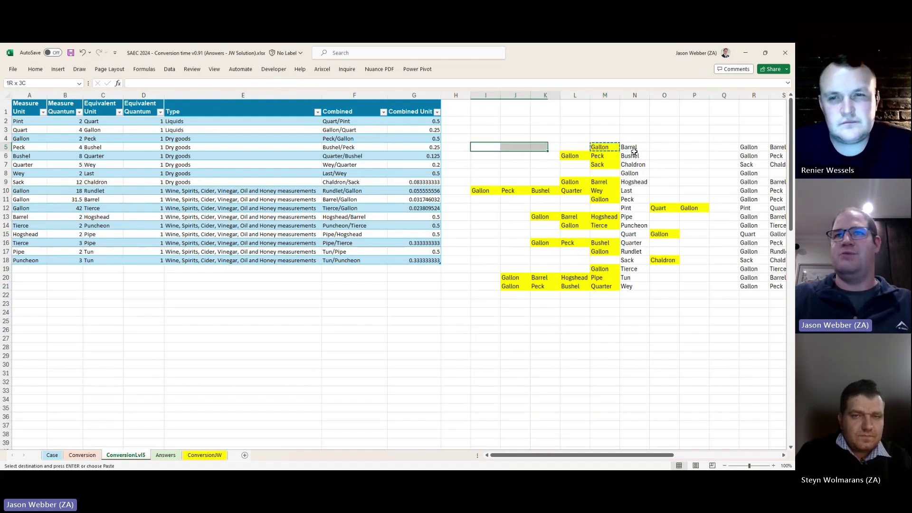
key(shift+Down)
key(shift+Down)
key(shift+Down)
key(shift+Down)
key(shift+Down)
key(shift+Down)
key(shift+Down)
key(shift+Down)
key(shift+Down)
key(shift+Down)
key(shift+Down)
key(shift+Down)
key(shift+Down)
key(shift+Down)
key(shift+Down)
key(shift+Down)
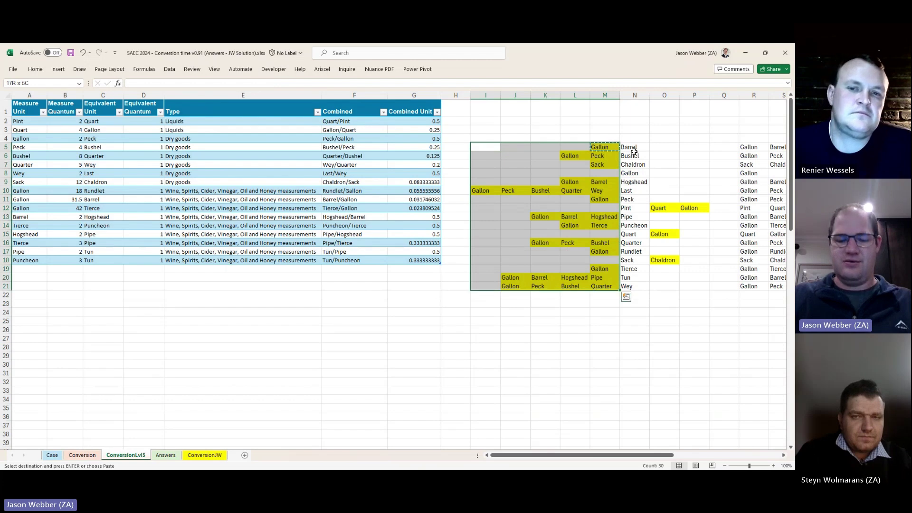
key(ctrl+v)
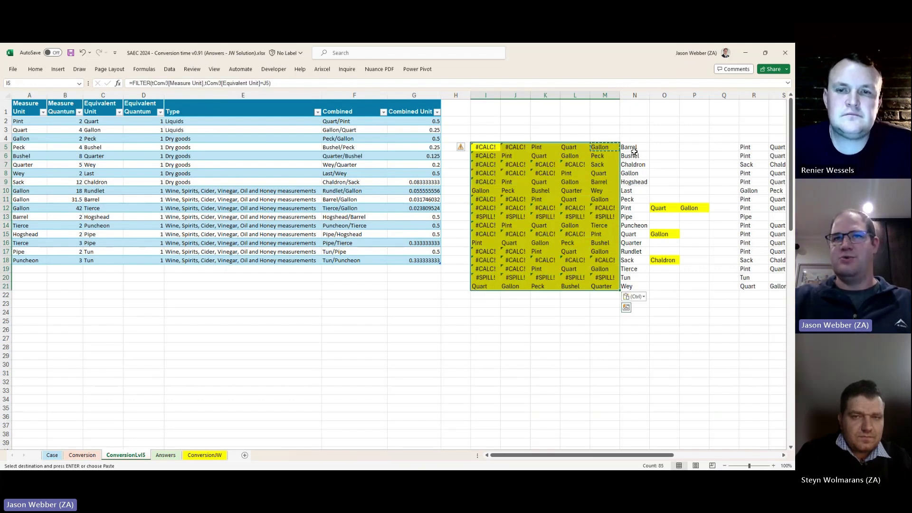
key(ctrl+z)
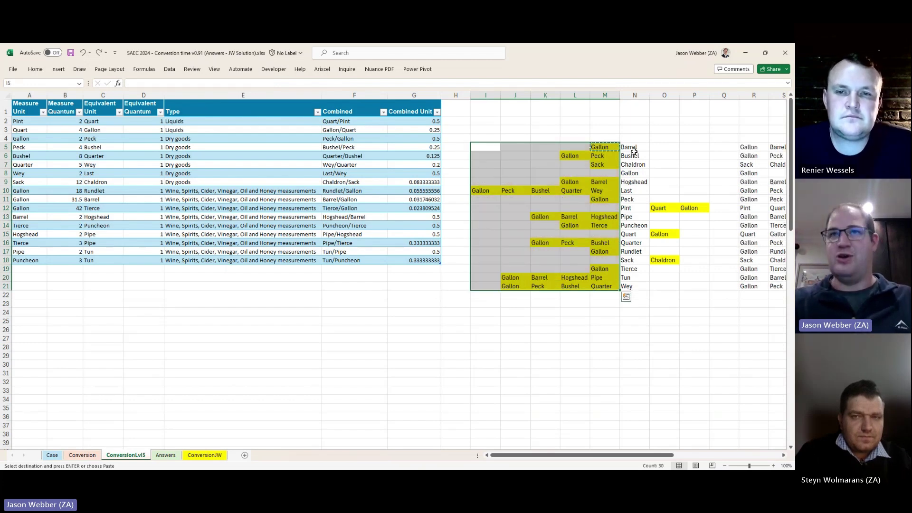
key(Escape)
Step: Select together the Gallon cells in the unit chains, from M5 down to J21 plus N8, O15 and P12
key(Right)
key(Right)
key(Right)
key(Right)
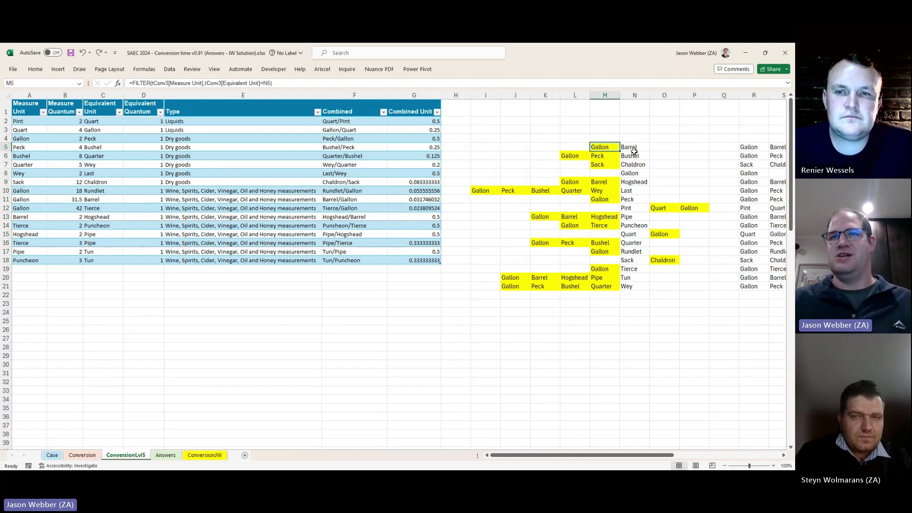
ctrl+click(574, 157)
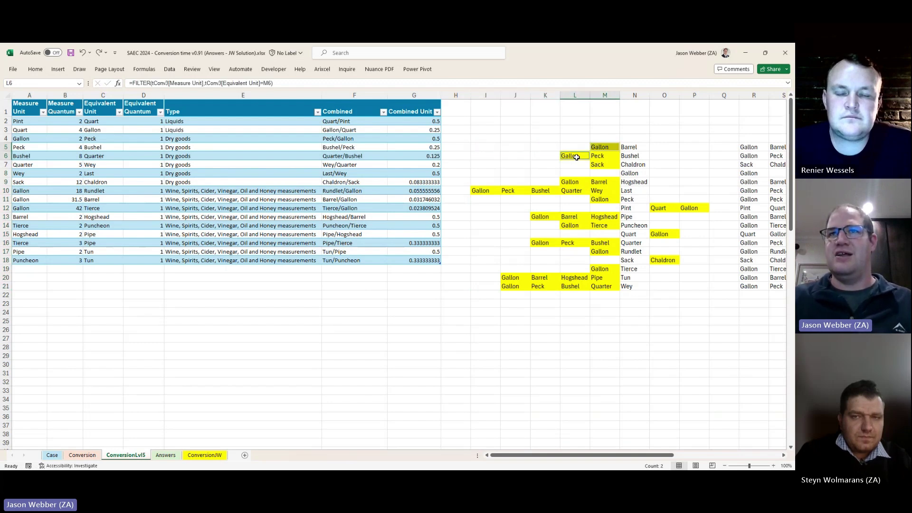
ctrl+click(576, 183)
ctrl+click(480, 189)
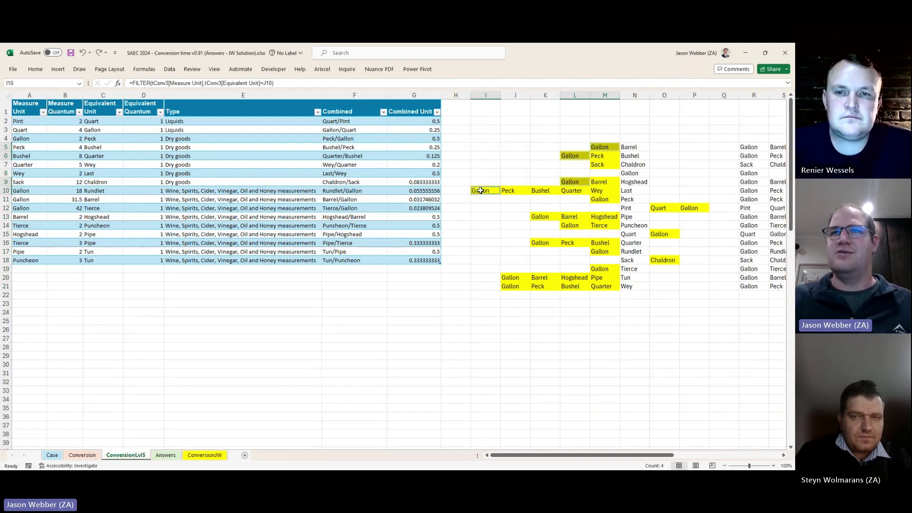
ctrl+click(631, 175)
ctrl+click(601, 200)
ctrl+click(545, 216)
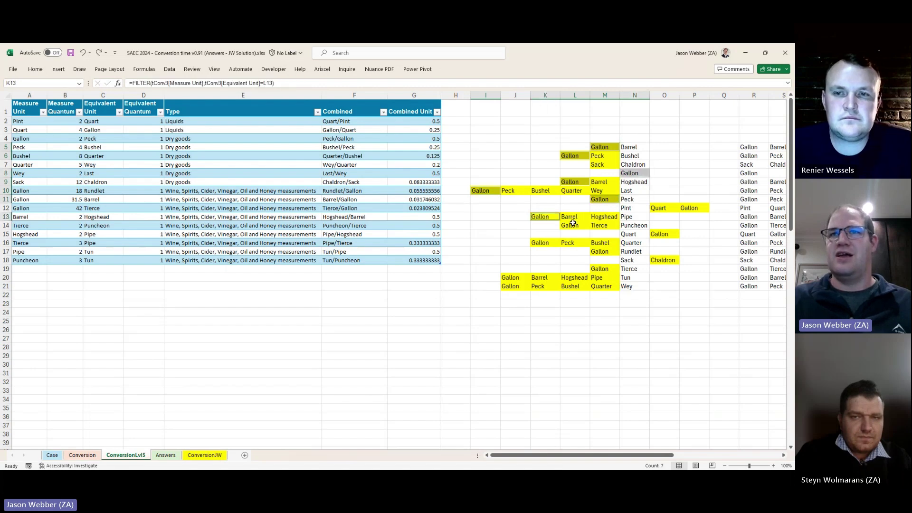
ctrl+click(572, 225)
ctrl+click(541, 241)
ctrl+click(594, 253)
ctrl+click(599, 270)
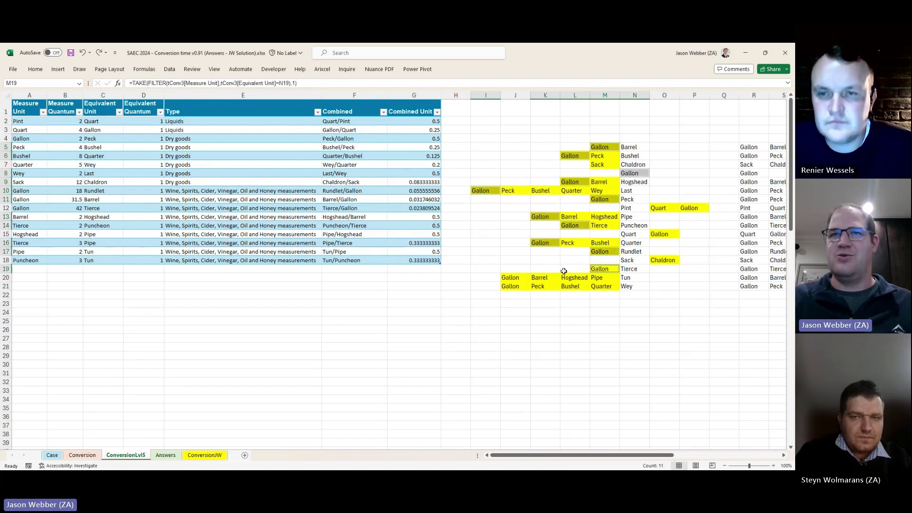
ctrl+click(509, 277)
ctrl+click(510, 285)
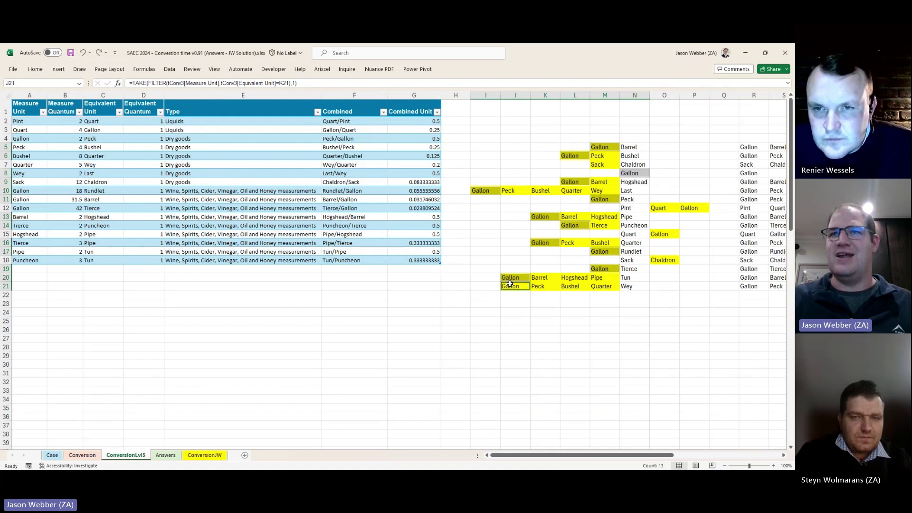
ctrl+click(660, 232)
ctrl+click(692, 208)
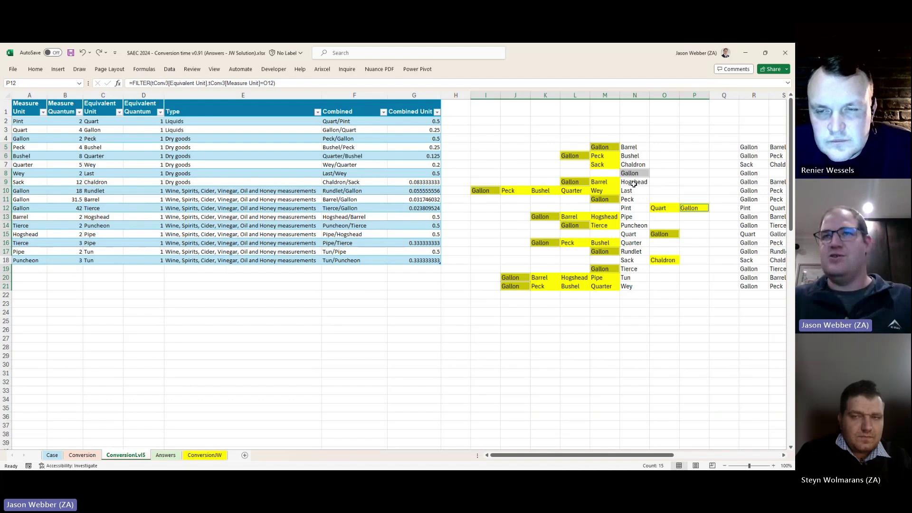
key(Right)
key(Left)
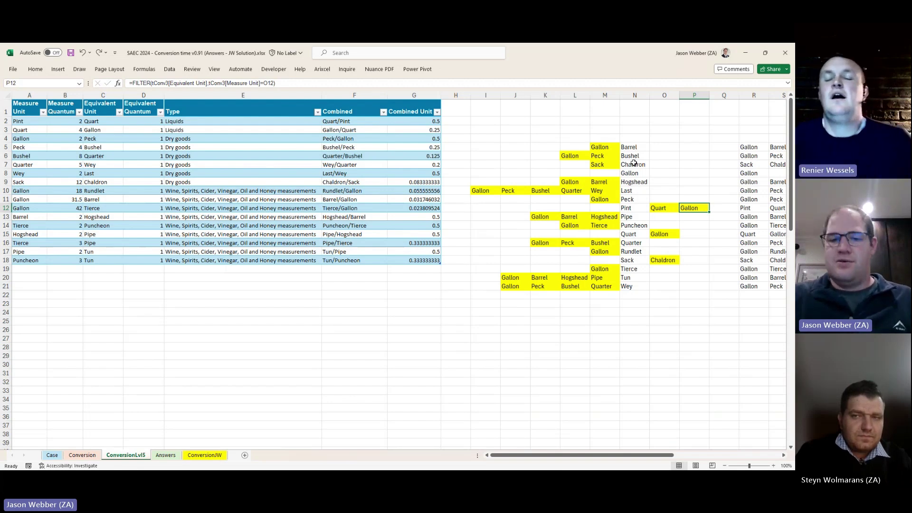
Step: Inspect the SORT, UNIQUE and VSTACK formula in N5 that lists every unit from both unit columns
key(ctrl+Up)
key(Down)
key(Down)
key(Down)
key(Down)
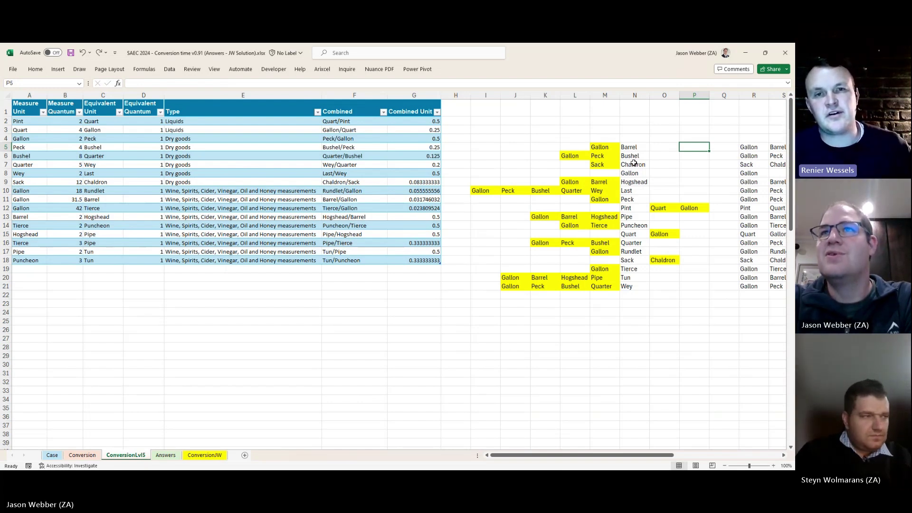
key(Left)
key(Left)
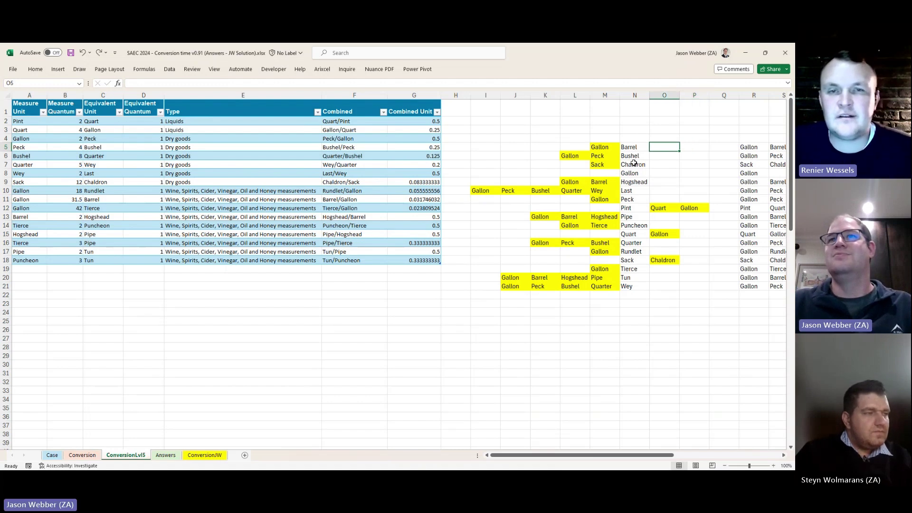
key(F2)
key(Escape)
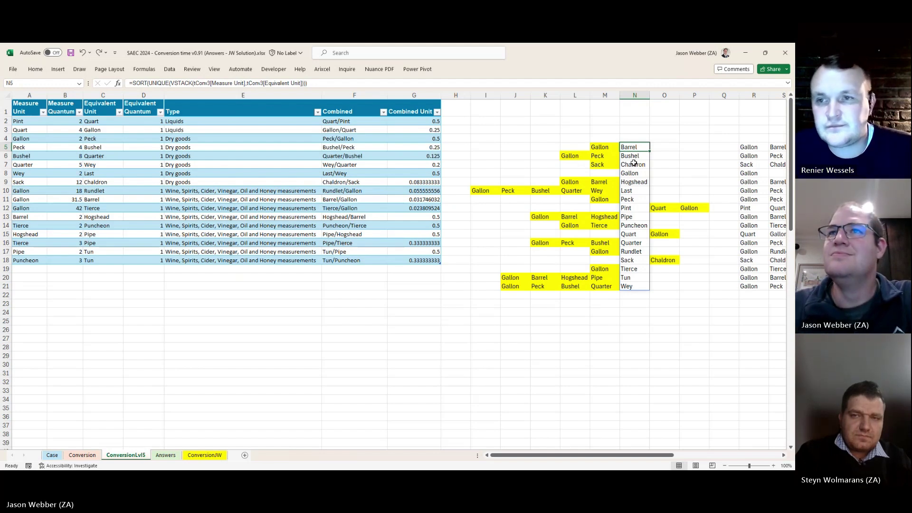
Step: Select the complete block of unit chains in I5:P21
key(Left)
key(Left)
key(Left)
key(Left)
key(Left)
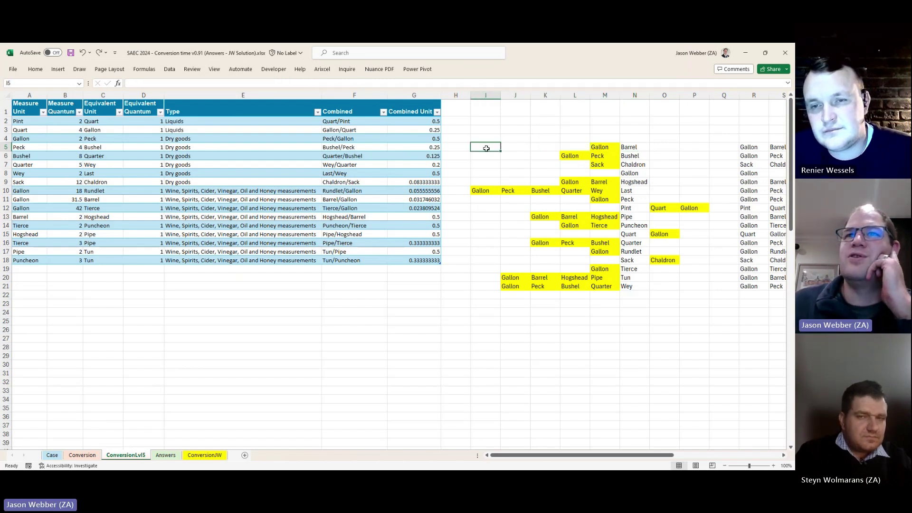
drag(484, 146, 696, 287)
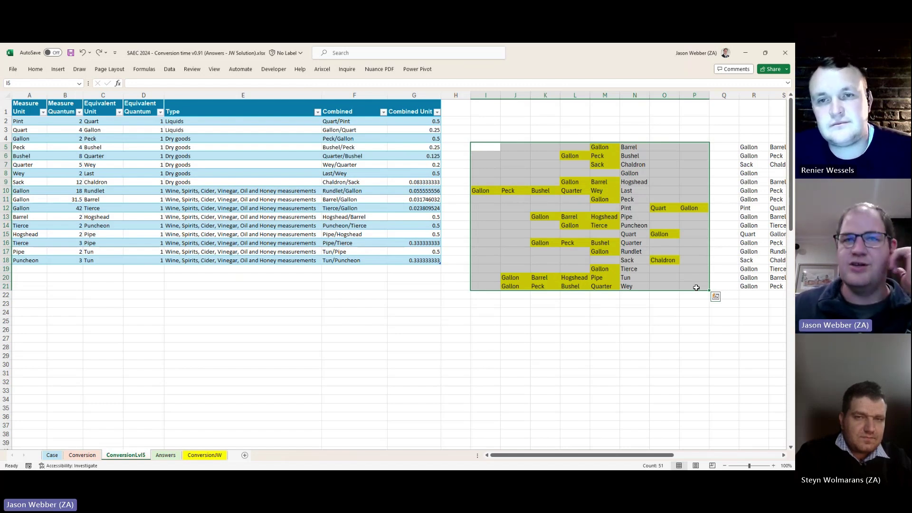
Step: Examine row 5 across the condensed chains, conversion factors and gallon results up to the label in AF5
key(Right)
key(Right)
key(Right)
key(Right)
key(Right)
key(Right)
key(Right)
key(Right)
key(Right)
key(Right)
key(Right)
key(Right)
key(Right)
key(Right)
key(Right)
key(Right)
key(Right)
key(Right)
key(Right)
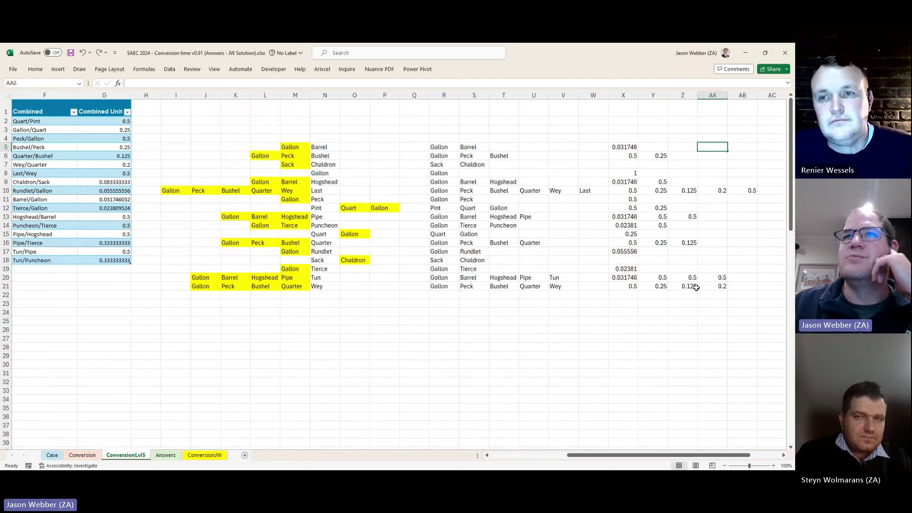
key(Right)
key(Right)
key(Right)
key(Right)
key(Right)
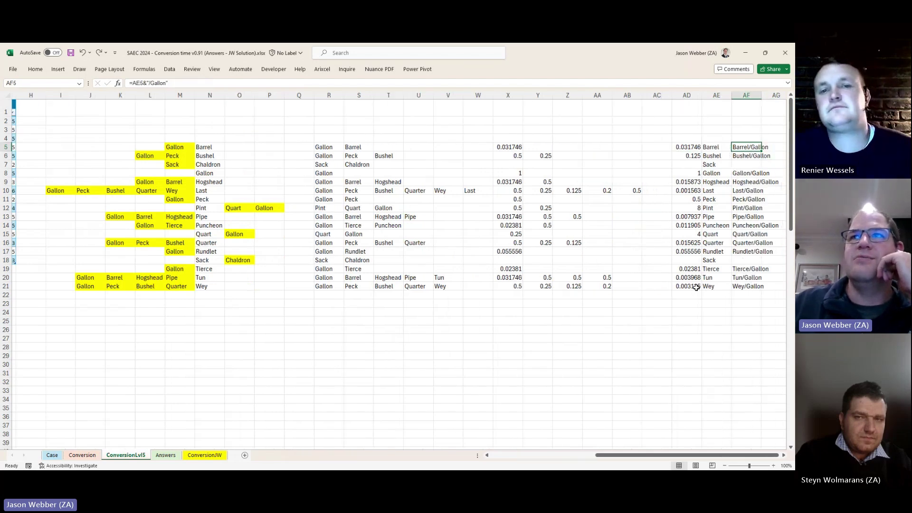
Step: Inspect the TOROW formula in R5 that condenses I5:P5 with ignore option 3
click(266, 150)
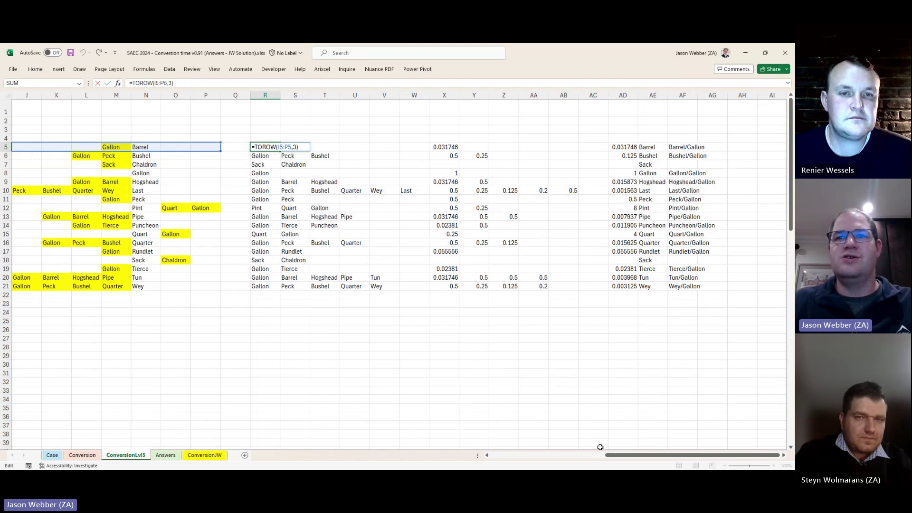
scroll(569, 440, left, 4)
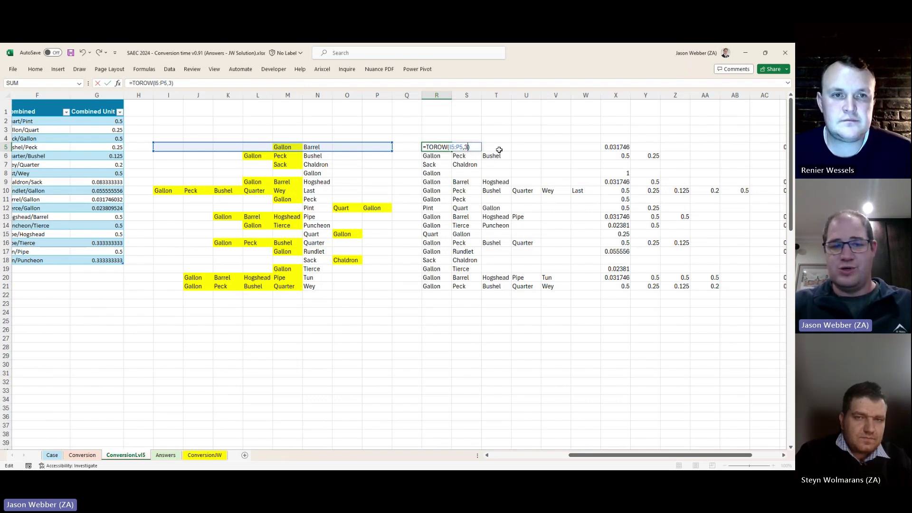
key(Escape)
key(F2)
key(Escape)
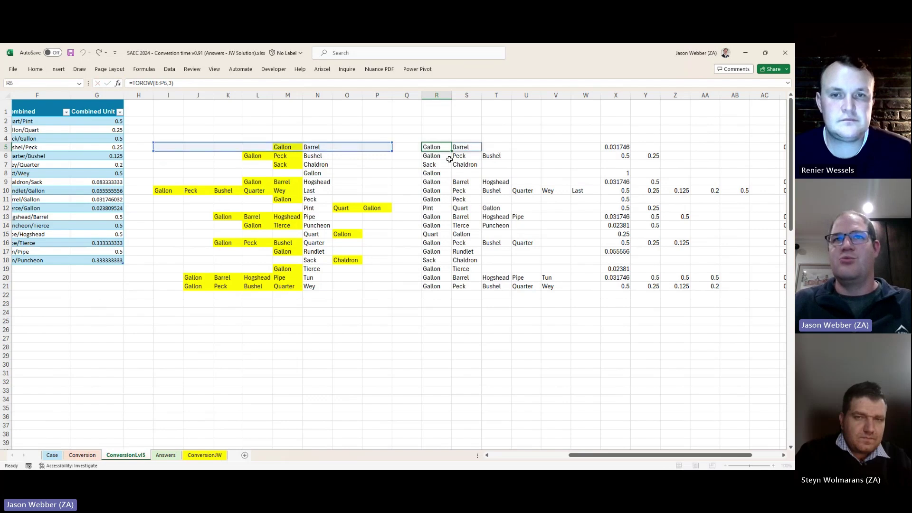
Step: Check the TOROW formula in R6 and select the condensed chains' first column, R5:R21
click(440, 155)
key(F2)
key(Escape)
click(437, 147)
key(ctrl+shift+Down)
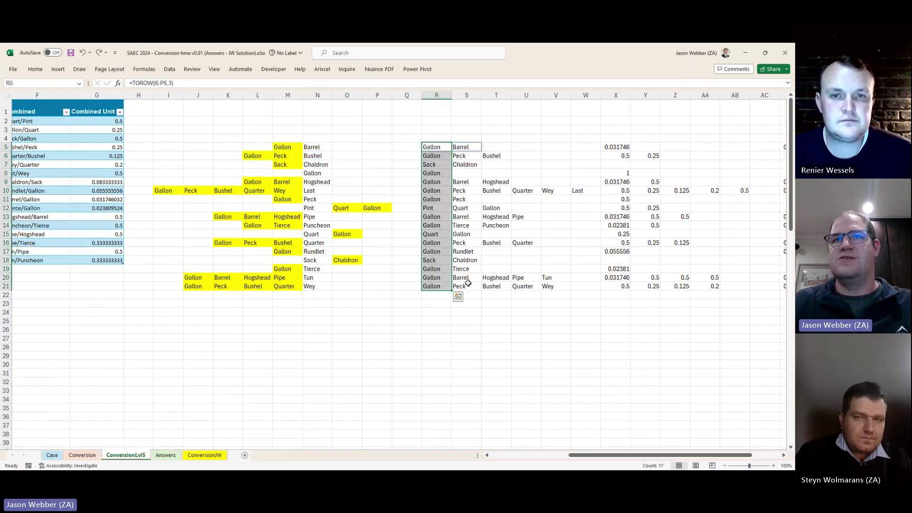
click(442, 150)
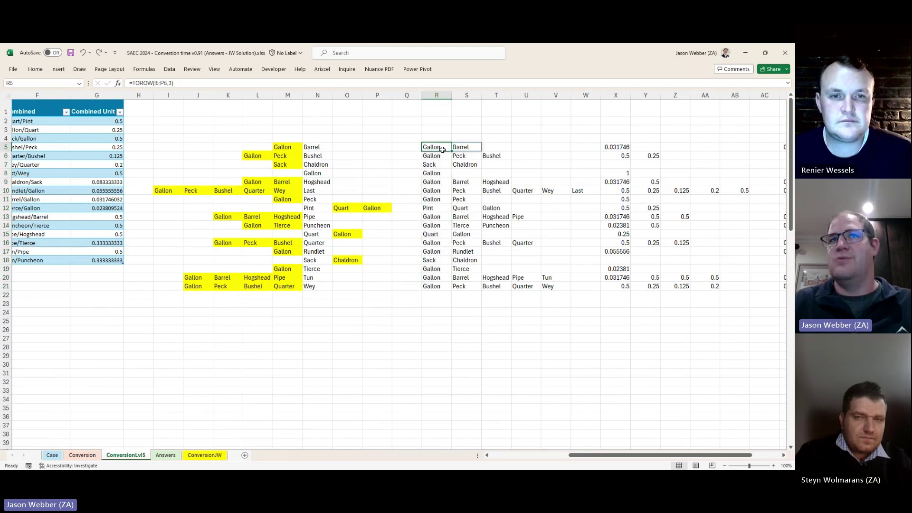
Step: Inspect the XLOOKUP formulas in X5, X6 and Y6 that find the Combined Unit factor for each adjacent unit pair
double_click(609, 146)
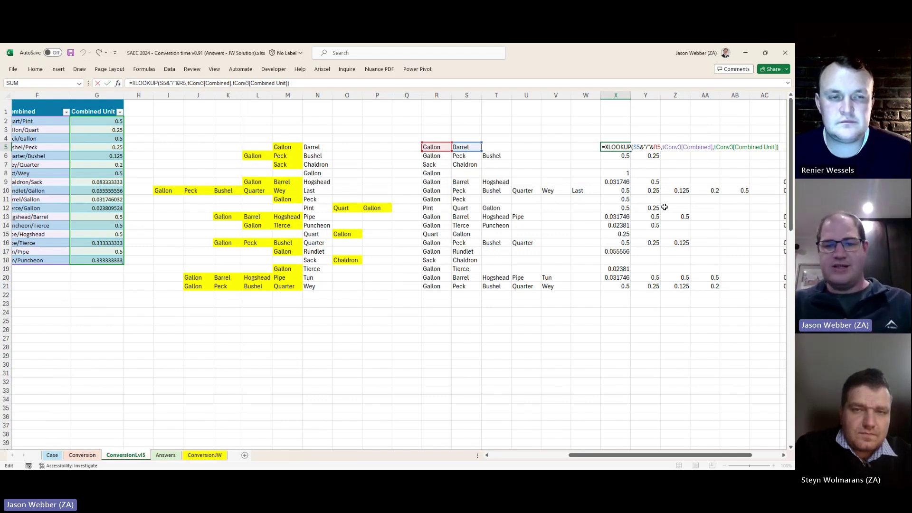
key(Return)
key(F2)
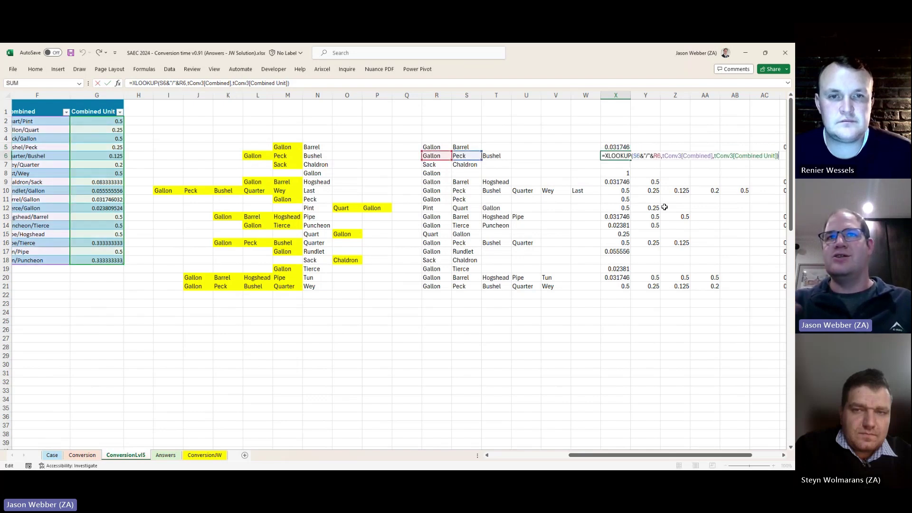
key(Escape)
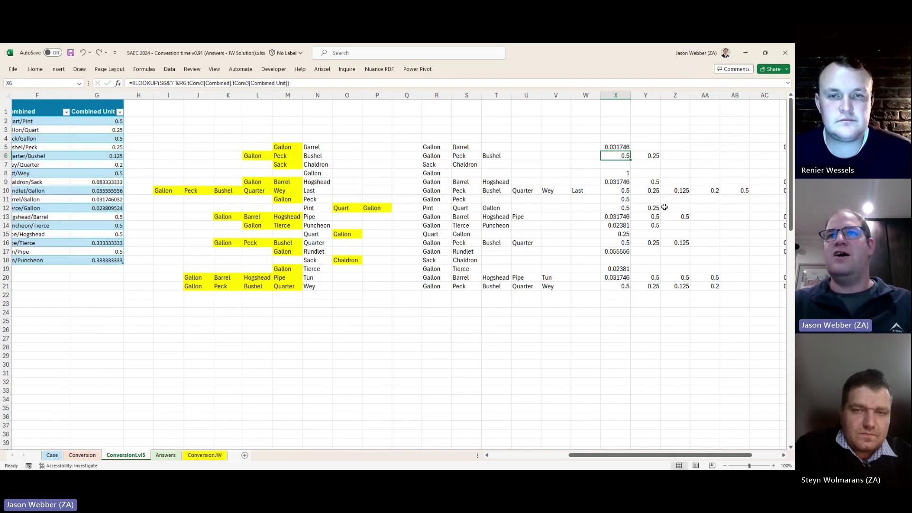
key(Right)
key(F2)
key(Escape)
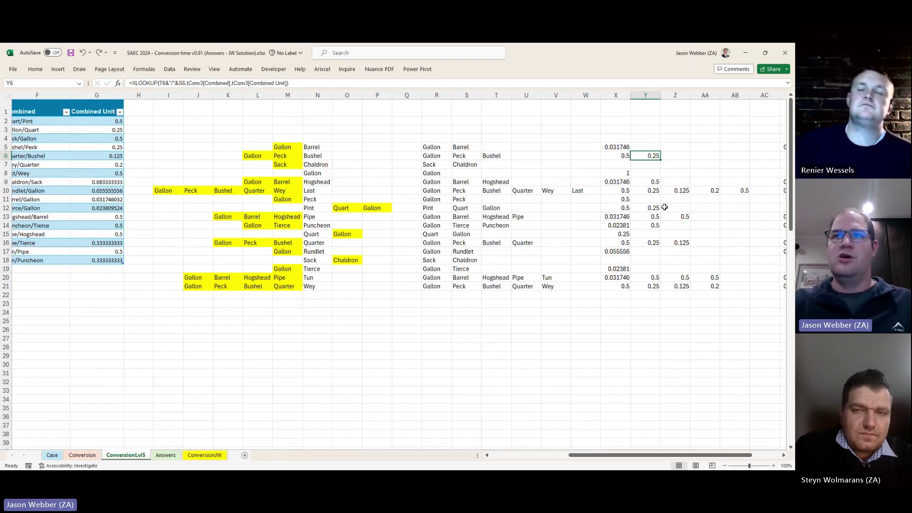
Step: Inspect the IF and PRODUCT formula in AD6 that multiplies Bushel's factors, and the "/Gallon" label formula in AF6
key(Right)
key(Right)
key(Right)
key(Right)
key(Right)
key(Right)
key(Right)
key(Right)
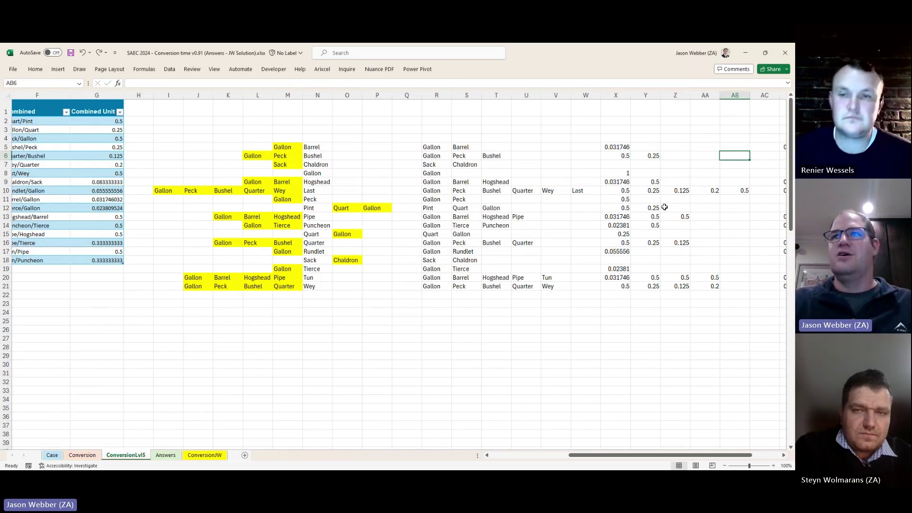
key(Left)
key(Left)
key(Left)
key(F2)
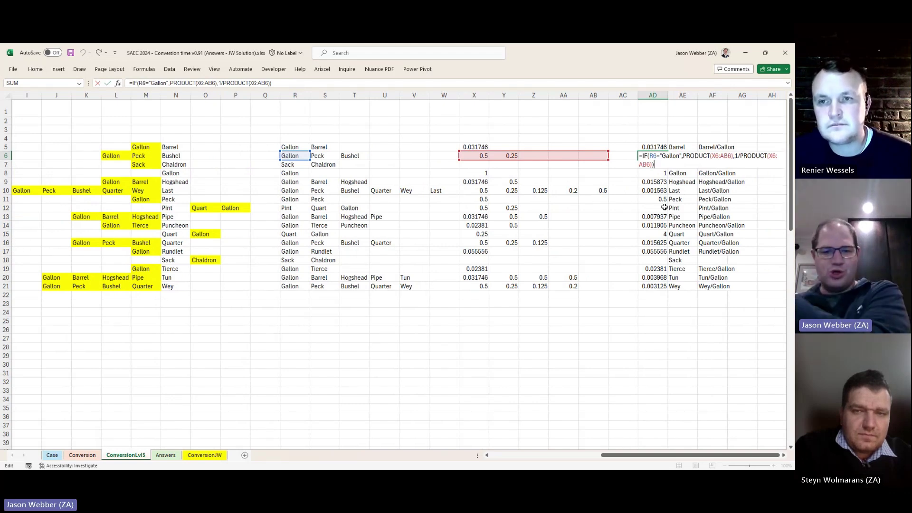
key(Escape)
key(Right)
key(Right)
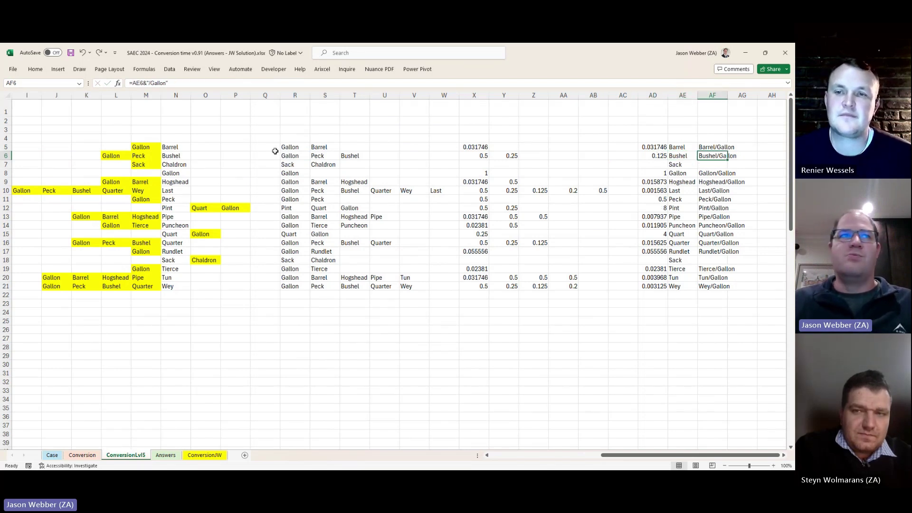
Step: Review the chain results in R5:AF21, their labels and factors, and the table's Combined and Combined Unit columns in F2:G18
drag(36, 147, 230, 286)
drag(290, 147, 725, 289)
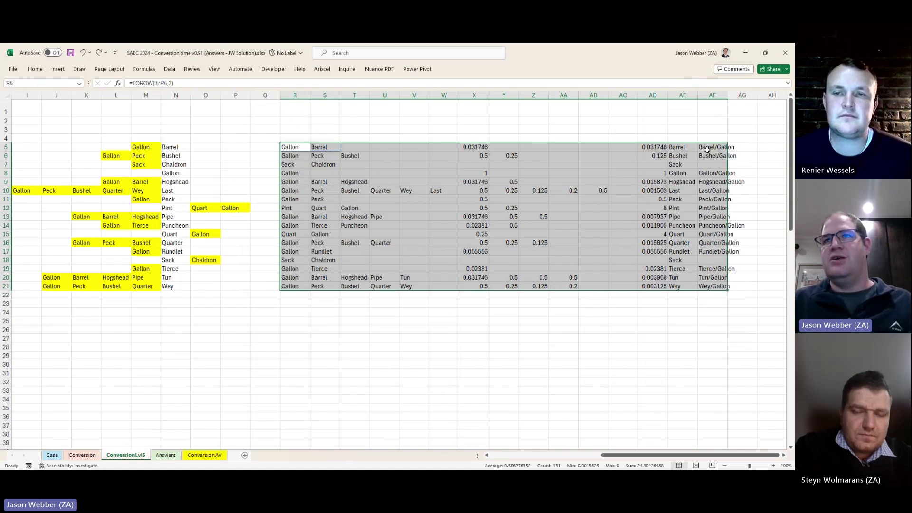
drag(719, 148, 720, 286)
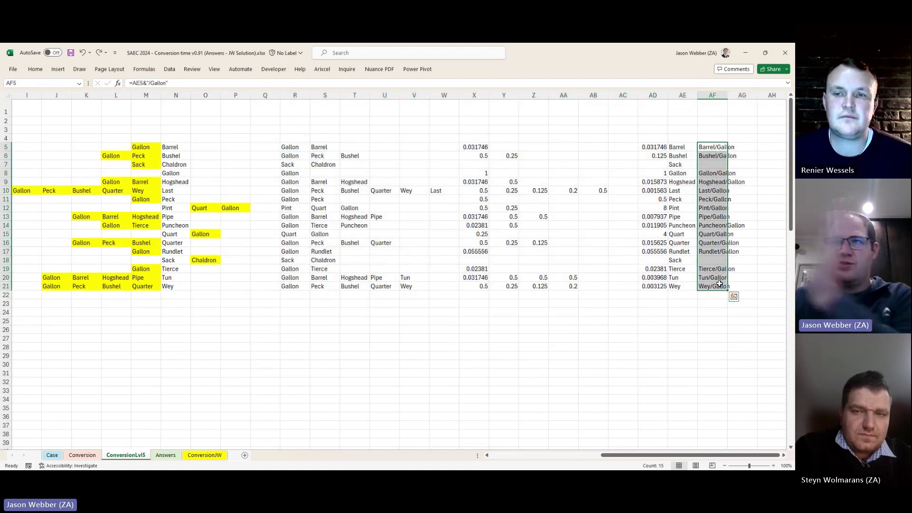
drag(654, 147, 656, 288)
drag(672, 454, 504, 437)
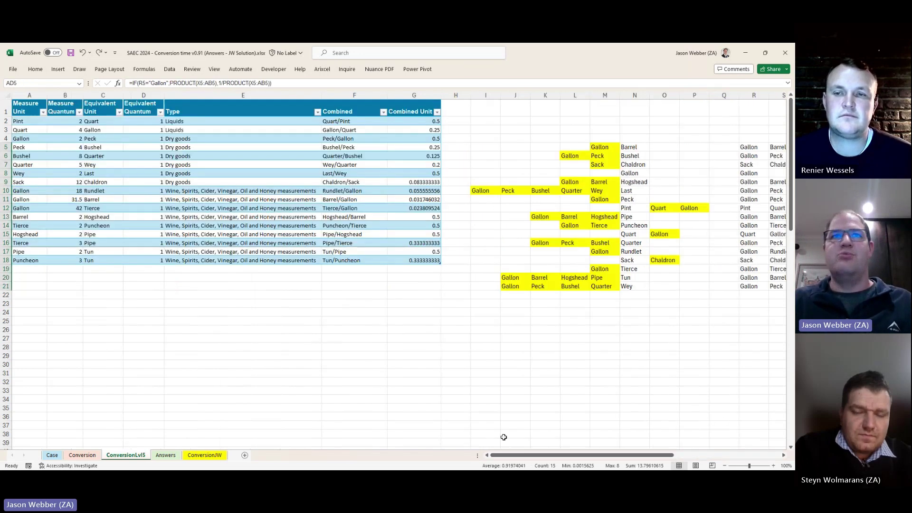
drag(365, 121, 416, 260)
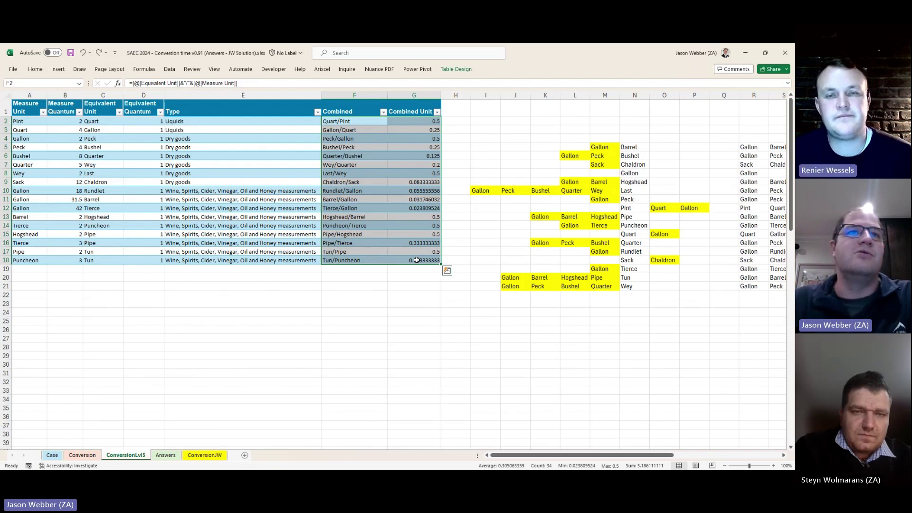
Step: Review the gallon conversion results starting at AD5, highlighting the labels in AF5:AF21 and the factors in AD5:AD21
key(Right)
key(Right)
key(Right)
key(Right)
key(Right)
key(Right)
key(Right)
key(Right)
key(Right)
key(Right)
key(Right)
key(Right)
key(Right)
key(Right)
key(Right)
key(Right)
key(Right)
key(Right)
key(Right)
key(Right)
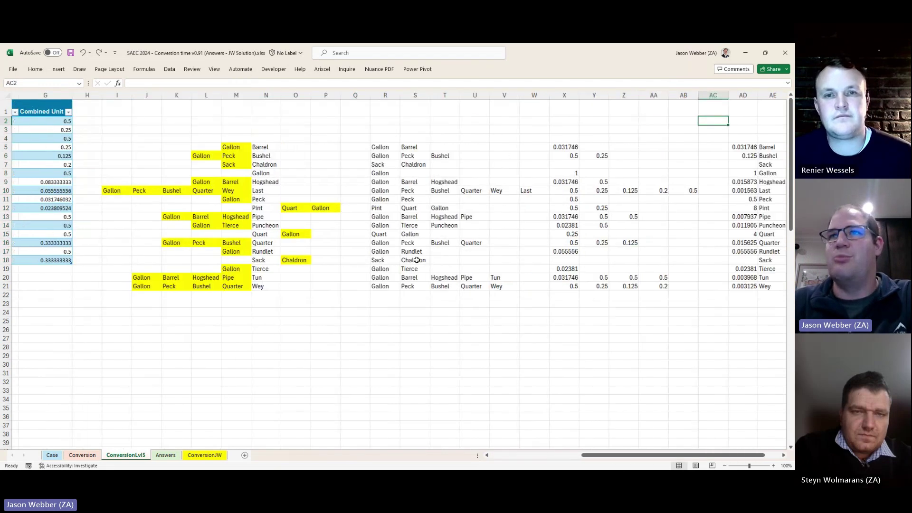
key(Right)
key(Right)
key(Down)
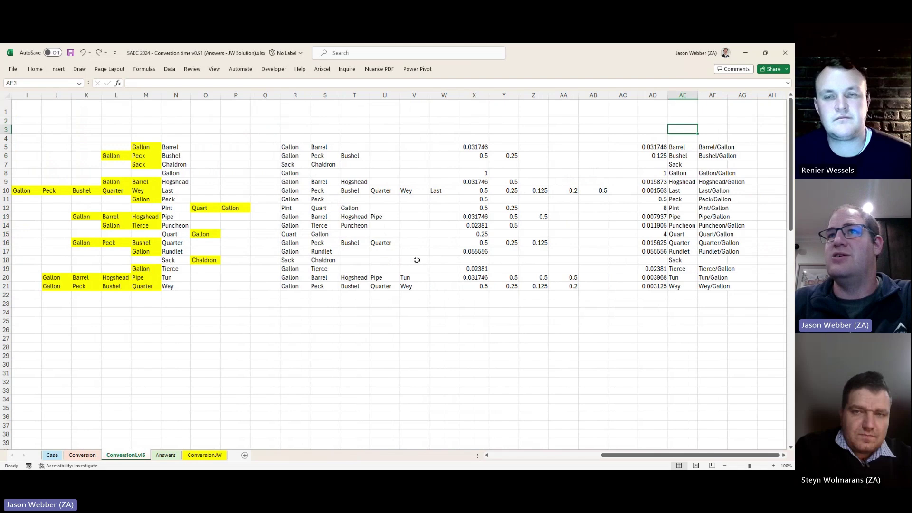
key(Left)
key(Down)
key(Down)
key(shift+Right)
key(shift+Right)
key(shift+Down)
key(shift+Down)
key(shift+Down)
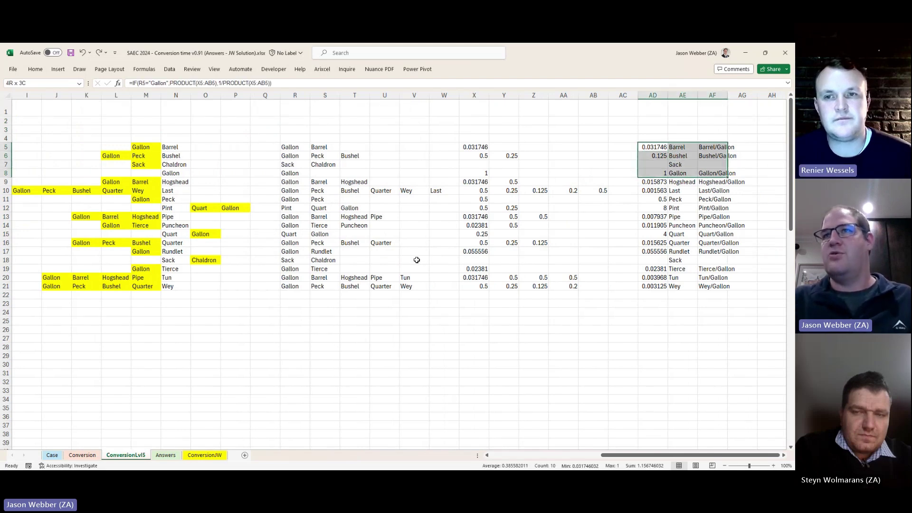
key(ctrl+shift+Down)
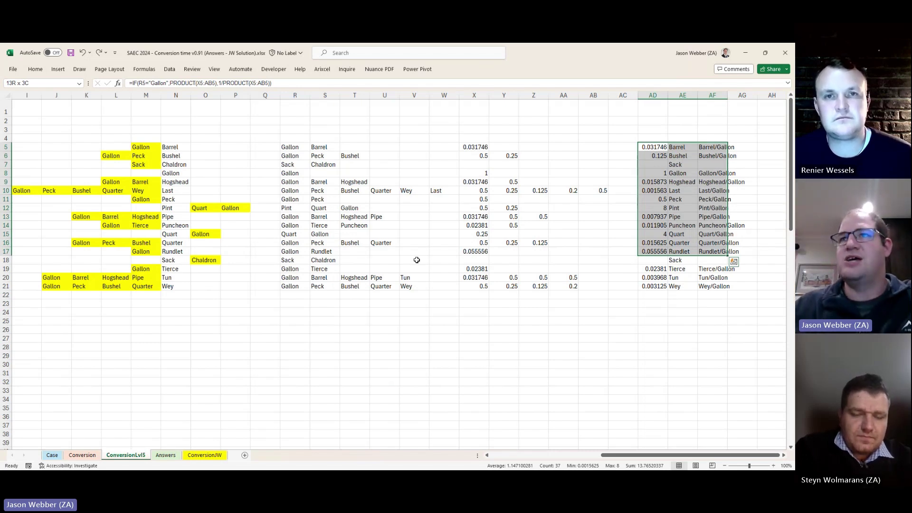
drag(713, 148, 710, 287)
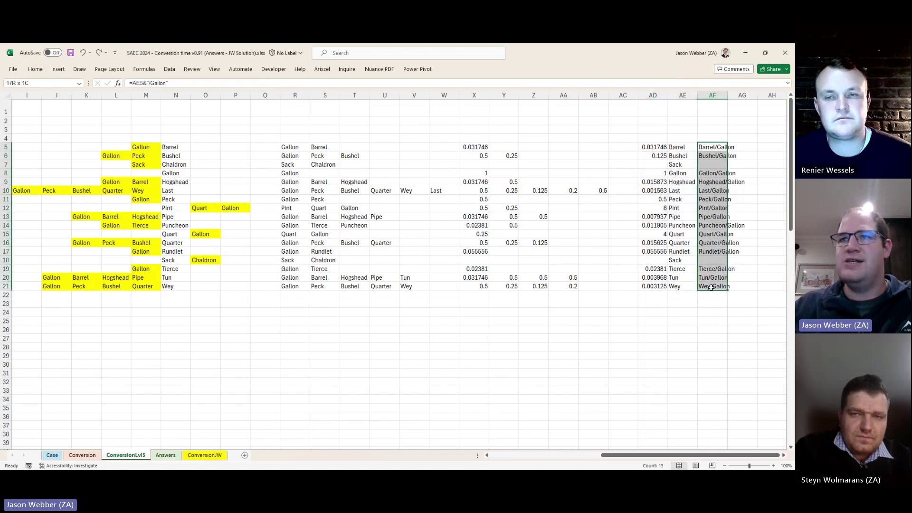
drag(654, 148, 655, 286)
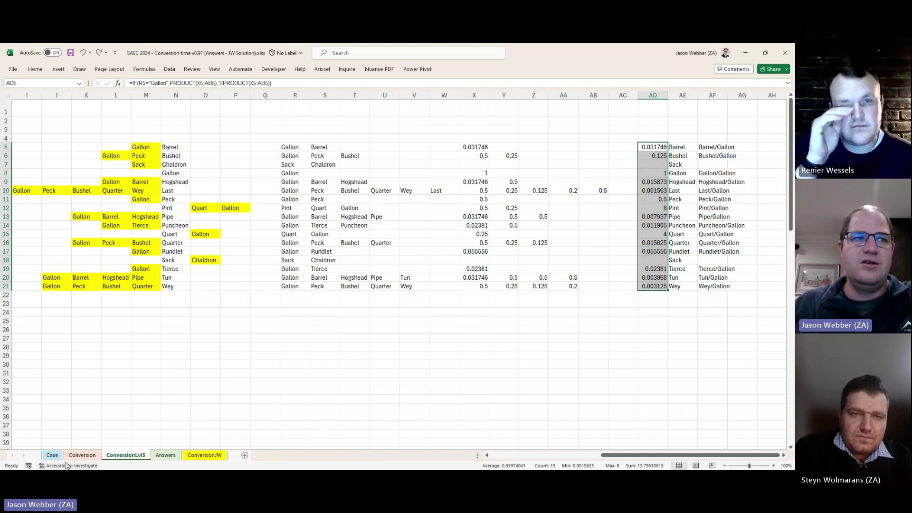
Step: Switch to the Case sheet's Level 5 section and check the "/Gallon" label formulas in K168 and K166
click(52, 454)
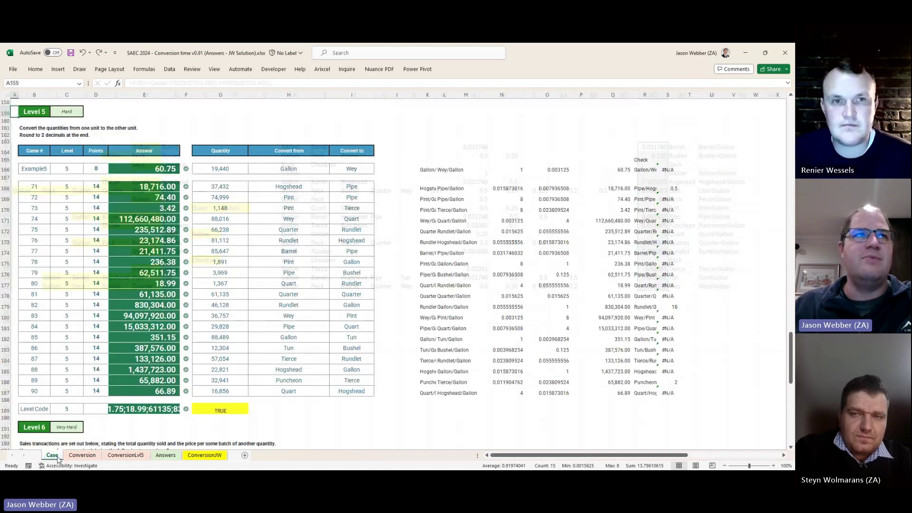
click(427, 189)
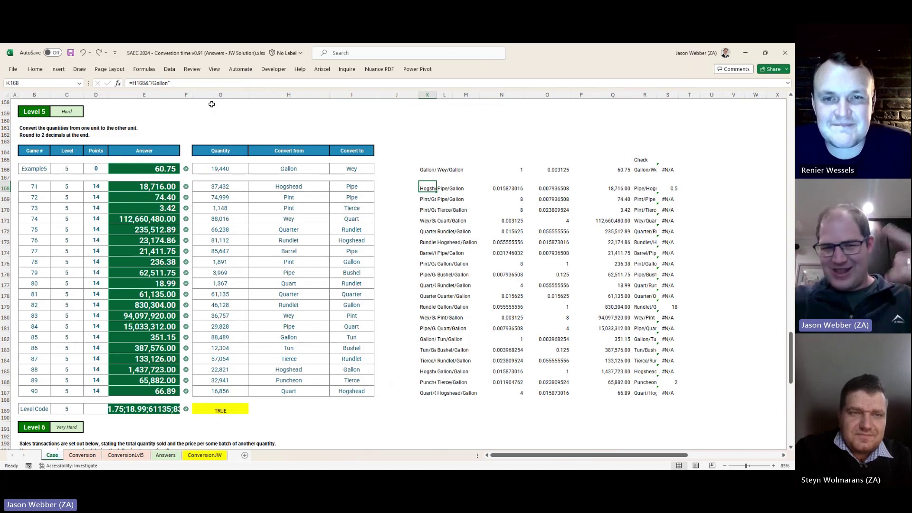
key(Up)
key(Up)
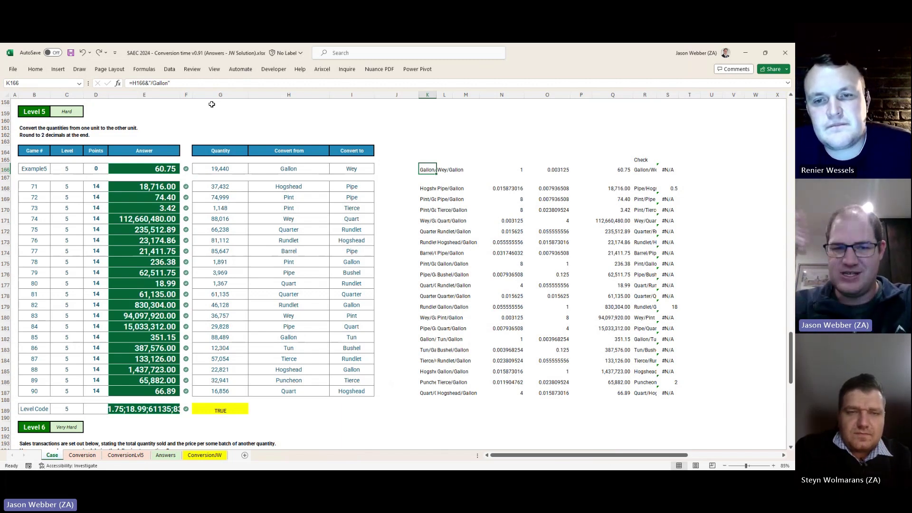
Step: Inspect the XLOOKUP formulas in O166 and N166 that fetch gallon factors from the ConversionLvl5 sheet
key(Right)
key(Right)
key(Right)
key(Right)
key(F2)
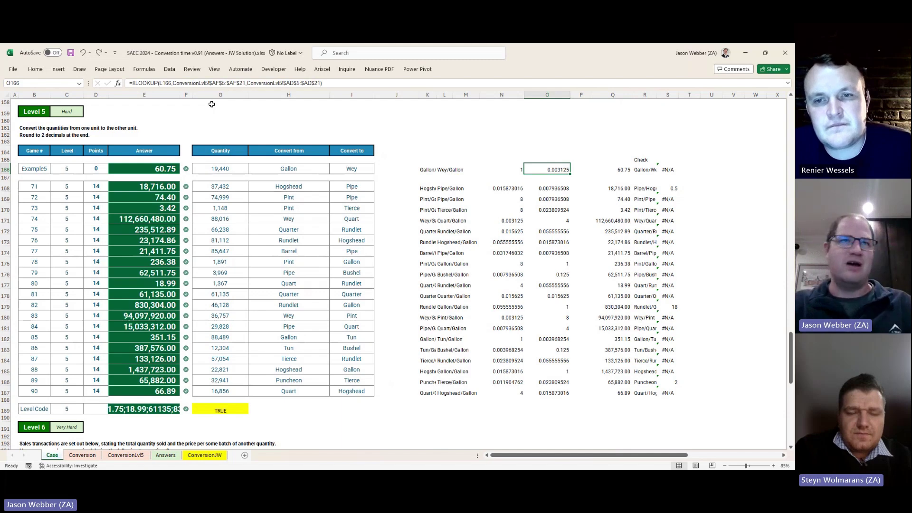
key(Escape)
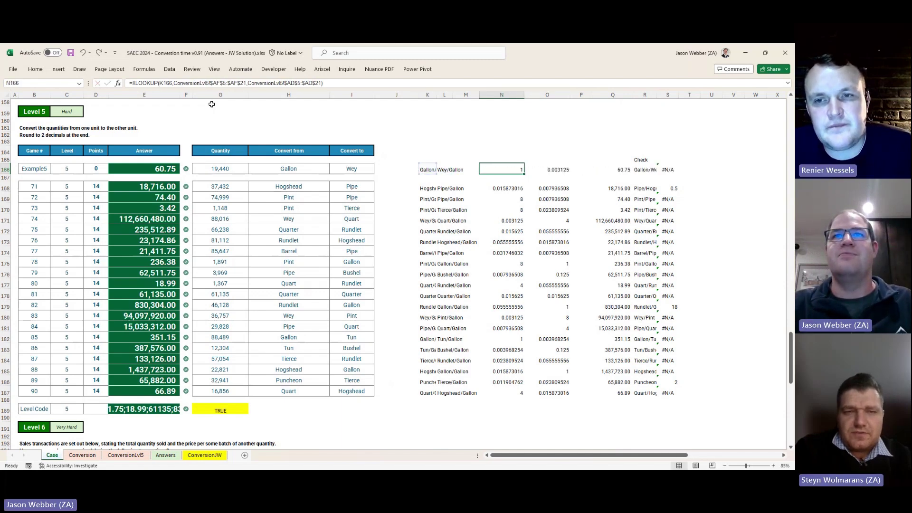
Step: Inspect the ROUND formula in Q166 that converts the quantity to two decimals using both gallon factors
key(Right)
key(Right)
key(F2)
key(Escape)
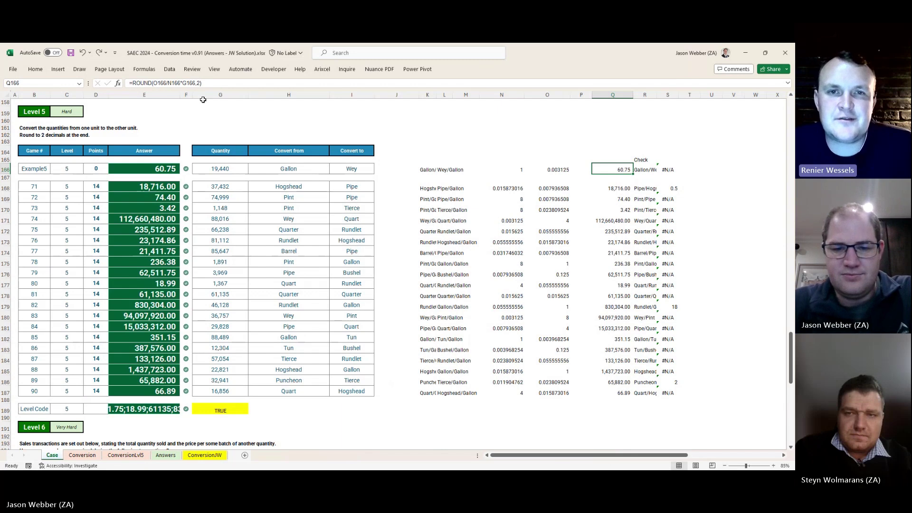
Step: Return to the ConversionLvl5 sheet and inspect the IF and PRODUCT formula in AD5 with its referenced ranges
key(ctrl+Page_Down)
key(ctrl+Page_Down)
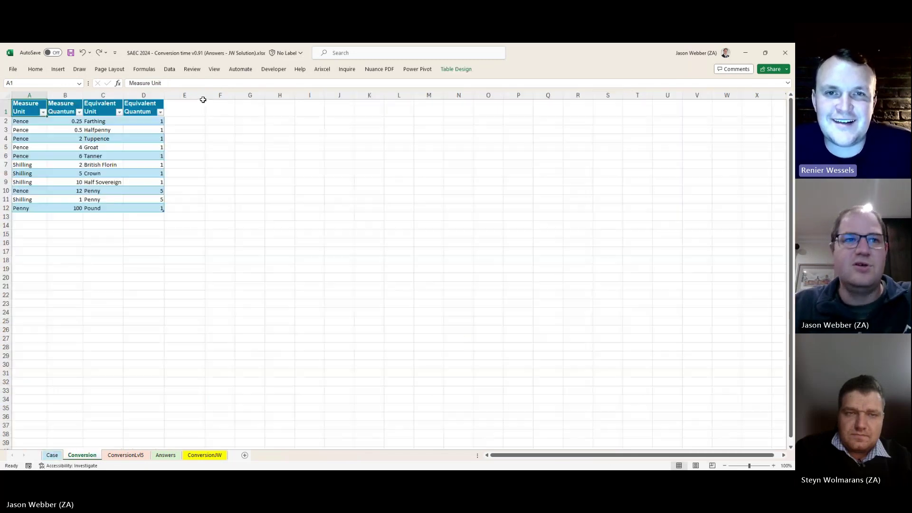
key(F2)
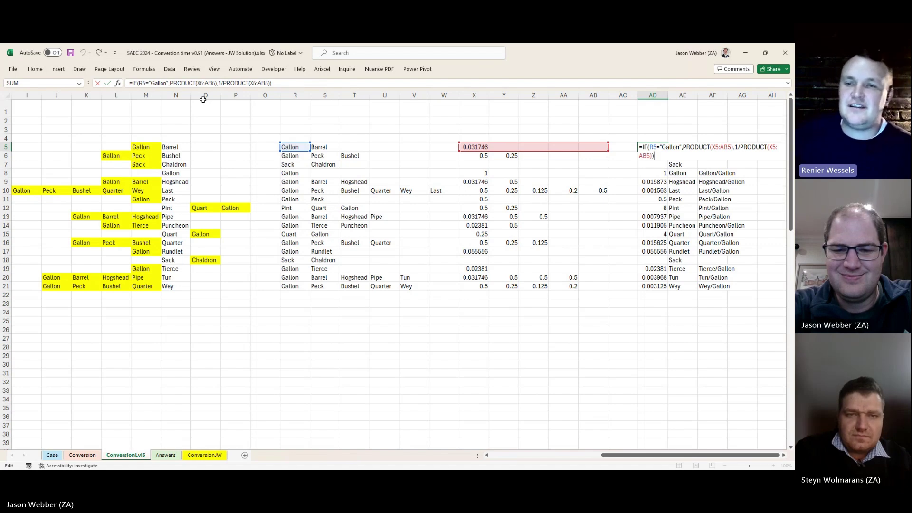
key(Escape)
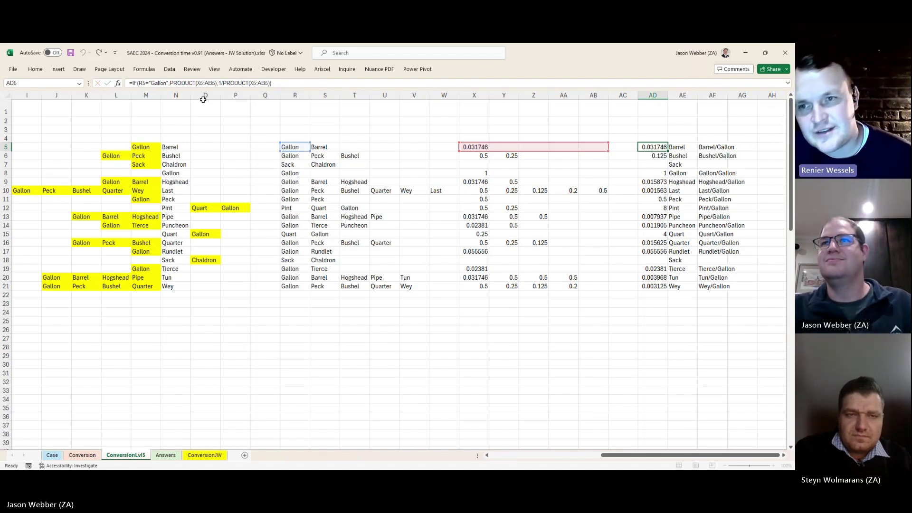
Step: Go to Level 6 on the Case sheet and inspect the TEXTSPLIT formula in M200
key(ctrl+Page_Up)
key(ctrl+Page_Up)
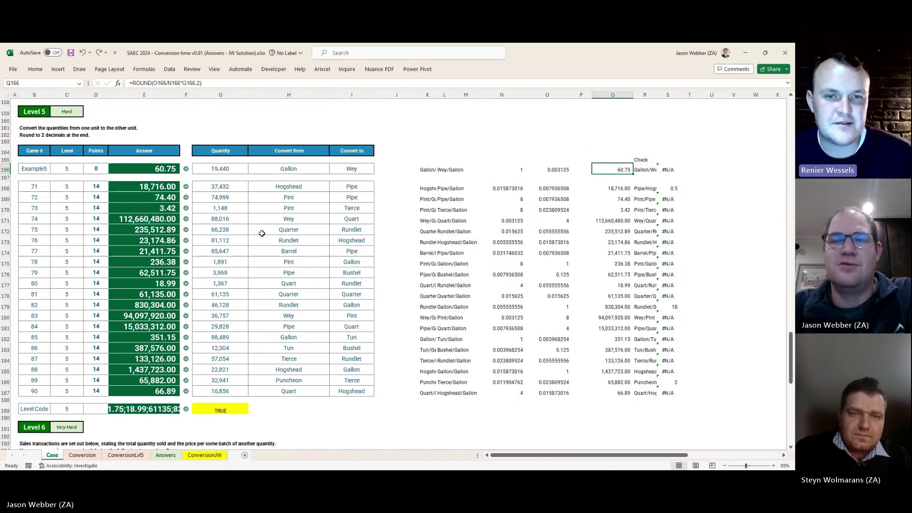
scroll(262, 233, down, 11)
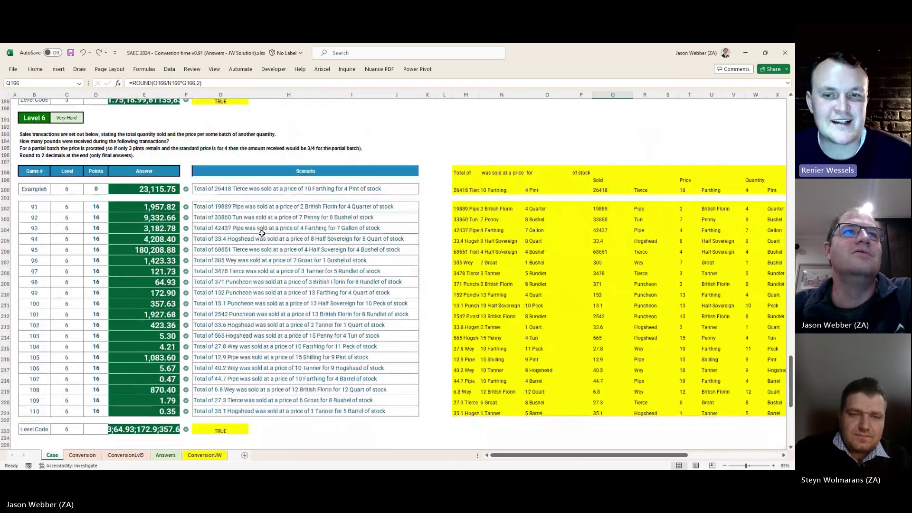
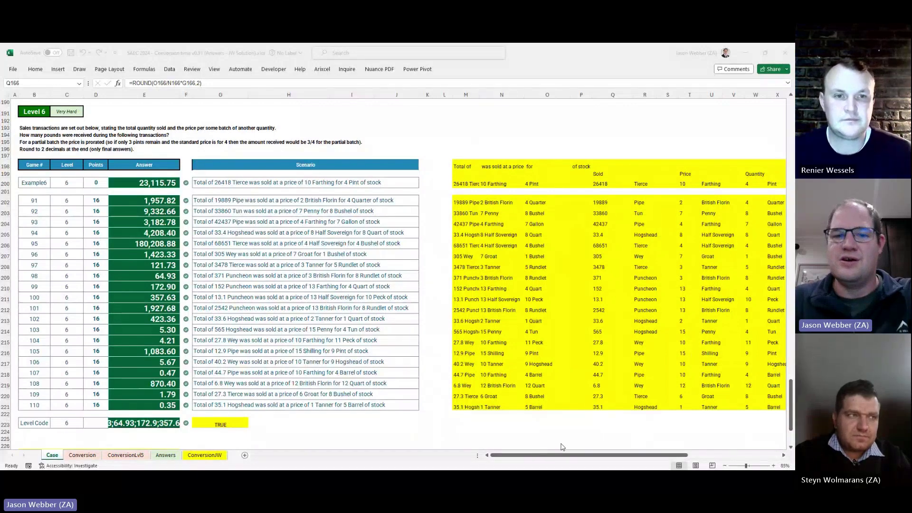
click(471, 195)
click(470, 185)
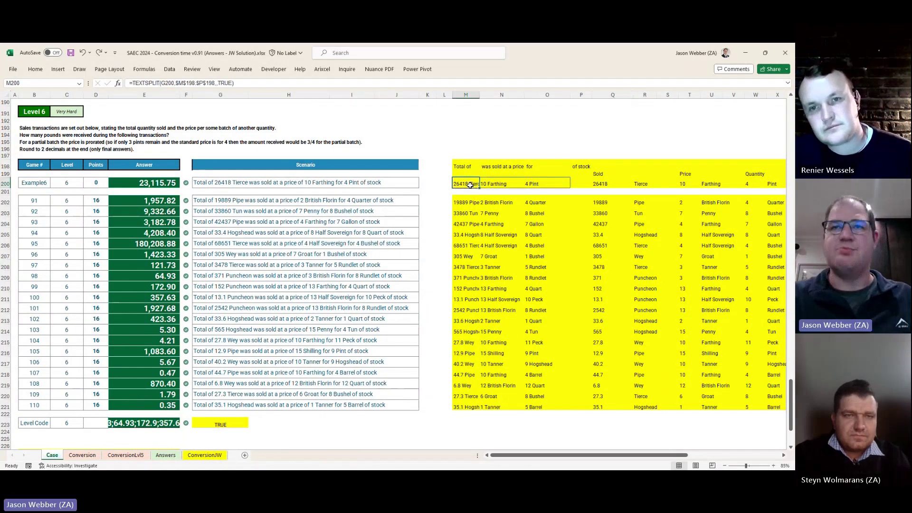
key(F2)
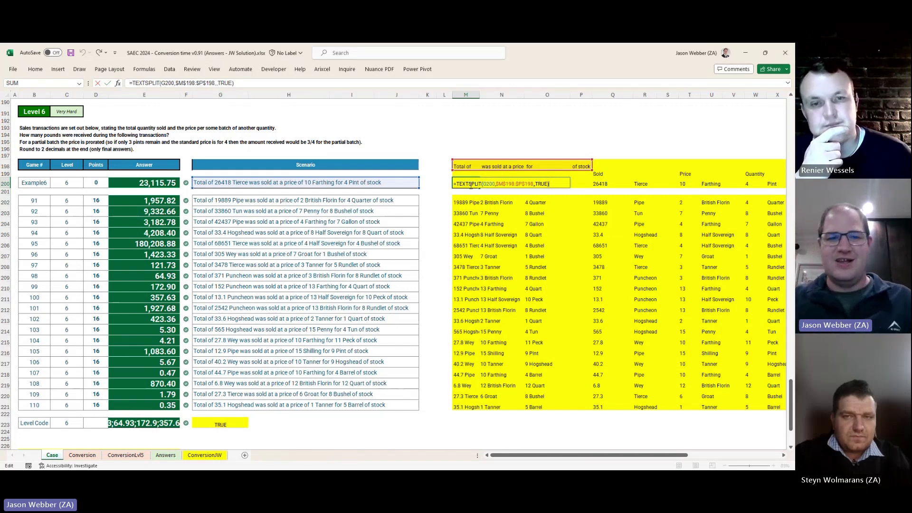
key(ctrl+Return)
Step: Check the delimiter texts and their spaces in M198:P198 against the TEXTSPLIT formula in M200
click(468, 166)
key(F2)
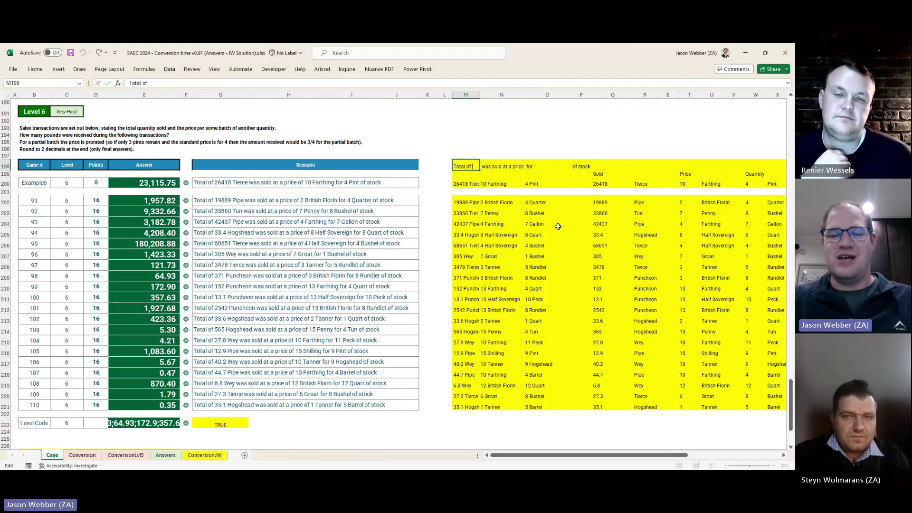
key(Tab)
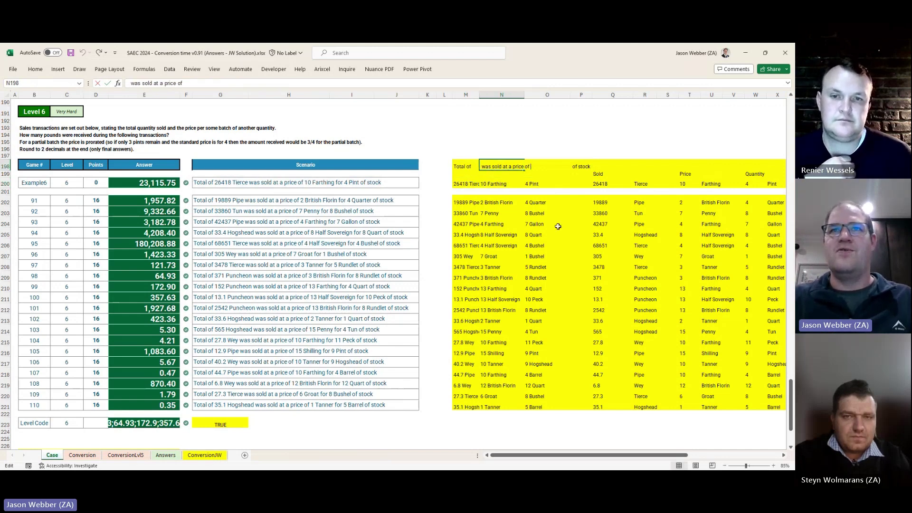
key(F2)
text(of)
key(Tab)
key(F2)
key(Tab)
key(F2)
key(Return)
key(Down)
key(F2)
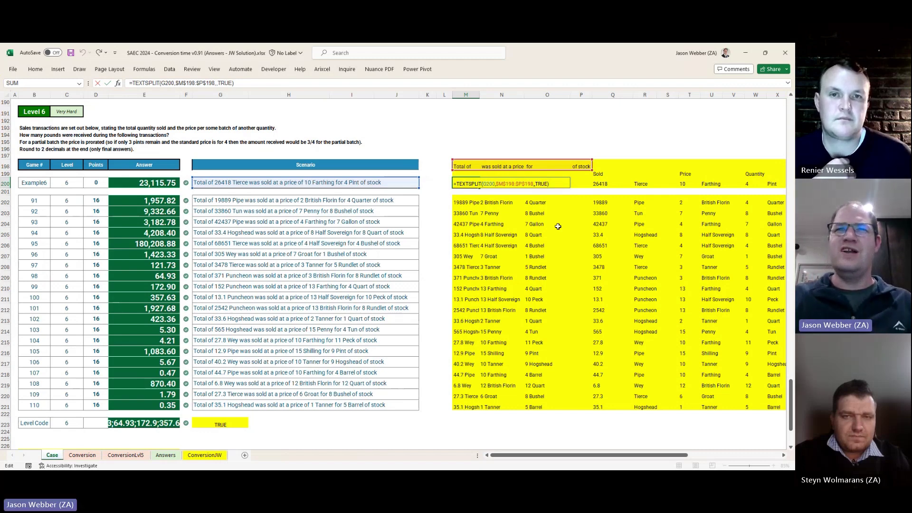
key(ctrl+Return)
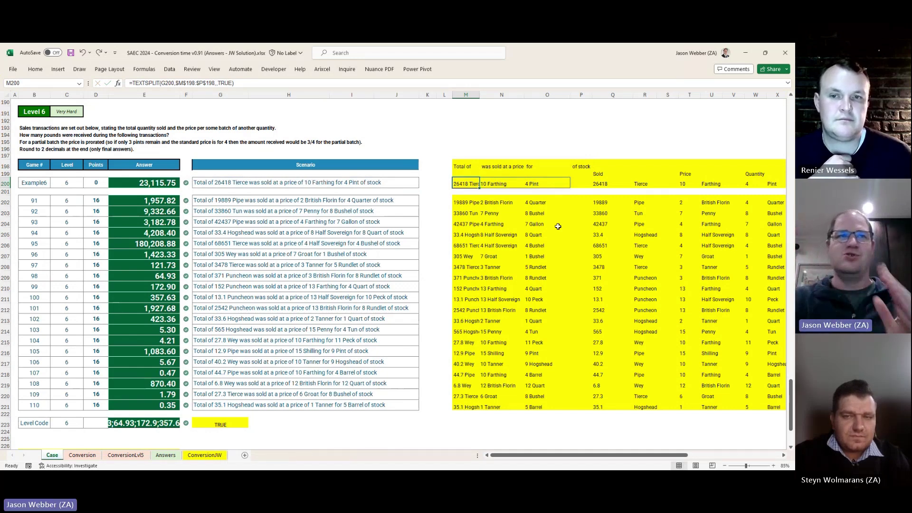
Step: Inspect the TEXTBEFORE formula in Q200 and the TEXTAFTER formula in R200 that split the sold quantity from its unit
key(Right)
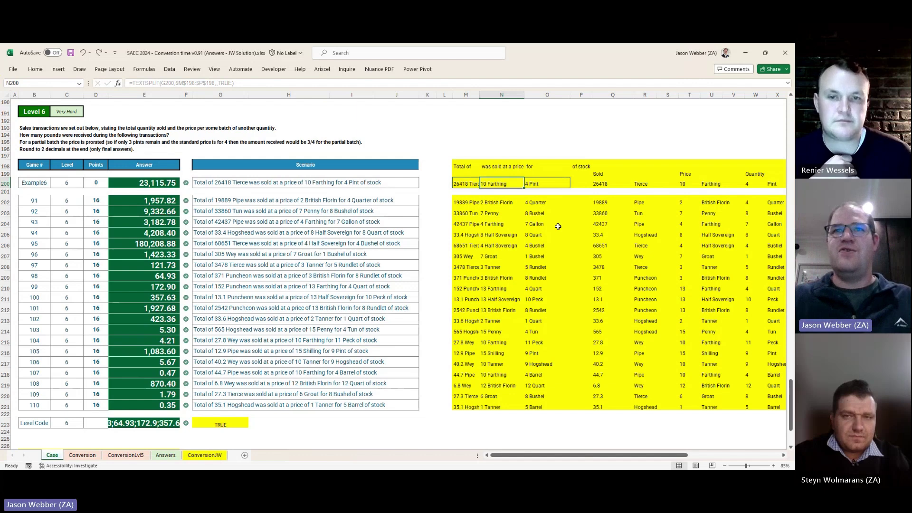
key(Right)
key(Right)
key(Right)
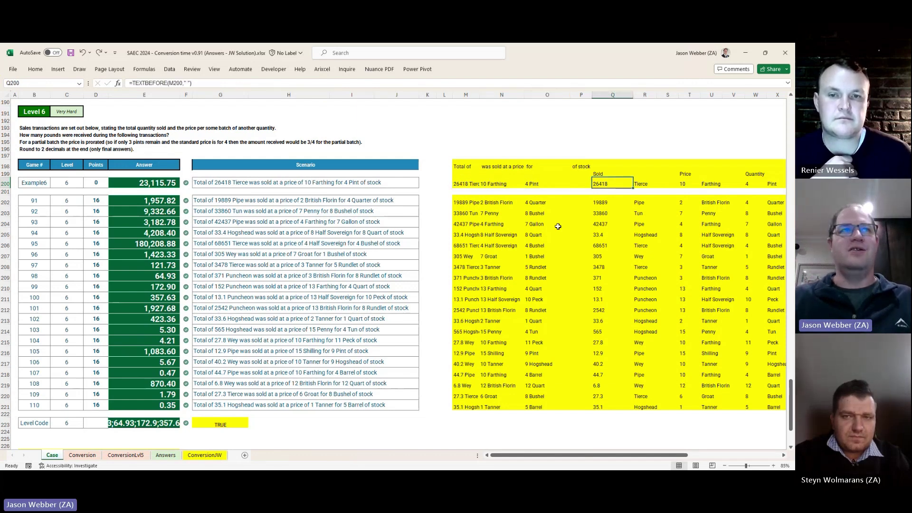
key(F2)
key(Escape)
key(Right)
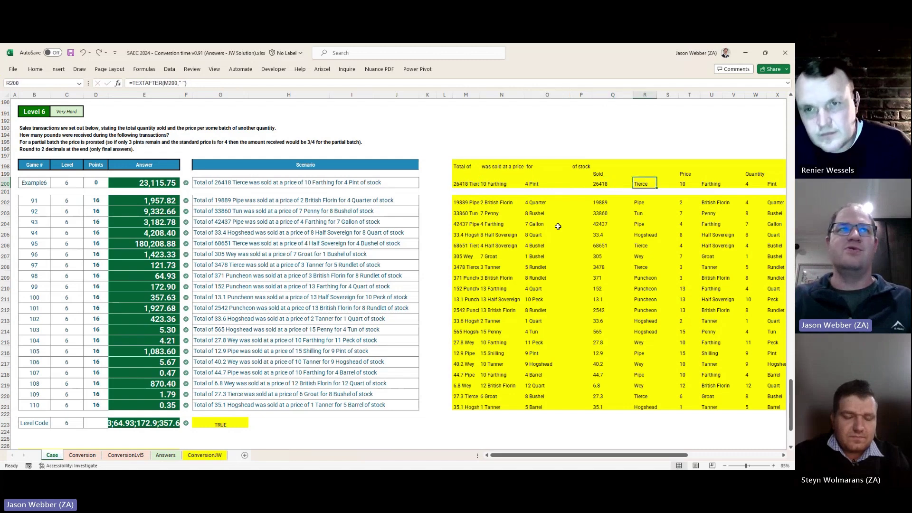
Step: Review the Price and Quantity splits across row 200, ending at the TEXTAFTER formula in X200
key(Right)
key(Right)
key(Right)
key(Right)
key(Right)
key(Right)
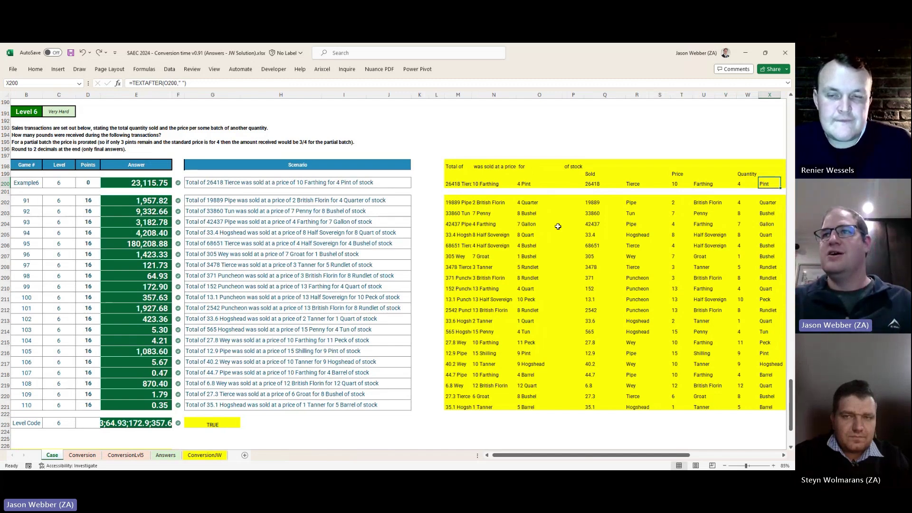
Step: Inspect the XLOOKUP formula in Z200 that finds the "Penny/" factor for the price unit in U200
key(Right)
key(Right)
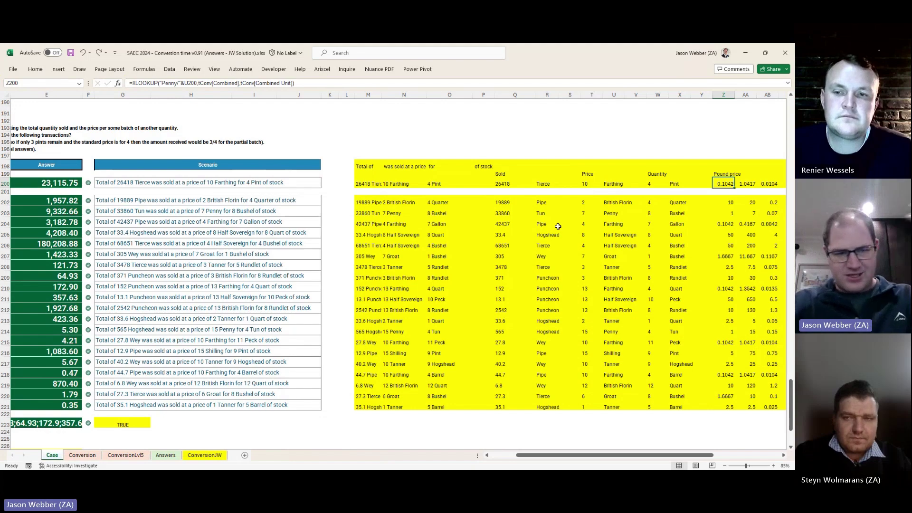
key(Right)
key(Right)
key(Right)
key(Left)
key(Left)
key(Left)
key(F2)
key(Escape)
Step: Inspect the T200*Z200 price formula in AA200 and the "/Gallon" label formula in AD200
key(Right)
key(F2)
key(Escape)
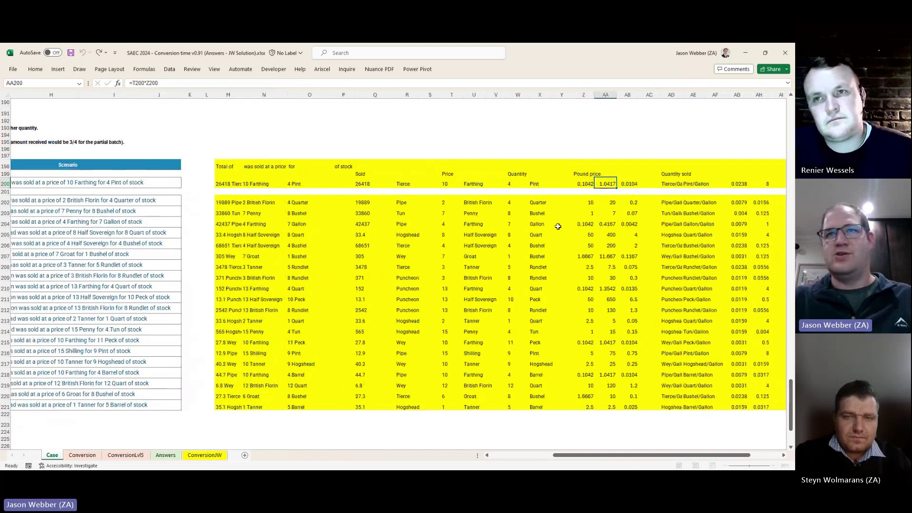
key(Escape)
key(Right)
key(Right)
key(Right)
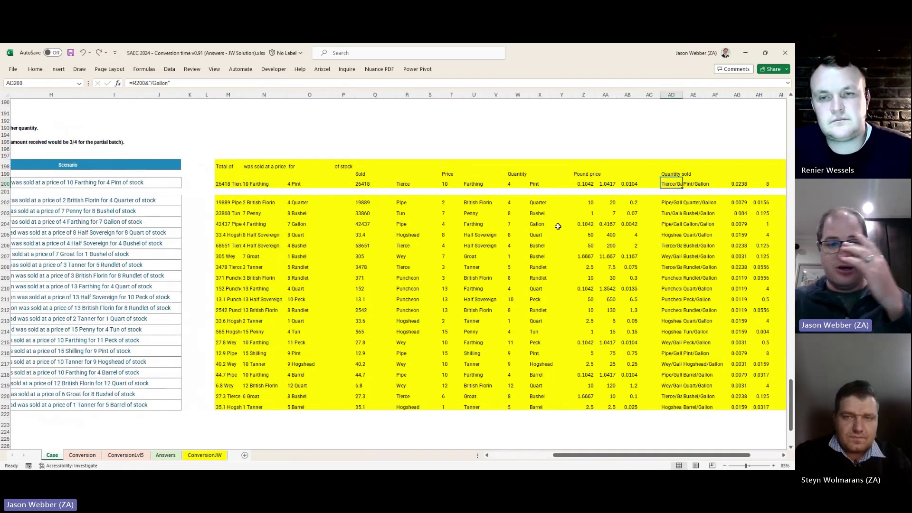
Step: Review the gallon conversion factors in AG200 and AH200 and inspect the AH200/AG200*Q200 quantity formula in AJ200
key(Right)
key(Right)
key(Right)
key(Right)
key(Right)
key(Right)
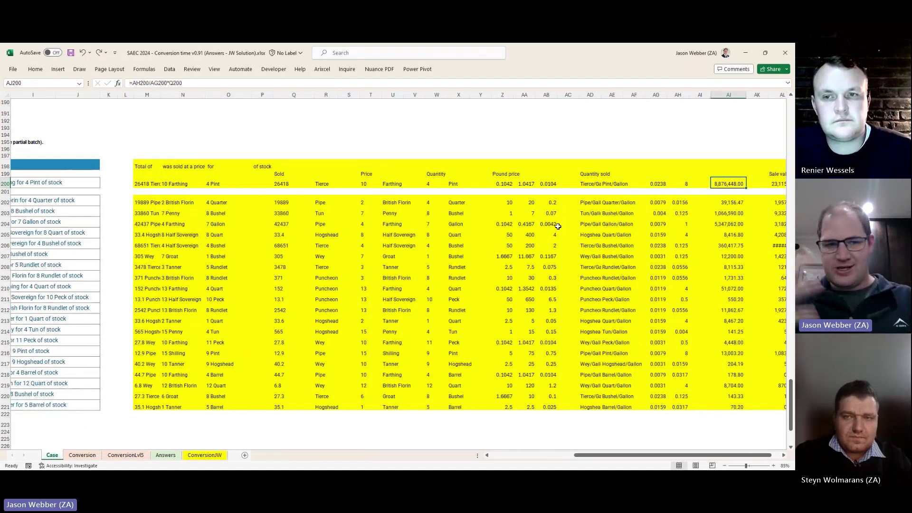
Step: Inspect the ROUND formula in AL200 that calculates the sale value from AJ200, W200 and AB200
key(Right)
key(Right)
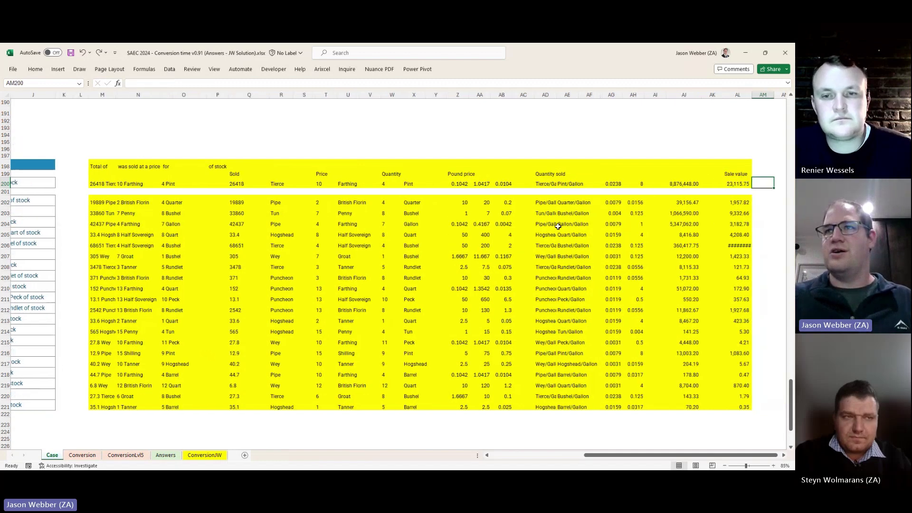
key(F2)
key(Escape)
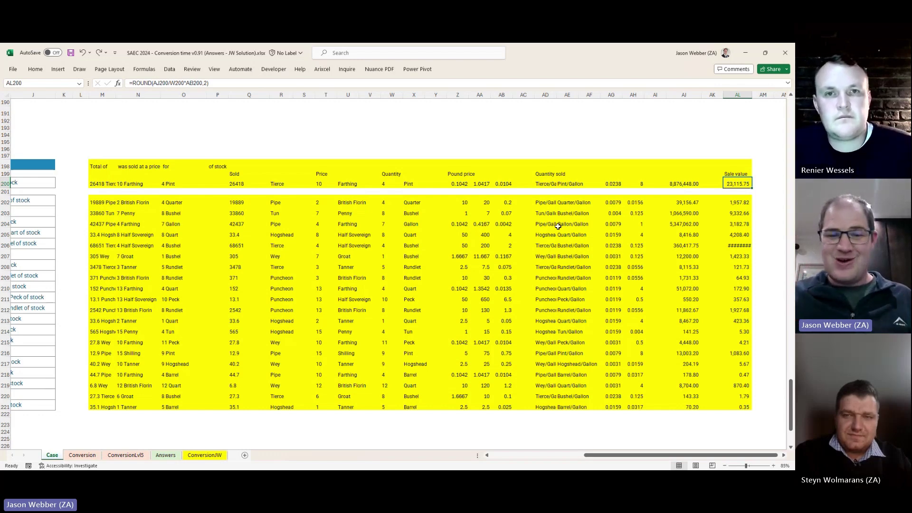
Step: Retrace the row 200 working columns from the sale value in AL200 through the price unit in U200 toward the scenario text
key(Left)
key(Left)
key(Left)
key(Left)
key(Left)
key(Left)
key(Left)
key(Left)
key(Left)
key(Left)
key(Left)
key(Left)
key(Left)
key(Left)
key(Left)
key(Left)
key(Left)
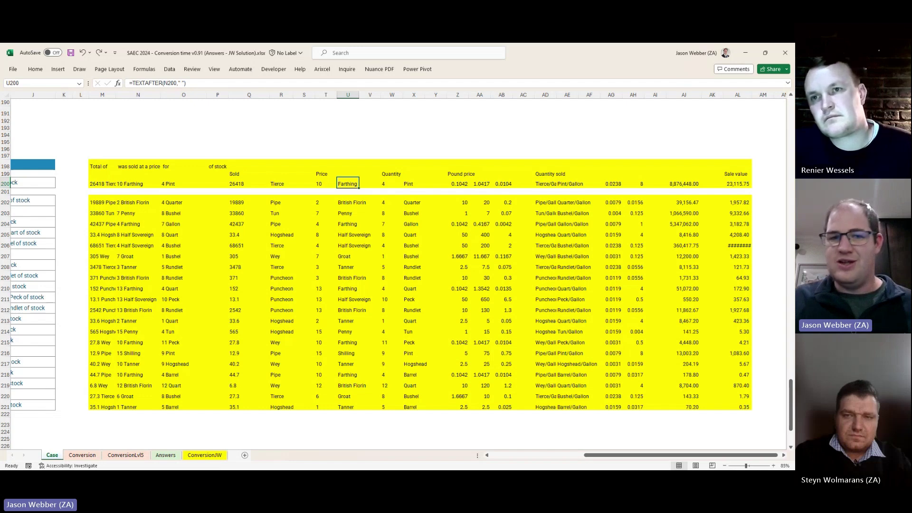
key(Left)
key(Left)
key(Left)
key(Left)
key(Left)
key(Left)
key(Left)
key(Left)
key(Left)
key(Left)
key(Left)
key(Left)
key(Left)
key(Left)
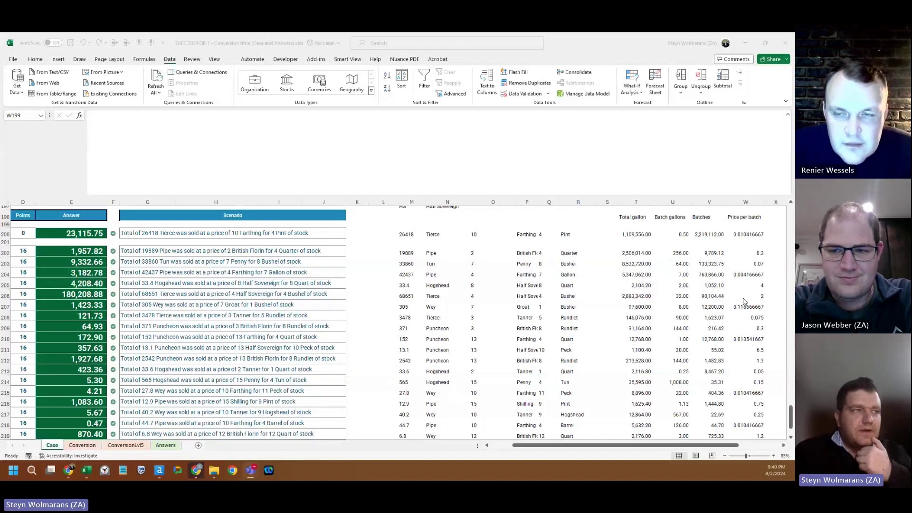
Step: Inspect the XLOOKUP-based Total gallon formula in T202 and the T200/U200 Batches formula in V200
click(645, 253)
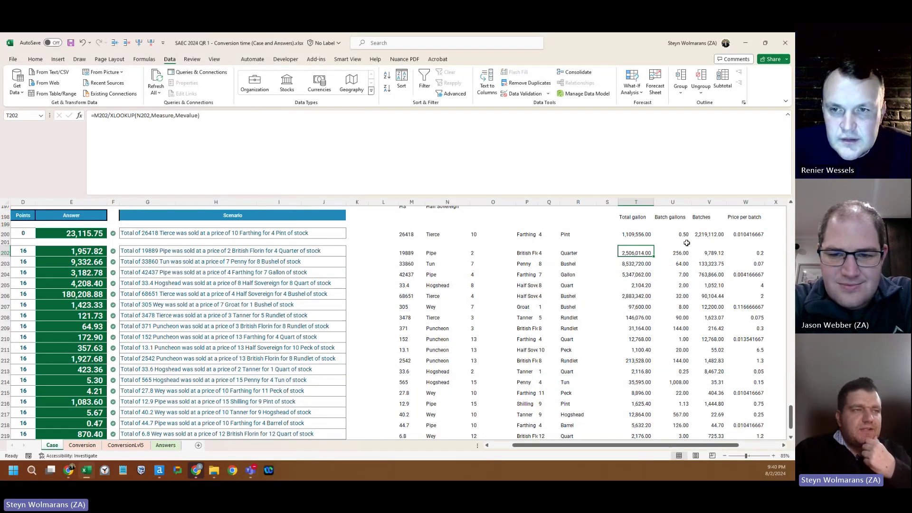
click(711, 234)
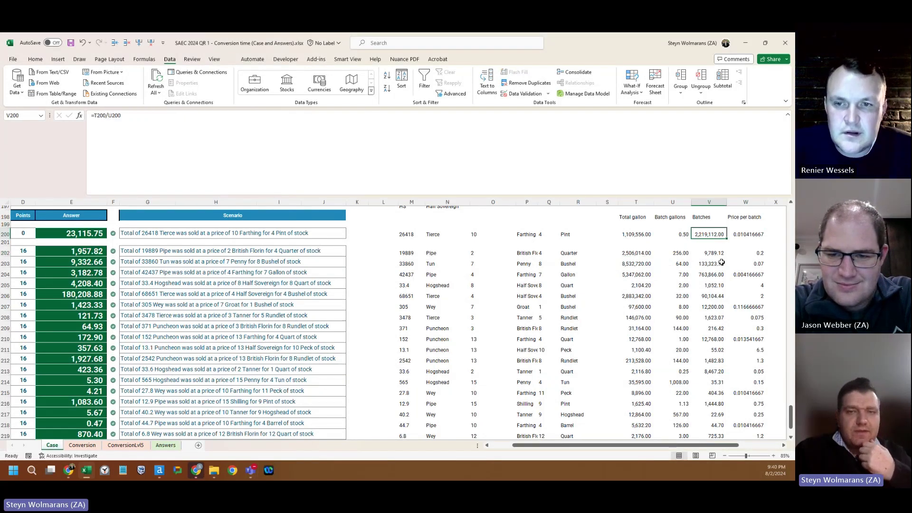
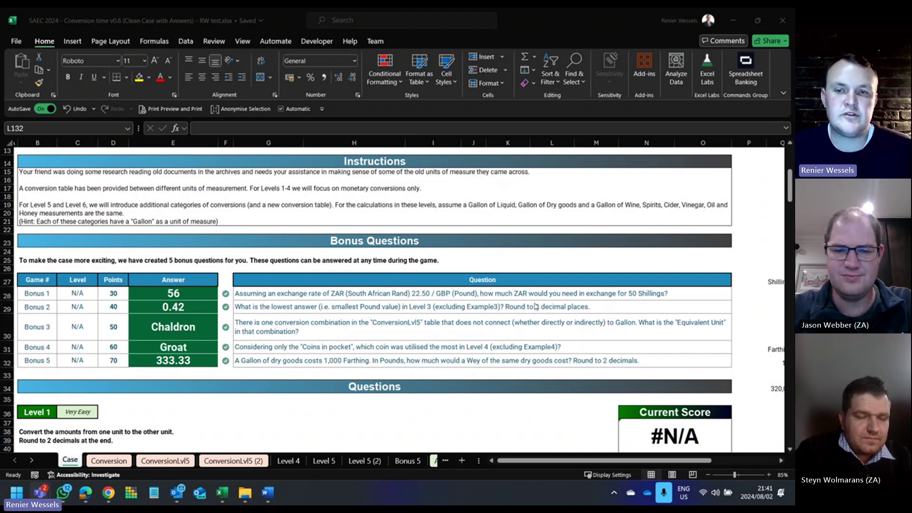
Step: Inspect the Bonus 1 working in Q28:T28 that converts 50 Shillings to Pennies, Pounds and ZAR
click(572, 462)
drag(587, 463, 648, 462)
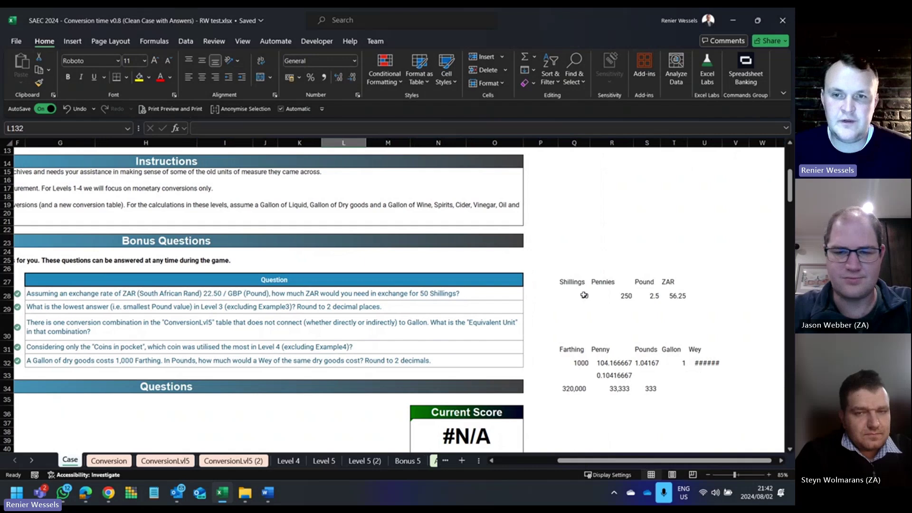
click(585, 296)
click(628, 296)
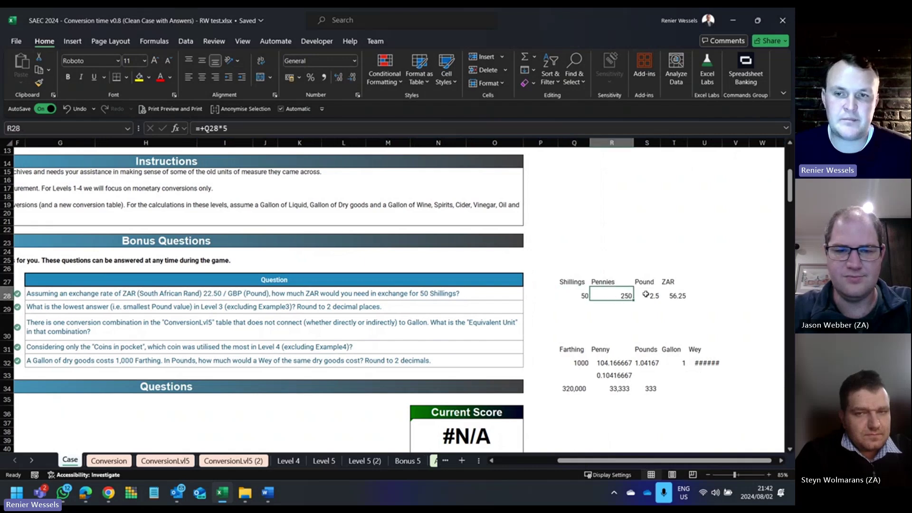
click(645, 295)
click(674, 297)
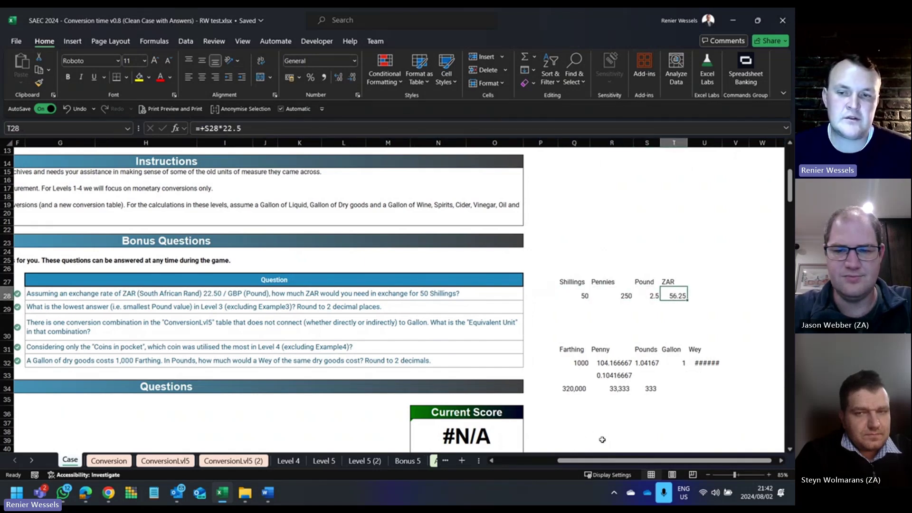
drag(627, 461, 612, 461)
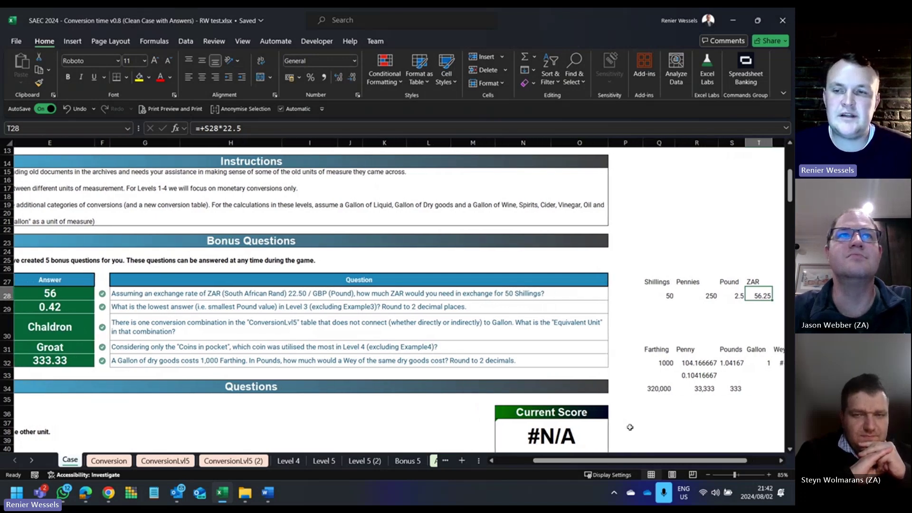
Step: Try the comma number format on the Bonus 1 answer in E28, and undo the format change
click(53, 293)
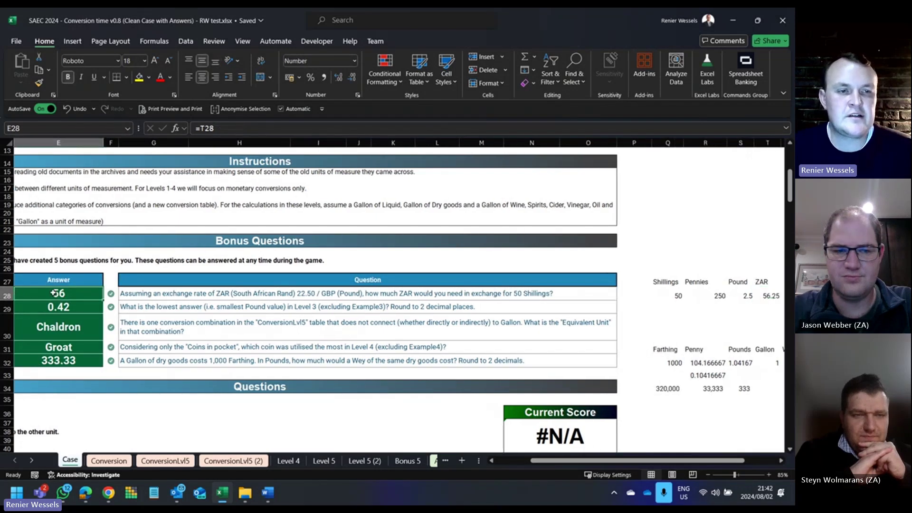
click(324, 77)
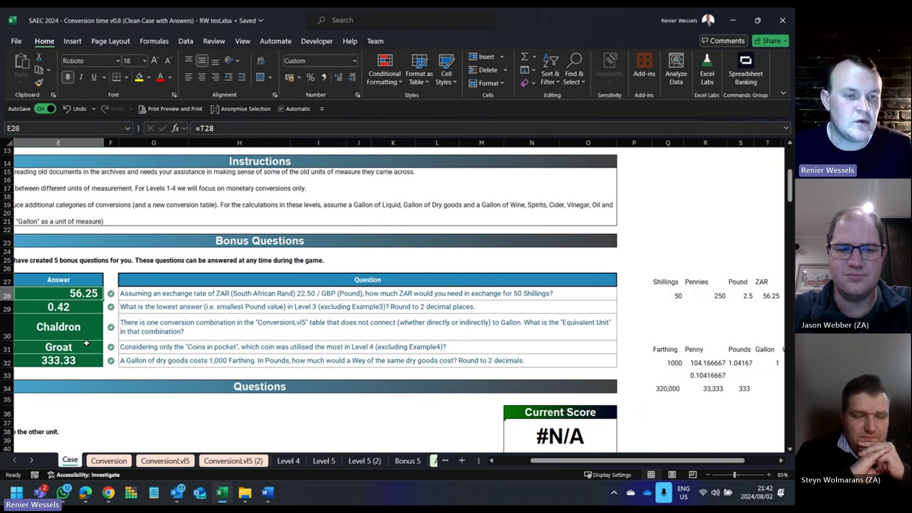
key(ctrl+z)
key(ctrl+z)
key(ctrl+z)
key(ctrl+z)
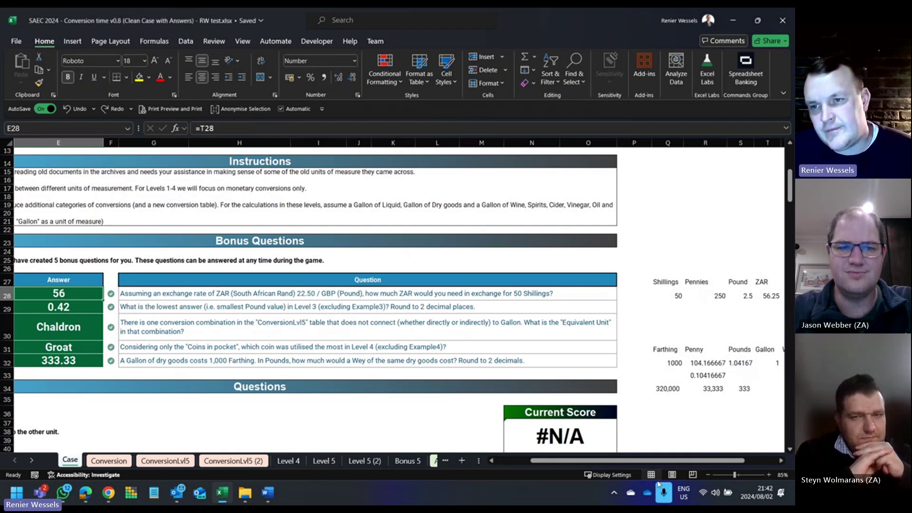
Step: Recheck the Bonus 1 ZAR formula in T28, and inspect the Bonus 2 question with its MIN(E99#) formula in E29
click(766, 296)
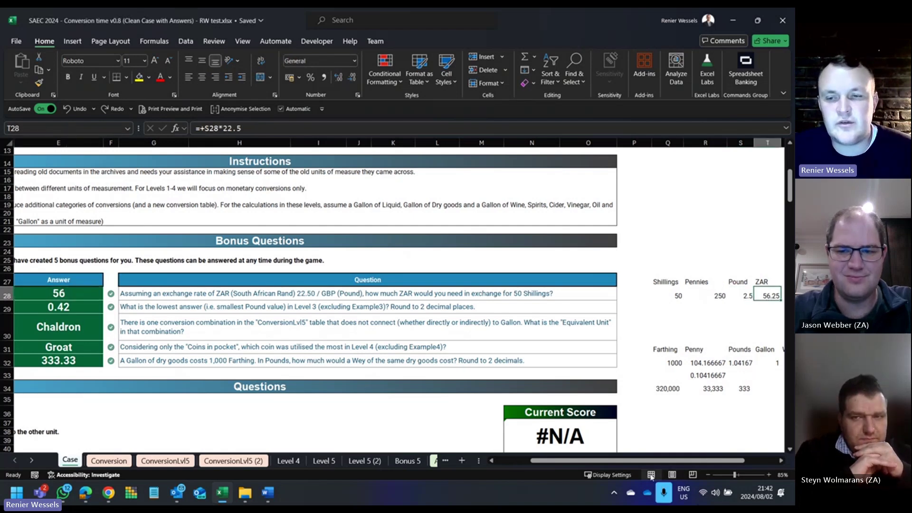
drag(649, 462, 613, 467)
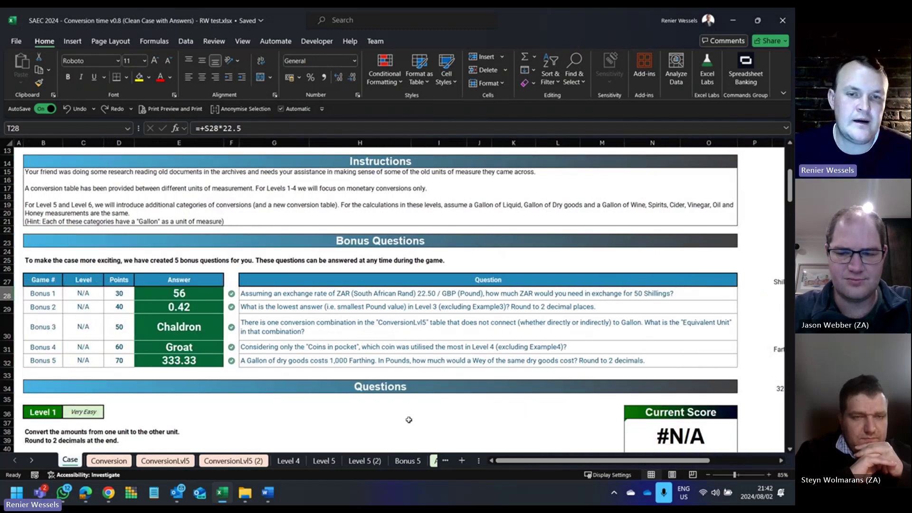
click(265, 306)
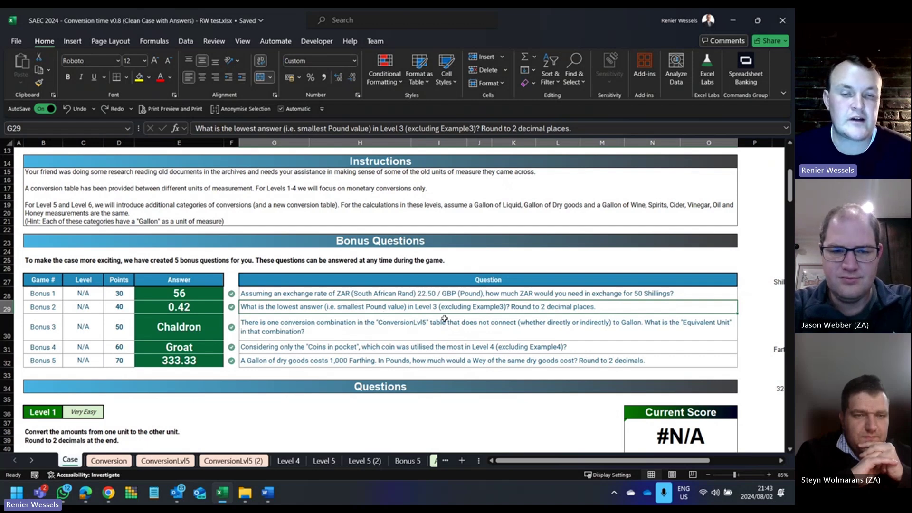
click(199, 307)
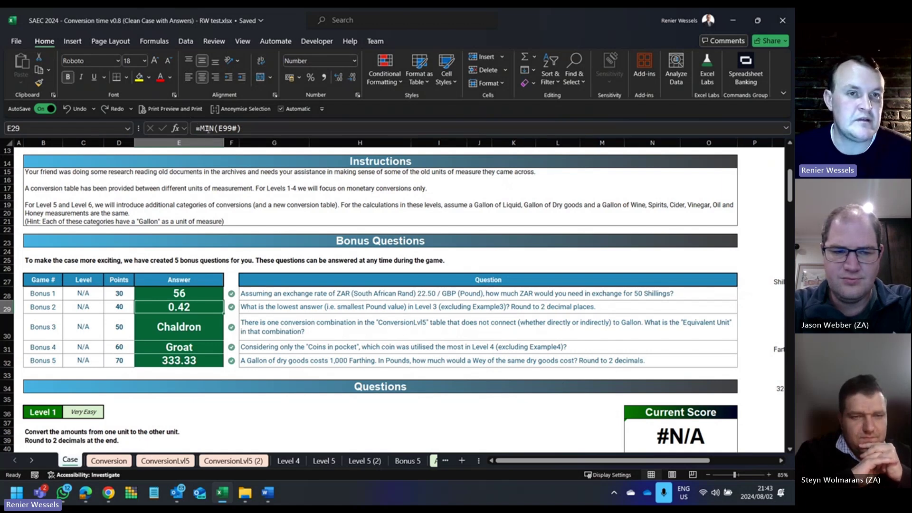
click(214, 128)
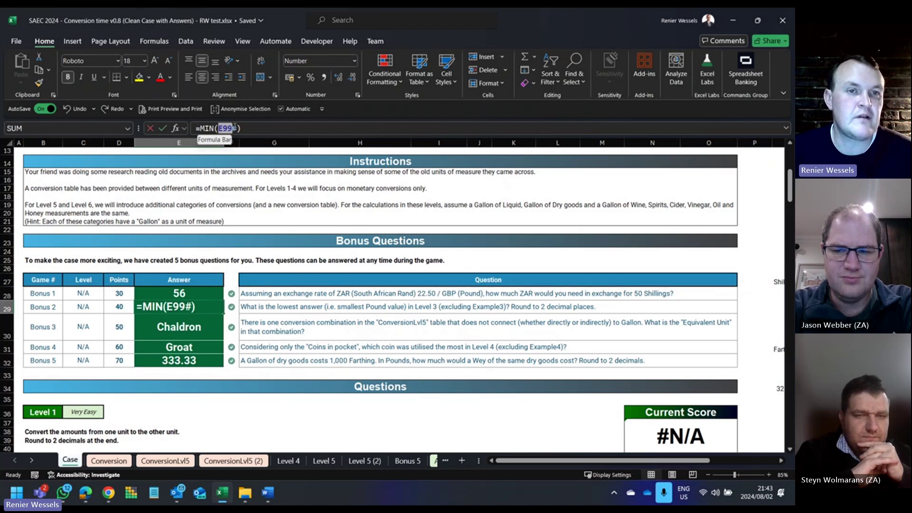
drag(218, 129, 236, 128)
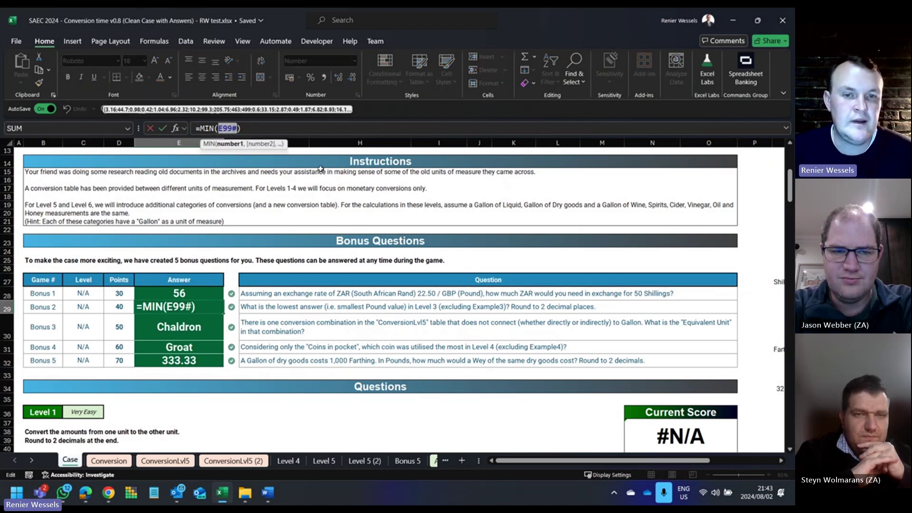
key(Return)
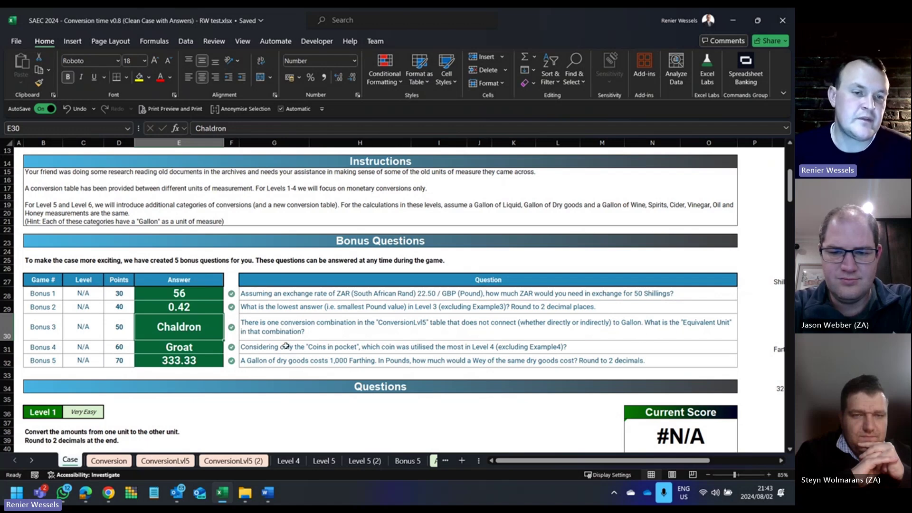
Step: Examine the ConversionLvl5 and ConversionLvl5 (2) tables for the Bonus 3 combination that does not connect to Gallon, and return to the Case sheet
mouse_move(85, 493)
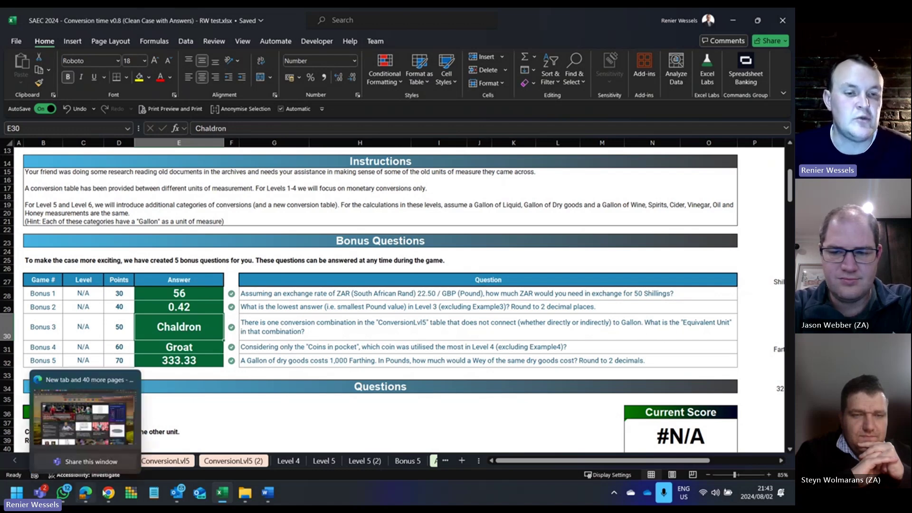
click(183, 465)
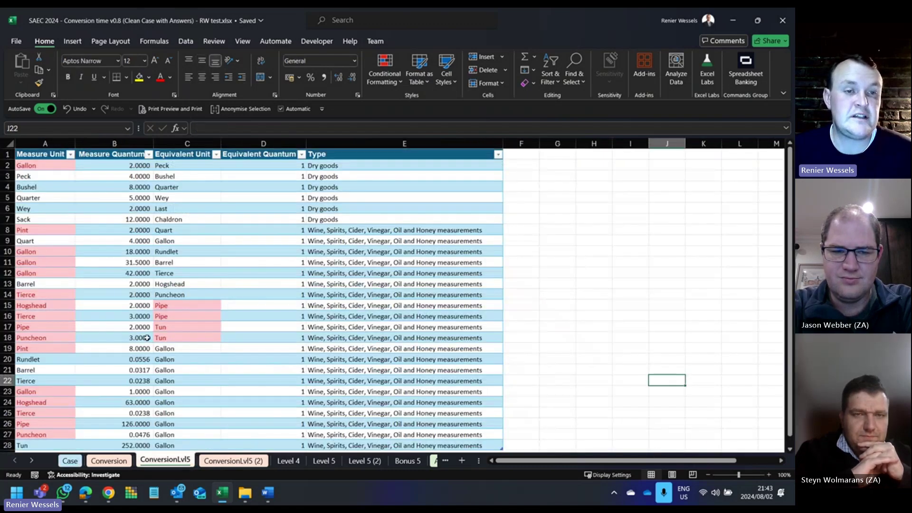
click(224, 460)
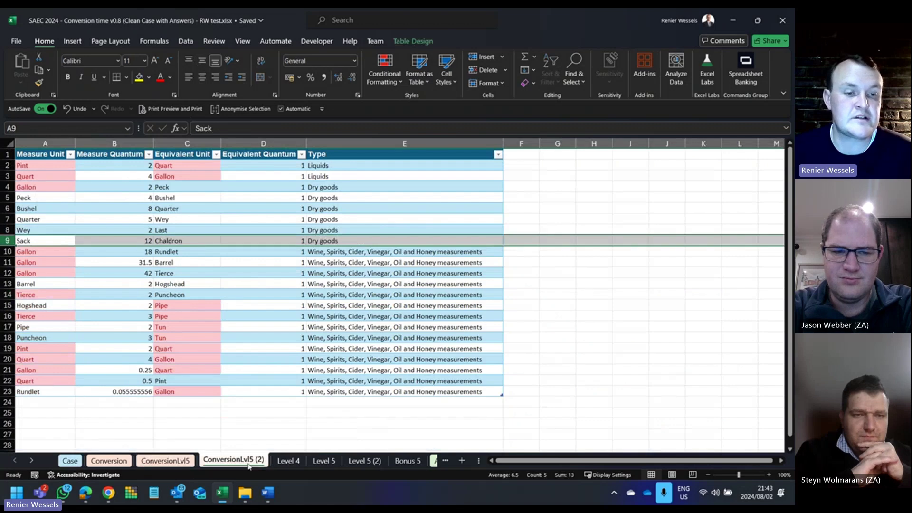
click(171, 465)
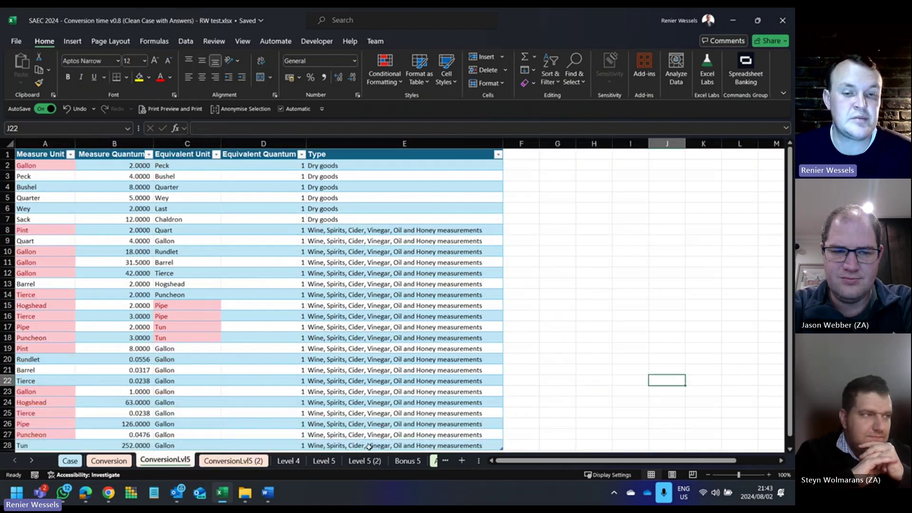
click(69, 460)
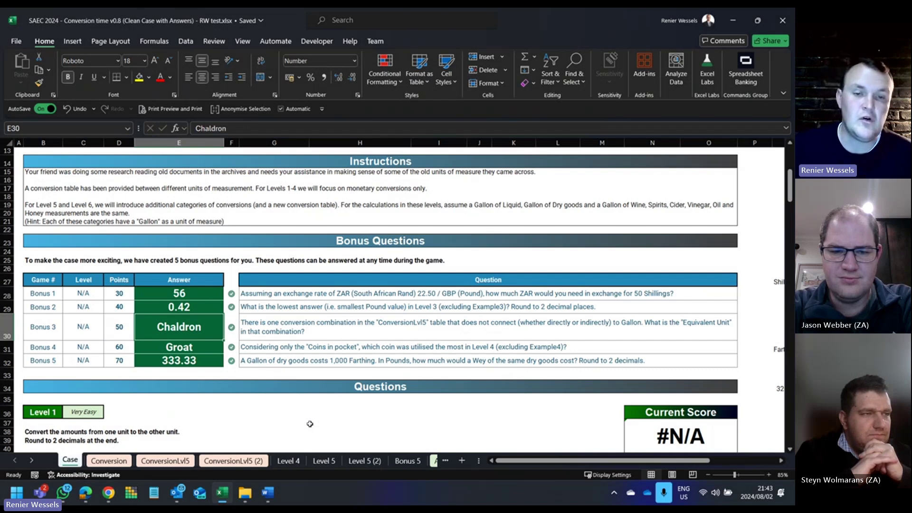
Step: Review the Bonus 4 question on the most utilised coin against the Level 4 answers and "Coins in pocket" column
mouse_move(508, 347)
mouse_down()
mouse_move(511, 356)
mouse_move(509, 346)
mouse_up()
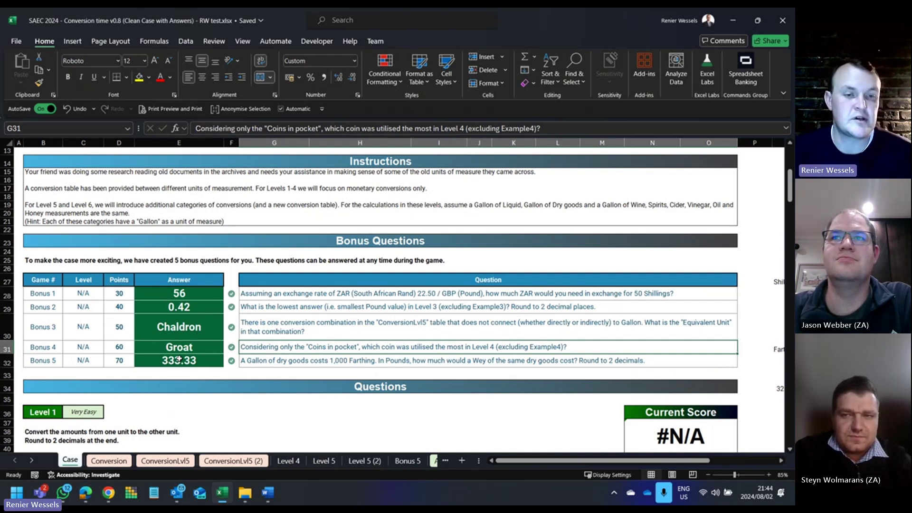
scroll(178, 359, down, 20)
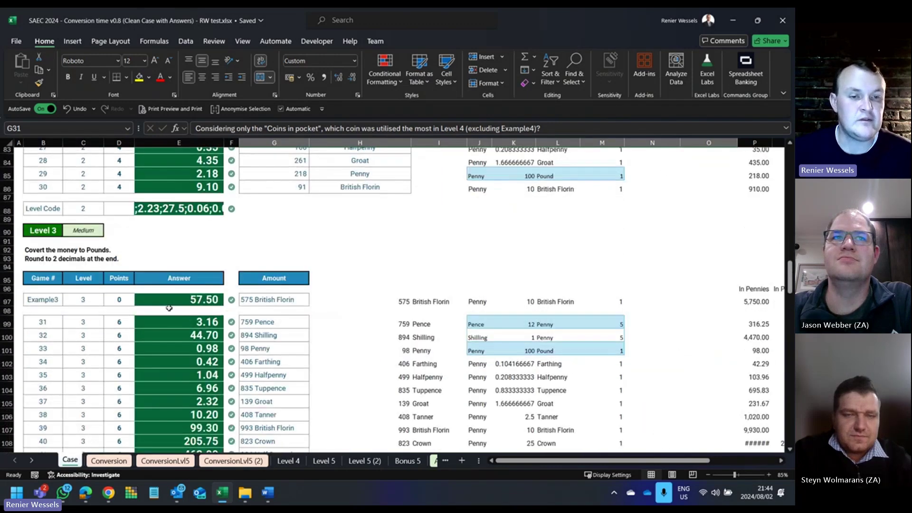
scroll(168, 311, down, 2)
drag(179, 236, 188, 386)
scroll(189, 386, down, 1)
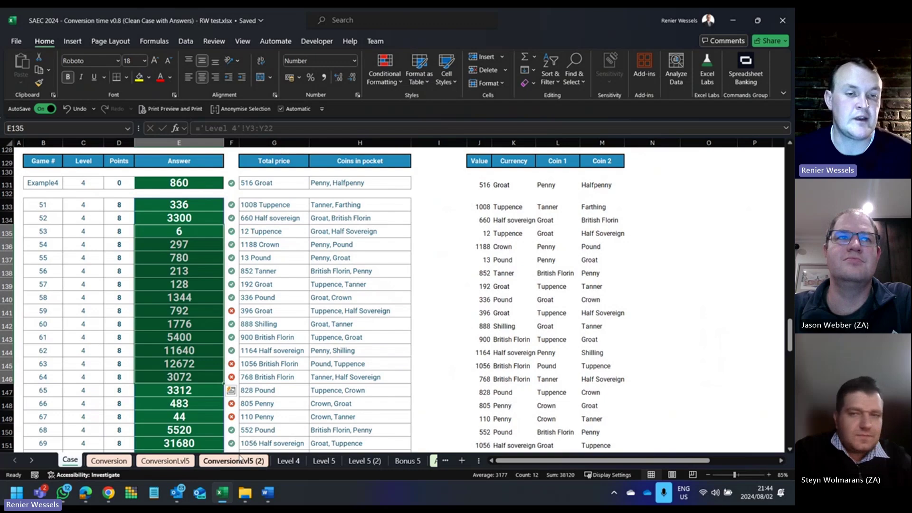
scroll(230, 315, up, 20)
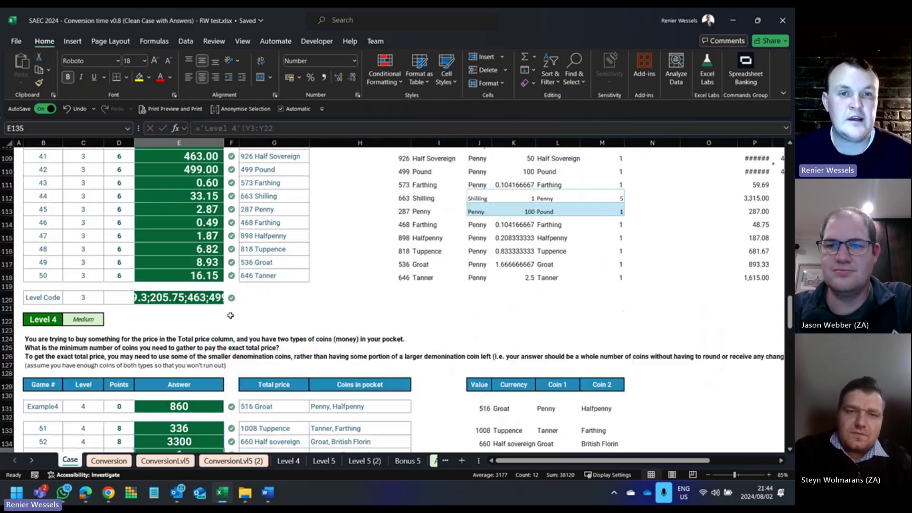
scroll(230, 315, down, 4)
scroll(230, 316, down, 6)
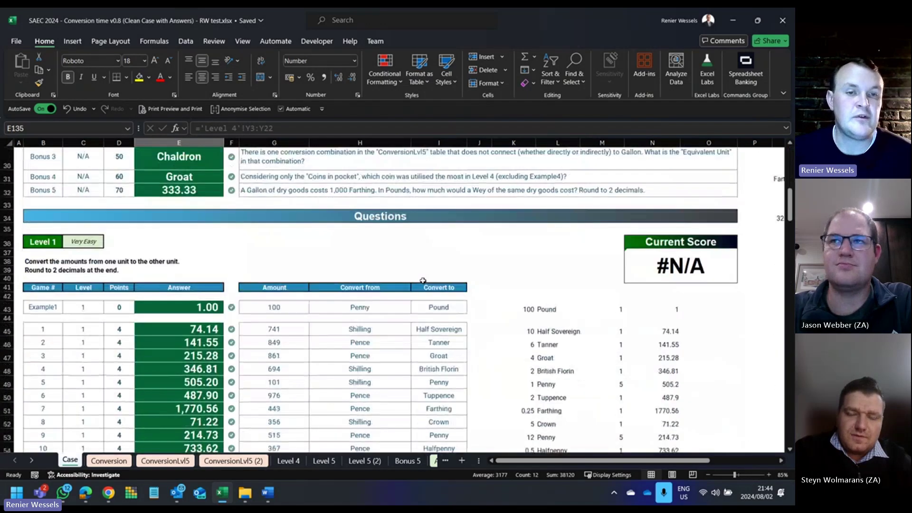
scroll(301, 276, up, 2)
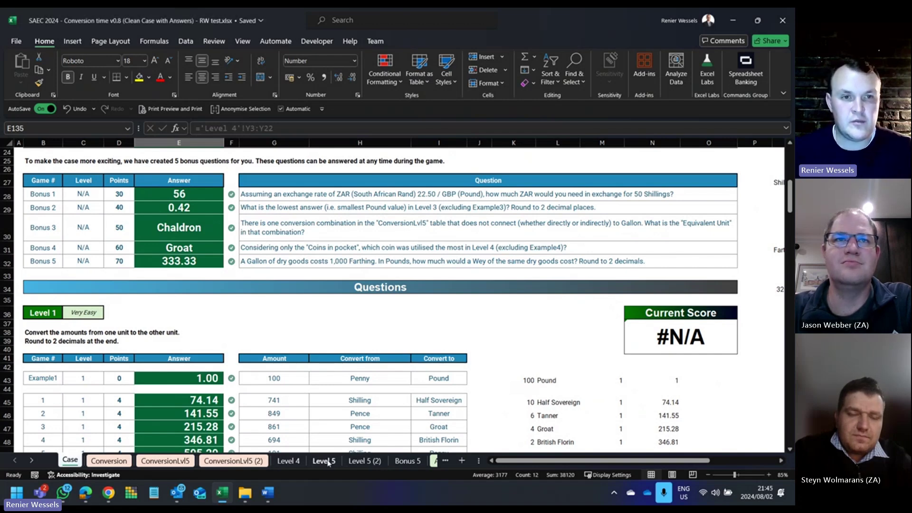
Step: On the Level 4 sheet, inspect the MIN formula in Y2, the XLOOKUP in Z2 and the coin list in Z2:Z22
click(288, 460)
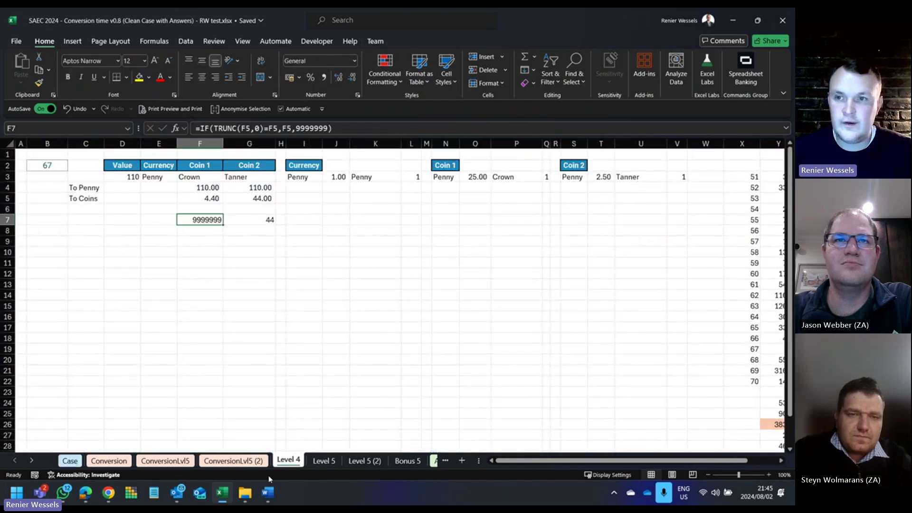
drag(621, 460, 716, 458)
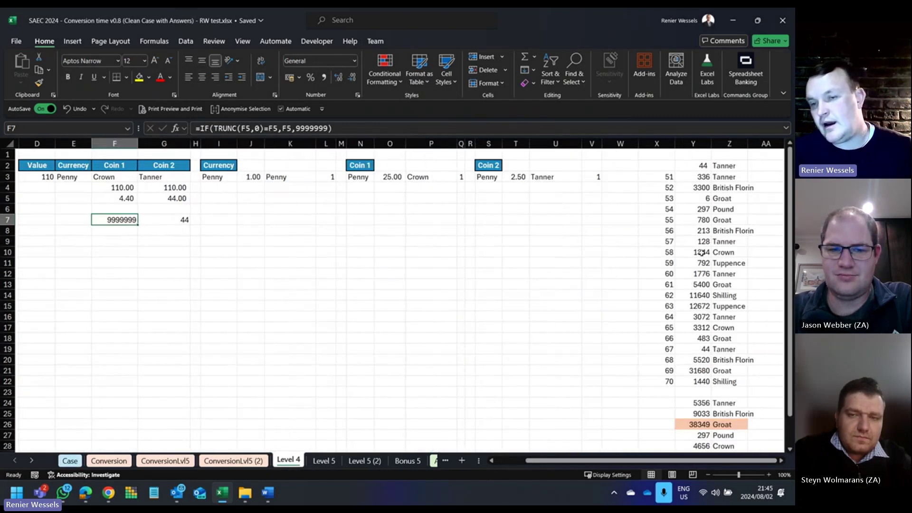
click(702, 166)
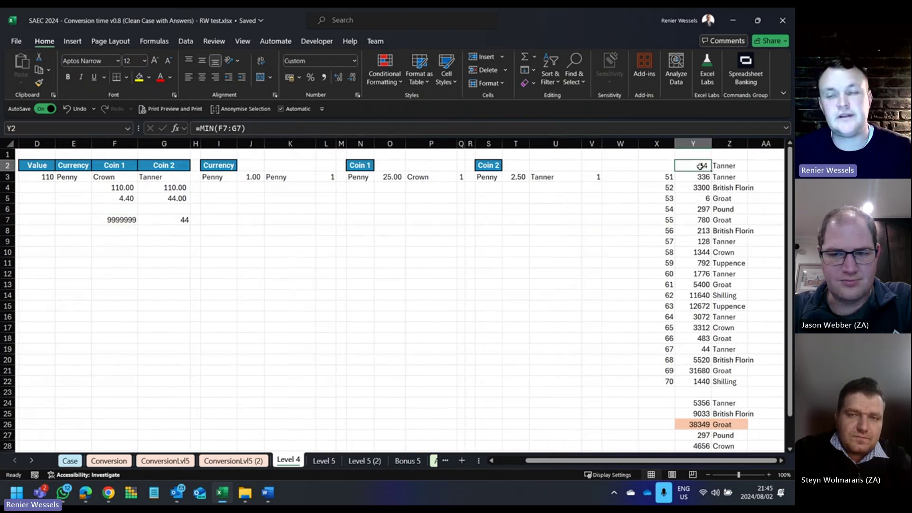
click(720, 162)
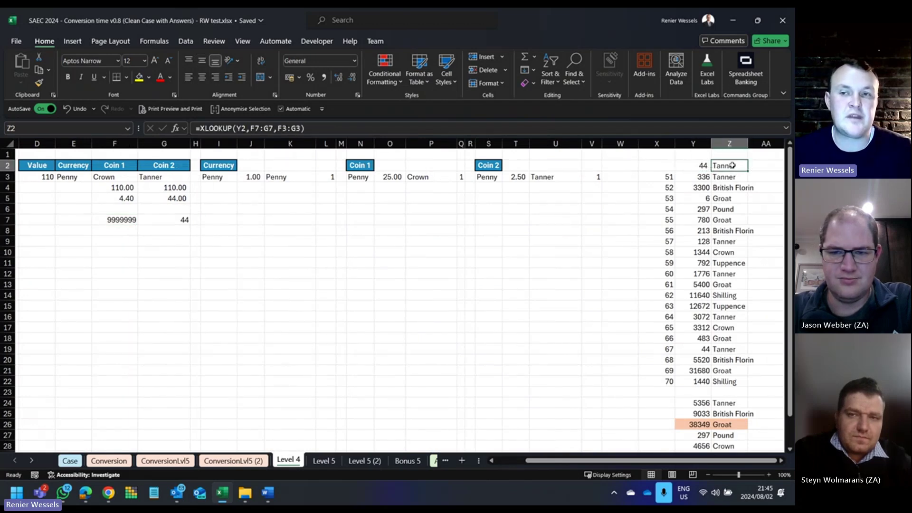
drag(727, 166, 747, 385)
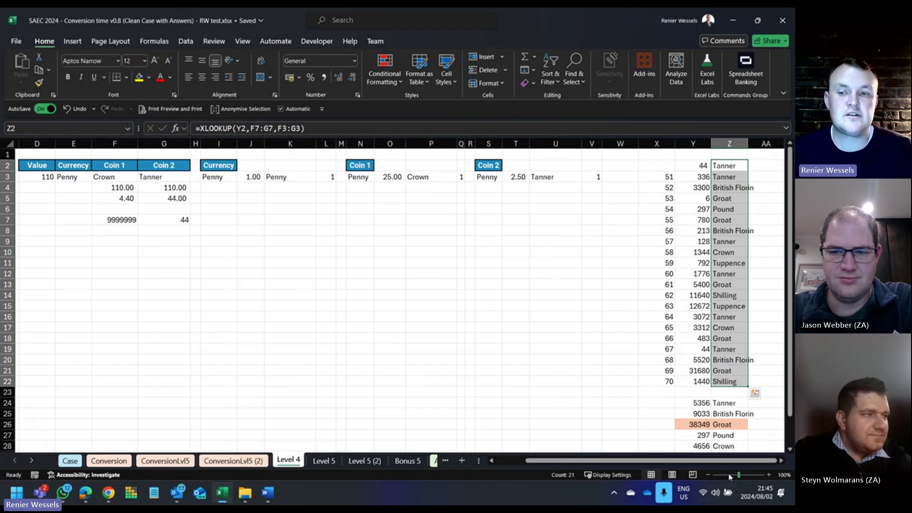
Step: Inspect the UNIQUE coin list in Z24 and the SUMIF totals beside it, and return to the Bonus 4 answer on the Case sheet
click(723, 403)
scroll(724, 333, down, 4)
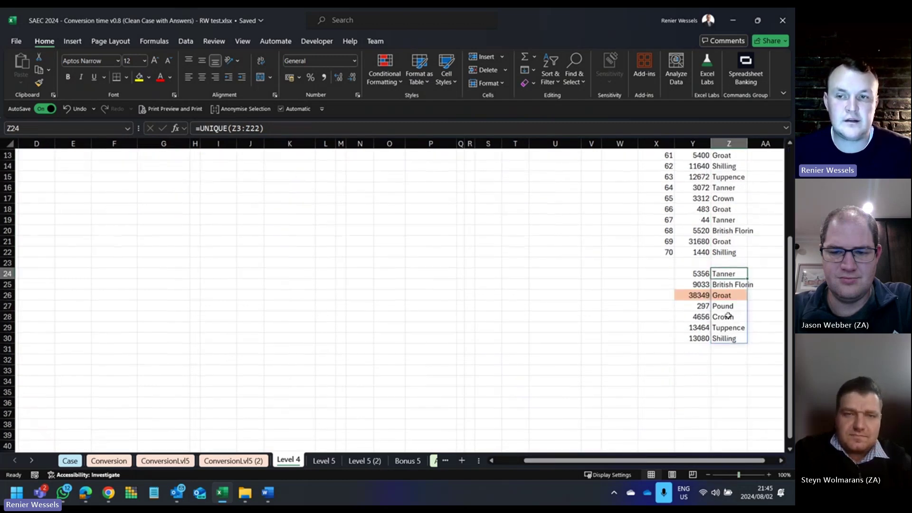
scroll(724, 283, up, 1)
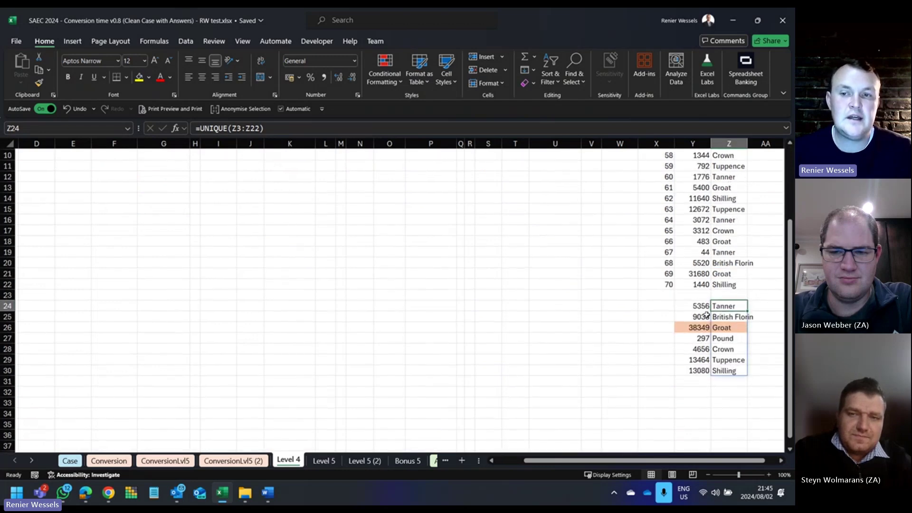
click(696, 327)
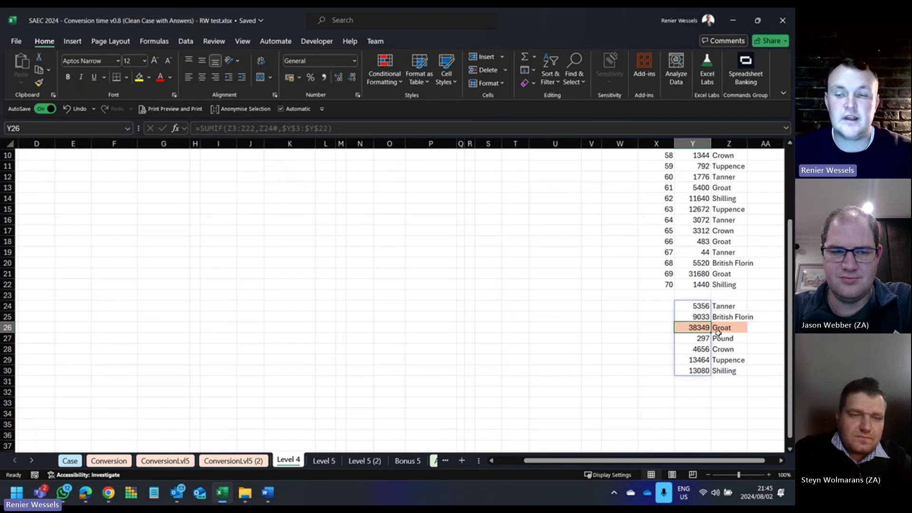
scroll(725, 332, up, 1)
scroll(725, 385, up, 1)
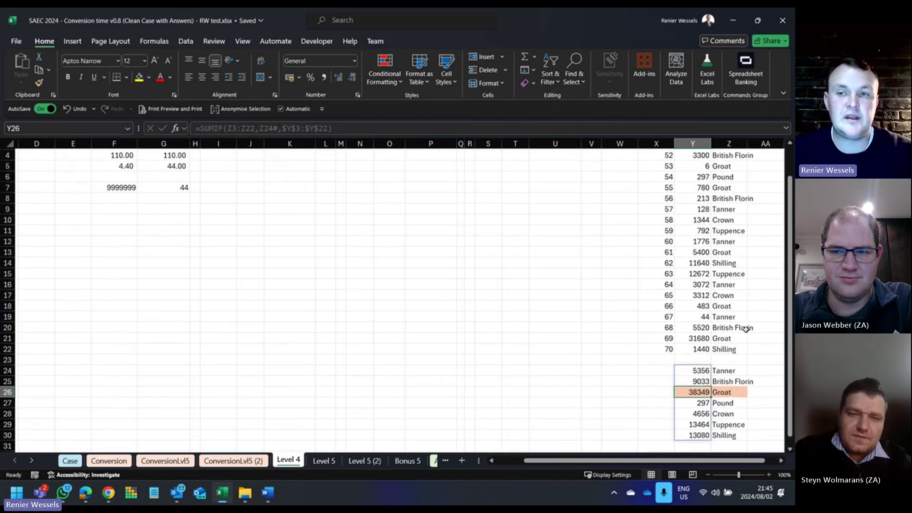
scroll(735, 318, up, 1)
scroll(742, 279, up, 1)
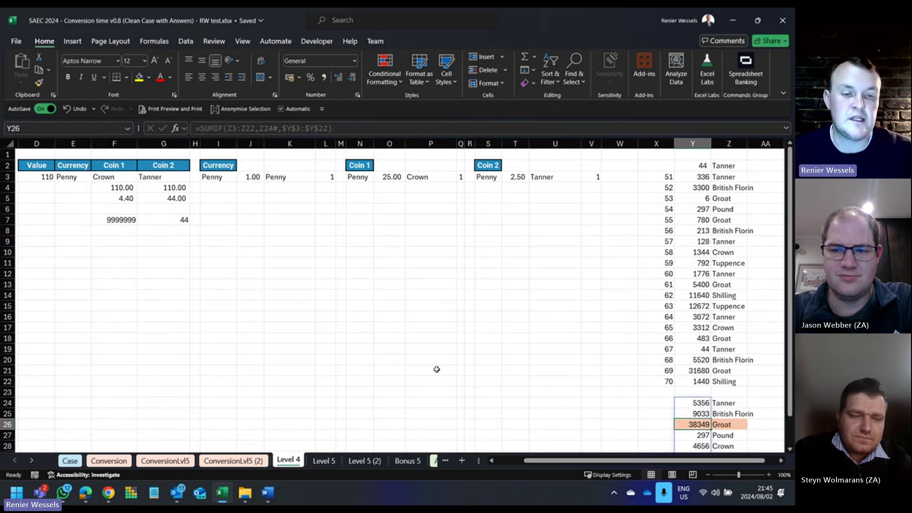
click(72, 461)
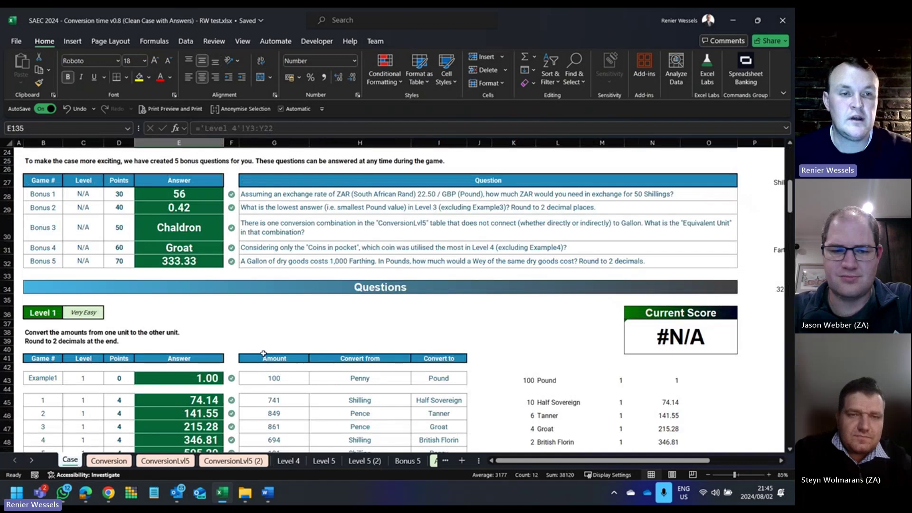
drag(118, 247, 197, 247)
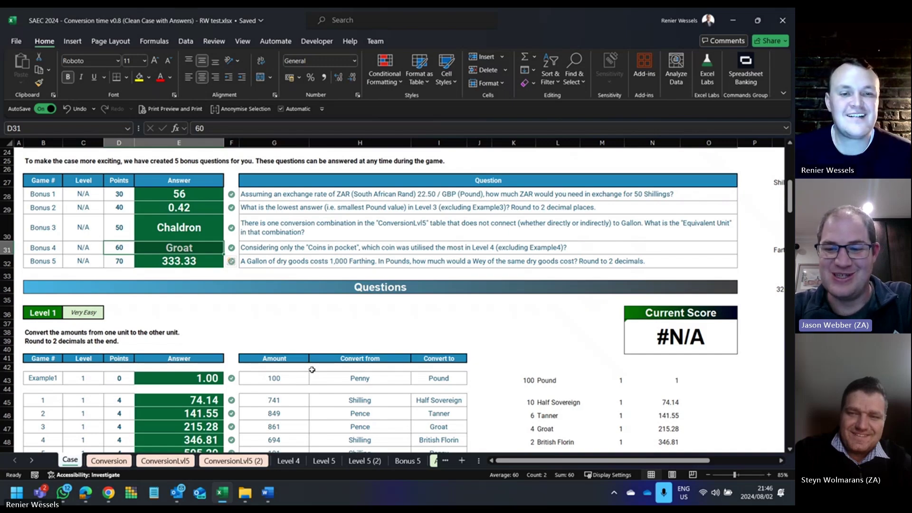
Step: Review the Level 4 answers on the Case sheet and the Coin 1 and Coin 2 columns split from "Coins in pocket"
scroll(161, 429, down, 20)
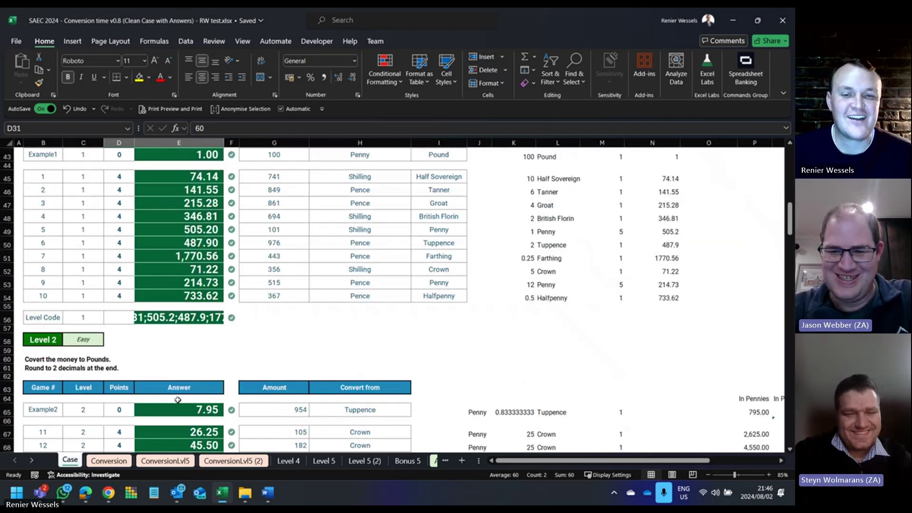
scroll(177, 399, down, 6)
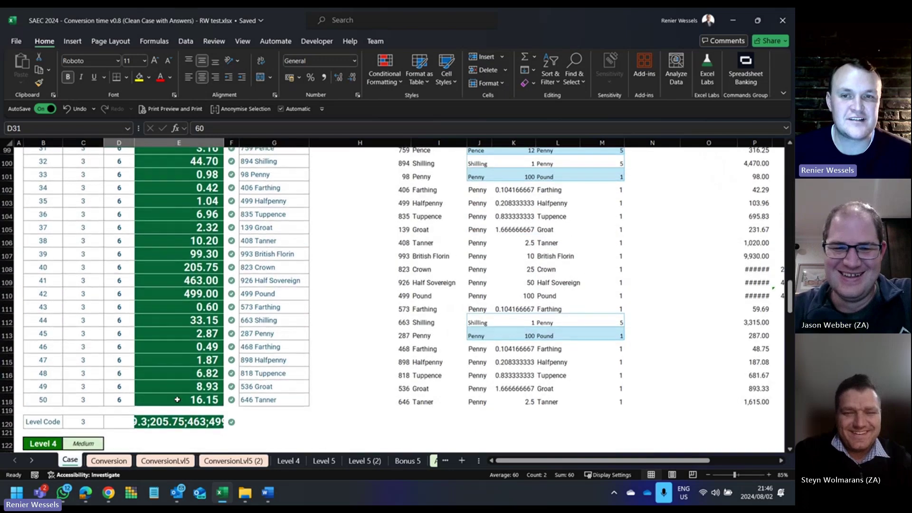
scroll(177, 399, down, 5)
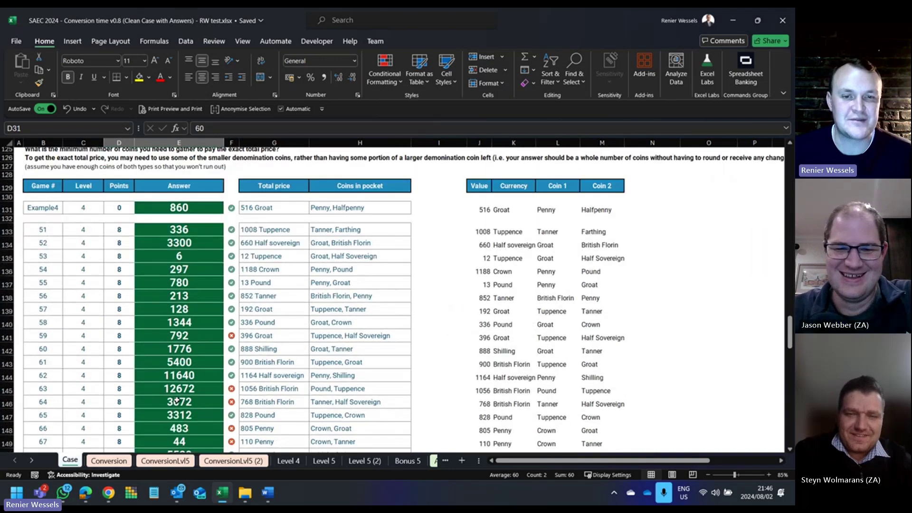
scroll(314, 331, up, 2)
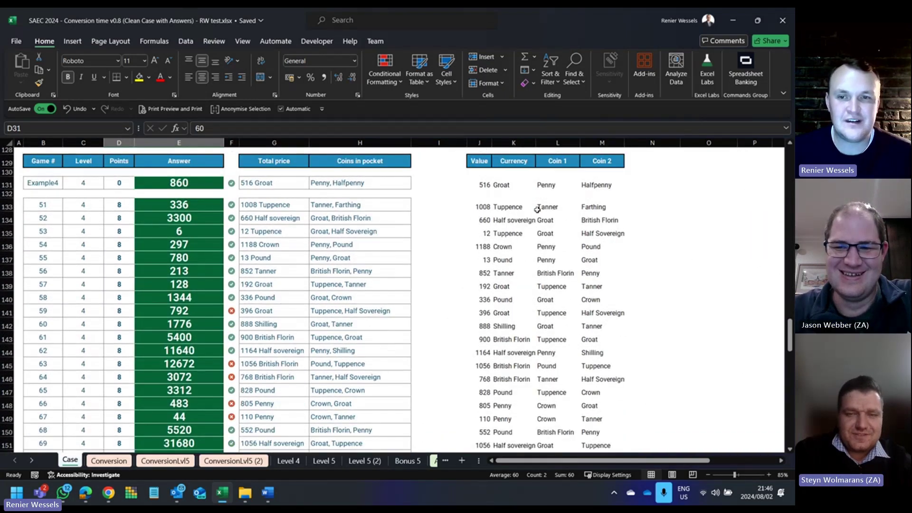
scroll(536, 209, down, 1)
scroll(579, 164, up, 1)
drag(544, 187, 595, 455)
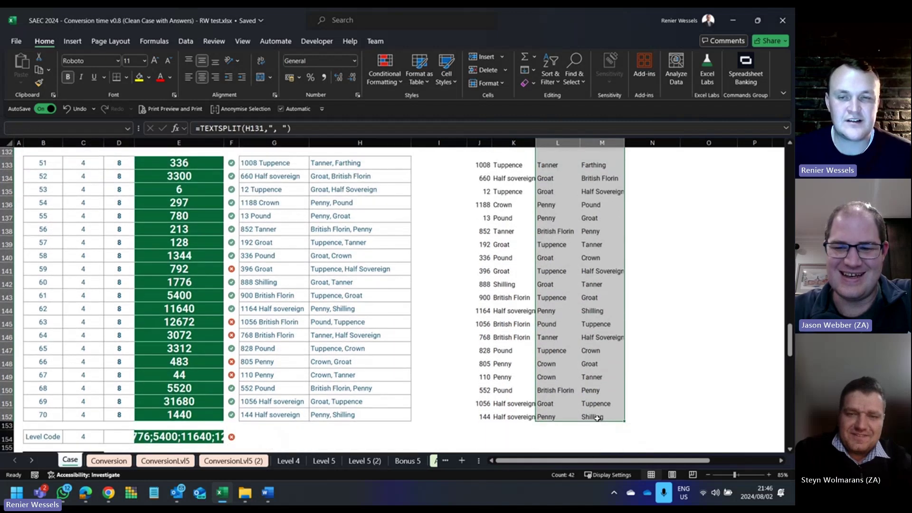
scroll(611, 379, up, 3)
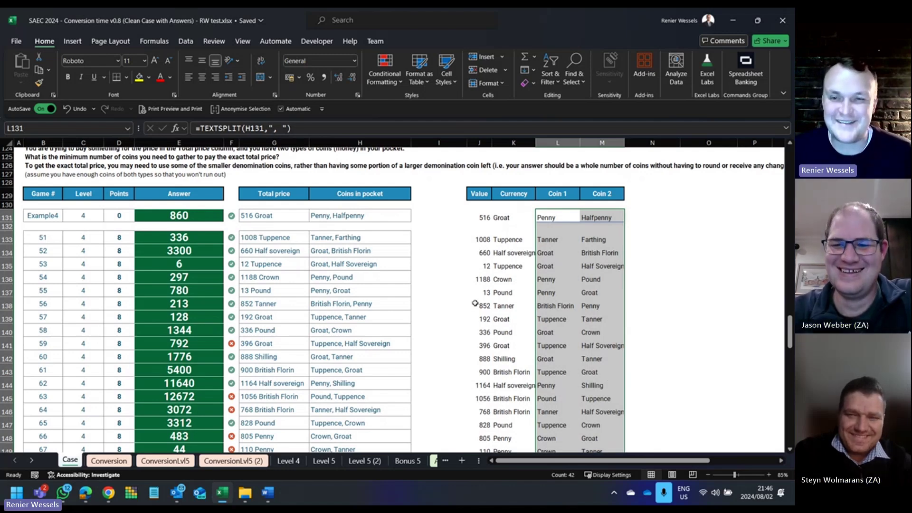
Step: Examine the Bonus 5 row and its question on the price of a Wey of dry goods in Pounds
scroll(563, 291, up, 20)
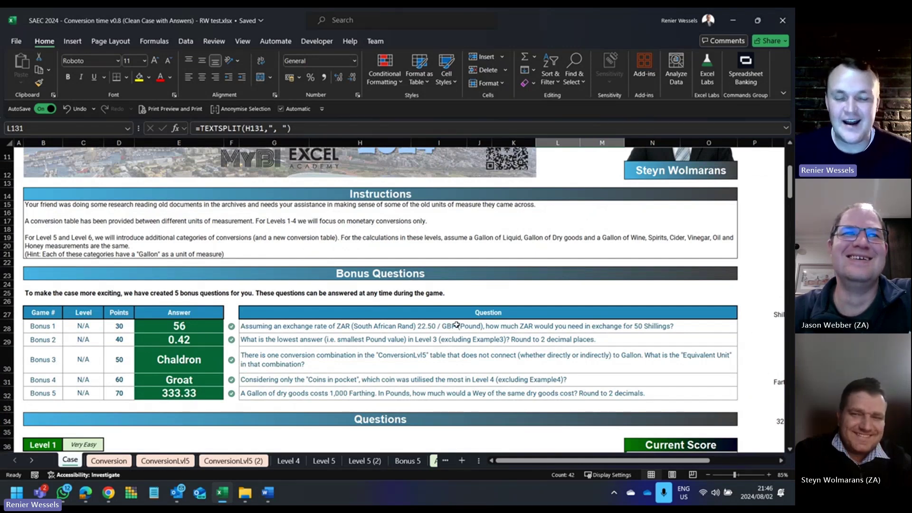
click(35, 392)
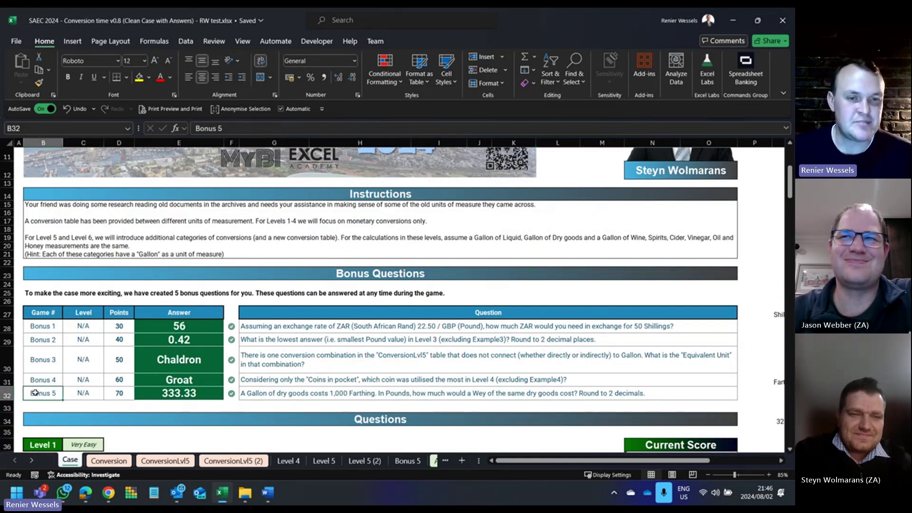
drag(34, 393, 325, 393)
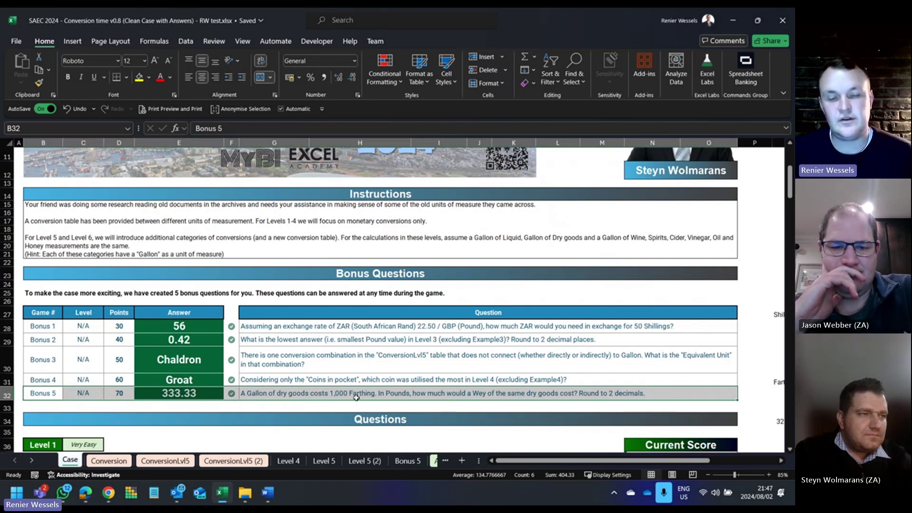
click(292, 392)
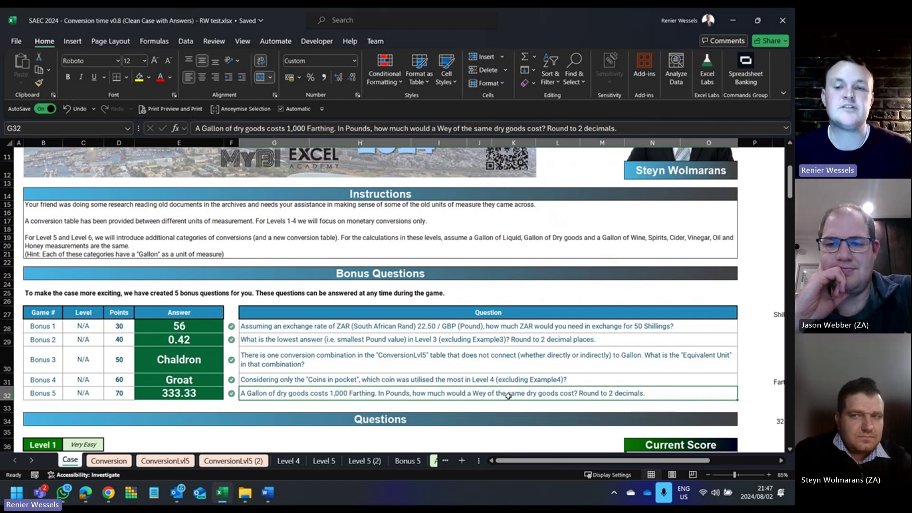
Step: Inspect the Bonus 5 Wey formula in U32, and autofit column U to its contents
drag(586, 461, 652, 454)
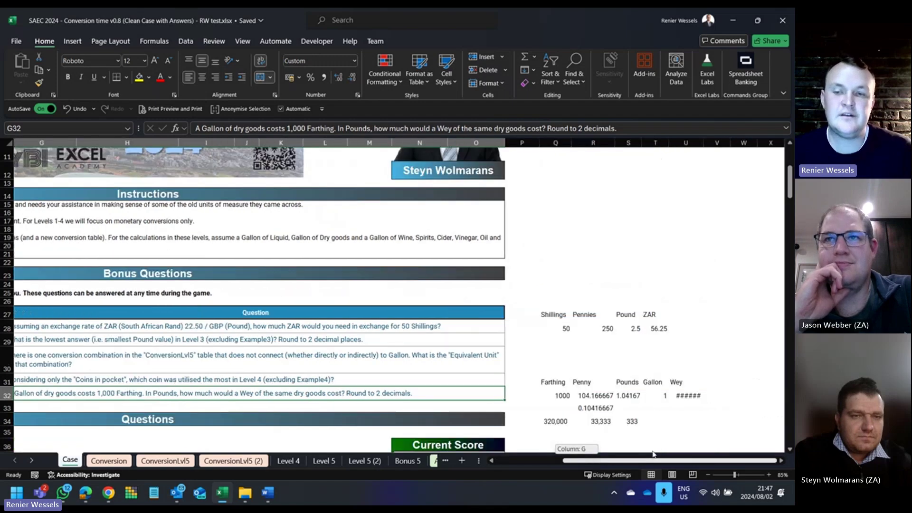
click(686, 395)
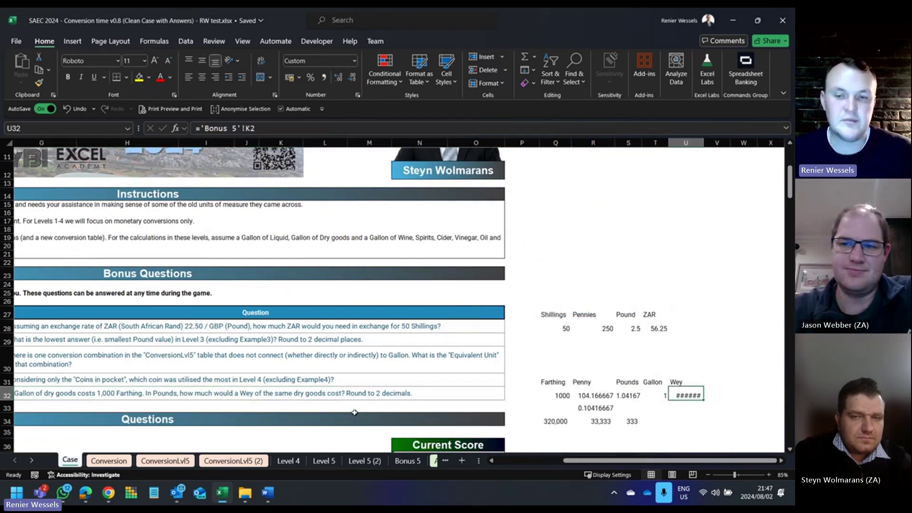
double_click(703, 142)
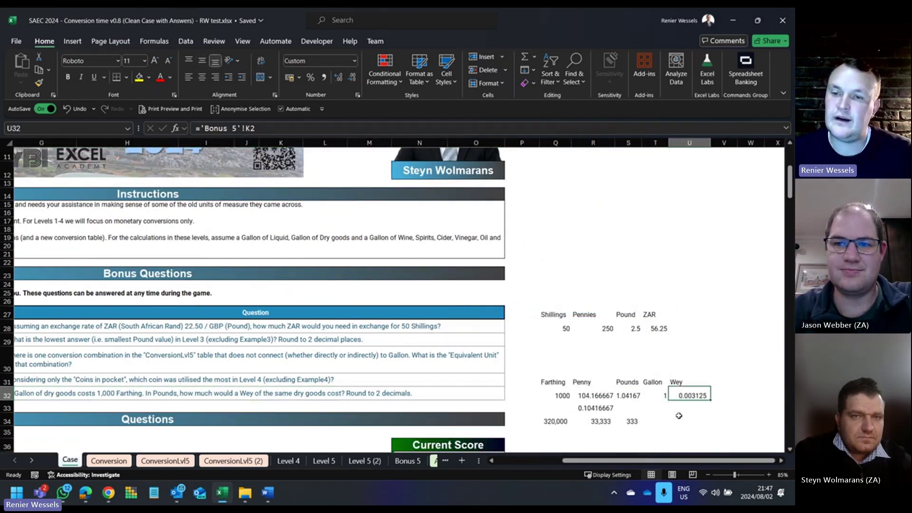